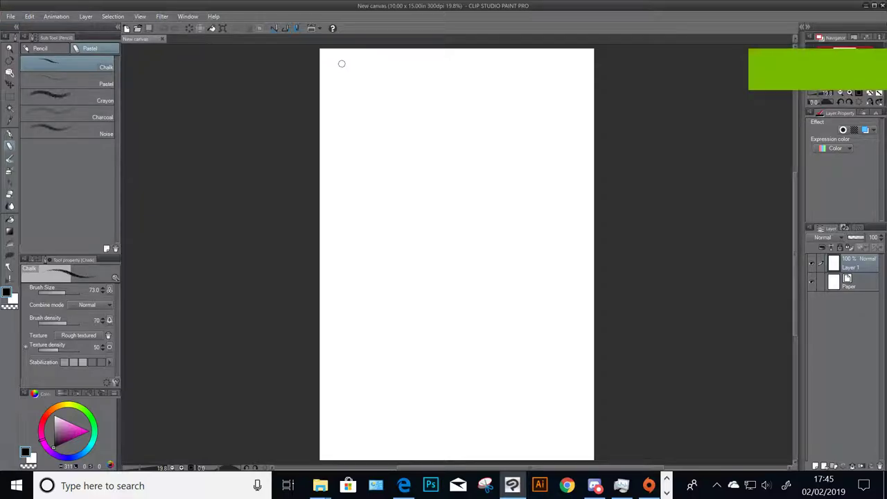
# Handwrite a title in capitals across the top of the canvas: the artist's name followed by "DRAWS VENOM"
pyautogui.moveTo(339, 67); pyautogui.dragTo(331, 84)
pyautogui.moveTo(352, 72)
pyautogui.mouseDown()
pyautogui.moveTo(379, 76)
pyautogui.moveTo(397, 66)
pyautogui.mouseUp()
pyautogui.moveTo(388, 66); pyautogui.dragTo(388, 83)
pyautogui.moveTo(424, 61)
pyautogui.mouseDown()
pyautogui.moveTo(422, 81)
pyautogui.moveTo(435, 67)
pyautogui.mouseUp()
pyautogui.moveTo(449, 66); pyautogui.dragTo(465, 66)
pyautogui.moveTo(484, 64)
pyautogui.mouseDown()
pyautogui.moveTo(480, 76)
pyautogui.moveTo(485, 69)
pyautogui.mouseUp()
pyautogui.moveTo(493, 84)
pyautogui.mouseDown()
pyautogui.moveTo(514, 67)
pyautogui.moveTo(532, 81)
pyautogui.mouseUp()
pyautogui.moveTo(531, 64)
pyautogui.mouseDown()
pyautogui.moveTo(566, 80)
pyautogui.moveTo(579, 65)
pyautogui.moveTo(574, 79)
pyautogui.mouseUp()
pyautogui.moveTo(392, 98)
pyautogui.mouseDown()
pyautogui.moveTo(404, 99)
pyautogui.moveTo(413, 119)
pyautogui.mouseUp()
pyautogui.moveTo(413, 101)
pyautogui.mouseDown()
pyautogui.moveTo(424, 101)
pyautogui.moveTo(424, 116)
pyautogui.mouseUp()
pyautogui.moveTo(430, 118); pyautogui.dragTo(443, 98)
pyautogui.moveTo(457, 99)
pyautogui.mouseDown()
pyautogui.moveTo(488, 97)
pyautogui.moveTo(493, 111)
pyautogui.mouseUp()
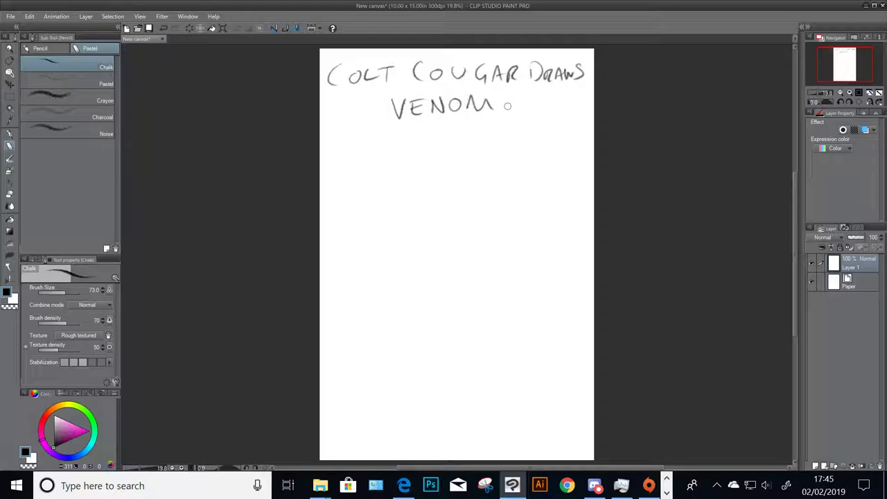
# Shrink the drawing window to half the screen and open the yellow-background Venom picture from the desktop beside it as reference
pyautogui.click(873, 5)
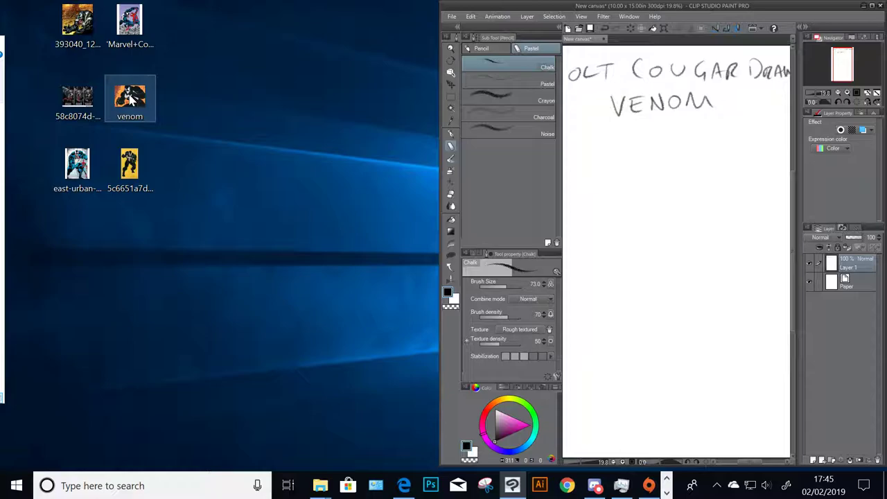
pyautogui.doubleClick(128, 168)
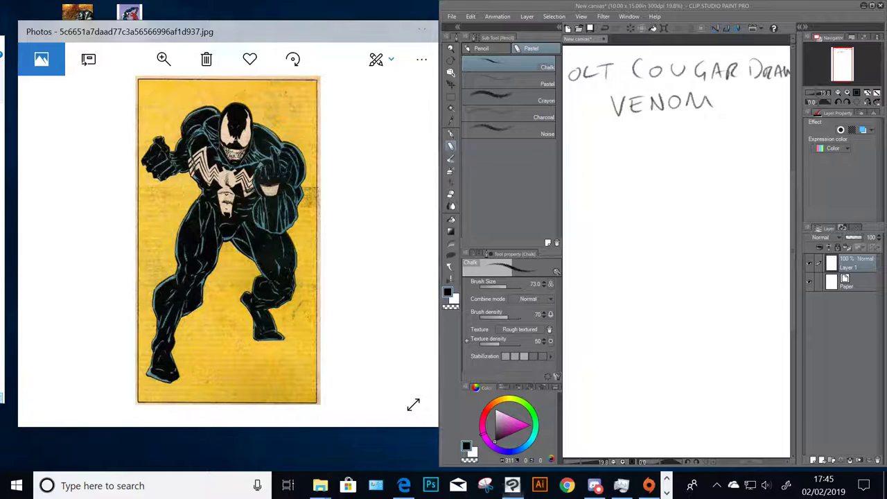
pyautogui.press('Tab')
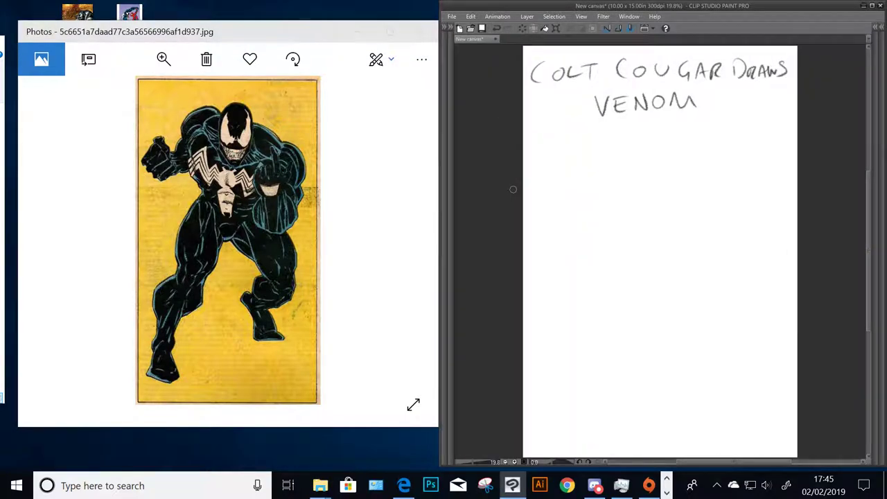
# Hide the title layer, Layer 1, and add a new layer above it for the figure sketch
pyautogui.press('Tab')
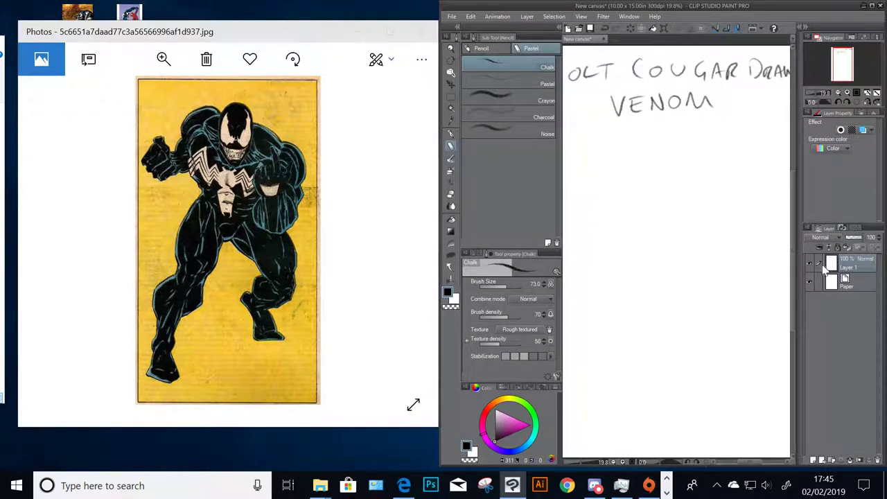
pyautogui.click(808, 266)
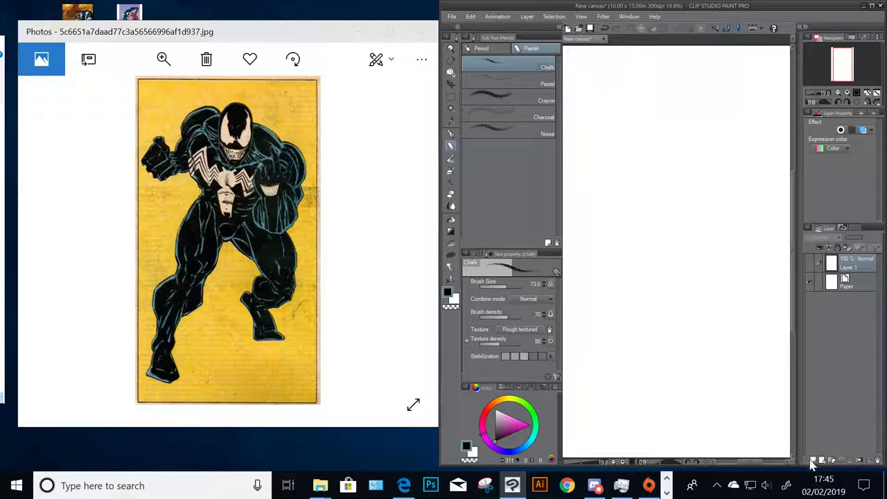
pyautogui.press('Tab')
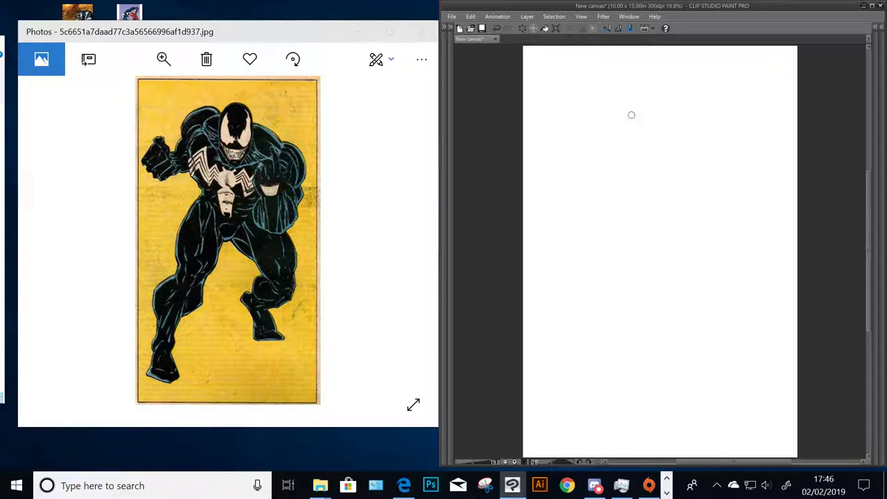
# Sketch Venom's oval head with slanted eye patches, grinning mouth and jaw near the upper middle of the page
pyautogui.moveTo(630, 139)
pyautogui.mouseDown()
pyautogui.moveTo(642, 93)
pyautogui.moveTo(676, 104)
pyautogui.moveTo(669, 146)
pyautogui.moveTo(647, 154)
pyautogui.moveTo(663, 149)
pyautogui.moveTo(640, 96)
pyautogui.mouseUp()
pyautogui.moveTo(646, 136)
pyautogui.mouseDown()
pyautogui.moveTo(635, 108)
pyautogui.moveTo(636, 133)
pyautogui.moveTo(656, 129)
pyautogui.moveTo(666, 102)
pyautogui.moveTo(669, 111)
pyautogui.moveTo(631, 106)
pyautogui.moveTo(645, 117)
pyautogui.moveTo(636, 106)
pyautogui.moveTo(641, 129)
pyautogui.moveTo(658, 130)
pyautogui.moveTo(669, 106)
pyautogui.moveTo(676, 125)
pyautogui.mouseUp()
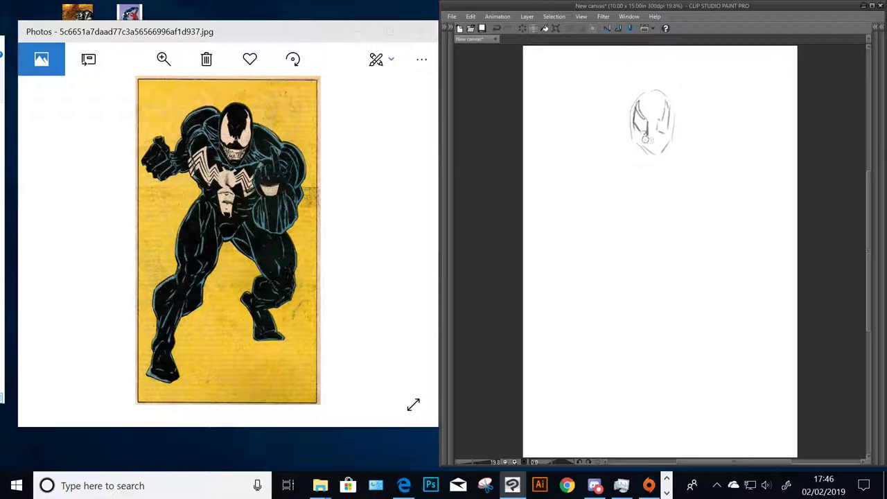
pyautogui.moveTo(638, 135); pyautogui.dragTo(643, 146)
pyautogui.moveTo(632, 123)
pyautogui.mouseDown()
pyautogui.moveTo(633, 139)
pyautogui.moveTo(672, 139)
pyautogui.moveTo(638, 154)
pyautogui.moveTo(662, 164)
pyautogui.mouseUp()
pyautogui.moveTo(672, 136); pyautogui.dragTo(668, 158)
pyautogui.moveTo(629, 115)
pyautogui.mouseDown()
pyautogui.moveTo(629, 132)
pyautogui.moveTo(641, 93)
pyautogui.moveTo(655, 86)
pyautogui.moveTo(676, 114)
pyautogui.moveTo(673, 129)
pyautogui.mouseUp()
pyautogui.moveTo(663, 102); pyautogui.dragTo(660, 93)
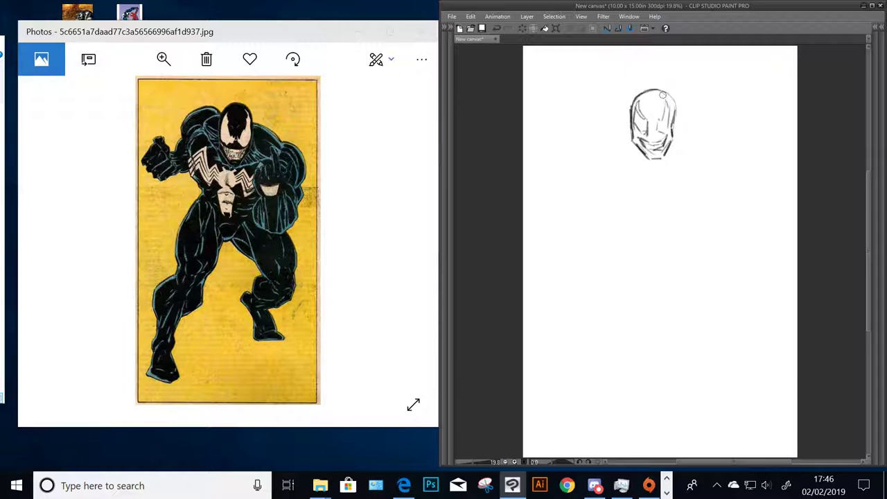
# Rough in the sloping shoulders, collar lines and outer contours of the chest below the head
pyautogui.moveTo(658, 88)
pyautogui.mouseDown()
pyautogui.moveTo(673, 96)
pyautogui.moveTo(676, 126)
pyautogui.moveTo(676, 116)
pyautogui.moveTo(674, 125)
pyautogui.moveTo(614, 135)
pyautogui.mouseUp()
pyautogui.moveTo(679, 124); pyautogui.dragTo(697, 142)
pyautogui.moveTo(629, 122)
pyautogui.mouseDown()
pyautogui.moveTo(609, 132)
pyautogui.moveTo(629, 123)
pyautogui.moveTo(648, 163)
pyautogui.moveTo(699, 154)
pyautogui.mouseUp()
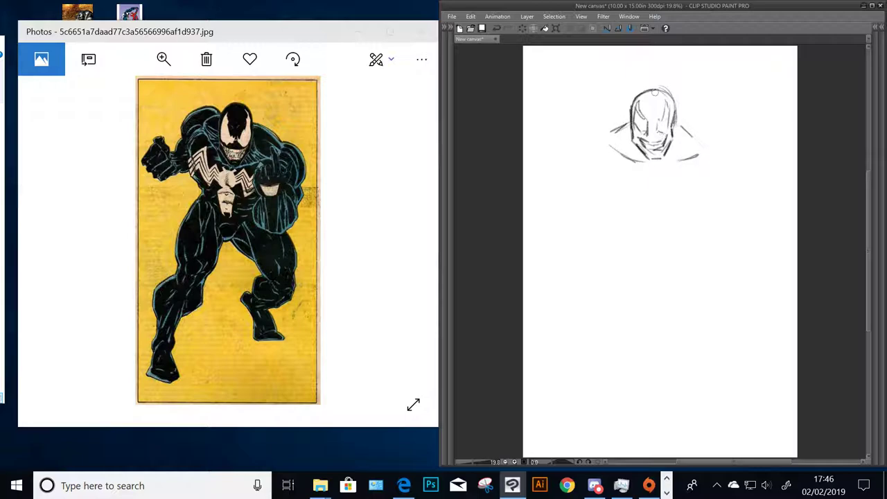
pyautogui.moveTo(657, 174); pyautogui.dragTo(655, 197)
pyautogui.moveTo(604, 146); pyautogui.dragTo(628, 195)
pyautogui.moveTo(707, 163); pyautogui.dragTo(680, 192)
pyautogui.moveTo(616, 200); pyautogui.dragTo(632, 211)
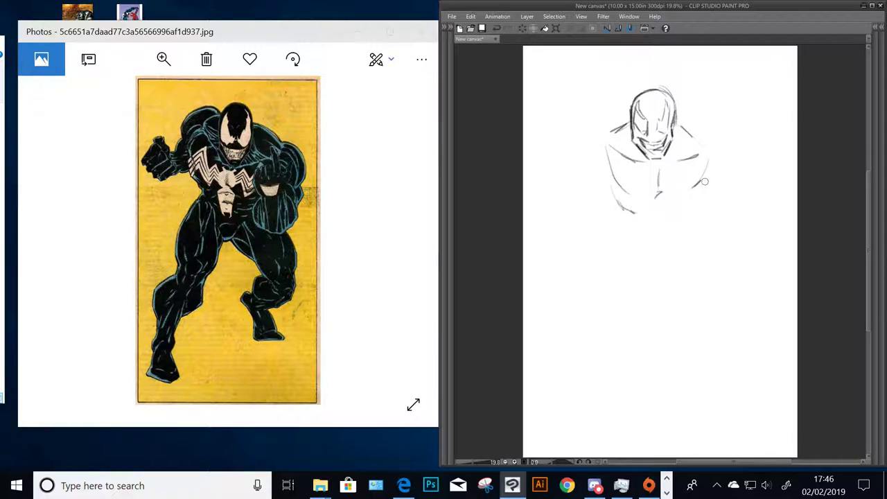
pyautogui.moveTo(706, 181); pyautogui.dragTo(695, 207)
# Draw the head of the spider emblem at the centre of the upper chest
pyautogui.moveTo(654, 172)
pyautogui.mouseDown()
pyautogui.moveTo(671, 161)
pyautogui.moveTo(672, 171)
pyautogui.moveTo(642, 179)
pyautogui.moveTo(672, 161)
pyautogui.mouseUp()
pyautogui.moveTo(672, 161)
pyautogui.mouseDown()
pyautogui.moveTo(671, 169)
pyautogui.moveTo(678, 163)
pyautogui.mouseUp()
pyautogui.moveTo(677, 164); pyautogui.dragTo(671, 176)
# Darken the shoulder, collar and chest contours and add a centre line down the abdomen
pyautogui.moveTo(679, 123); pyautogui.dragTo(707, 142)
pyautogui.moveTo(626, 123)
pyautogui.mouseDown()
pyautogui.moveTo(600, 142)
pyautogui.moveTo(643, 162)
pyautogui.moveTo(698, 154)
pyautogui.mouseUp()
pyautogui.moveTo(660, 176); pyautogui.dragTo(657, 200)
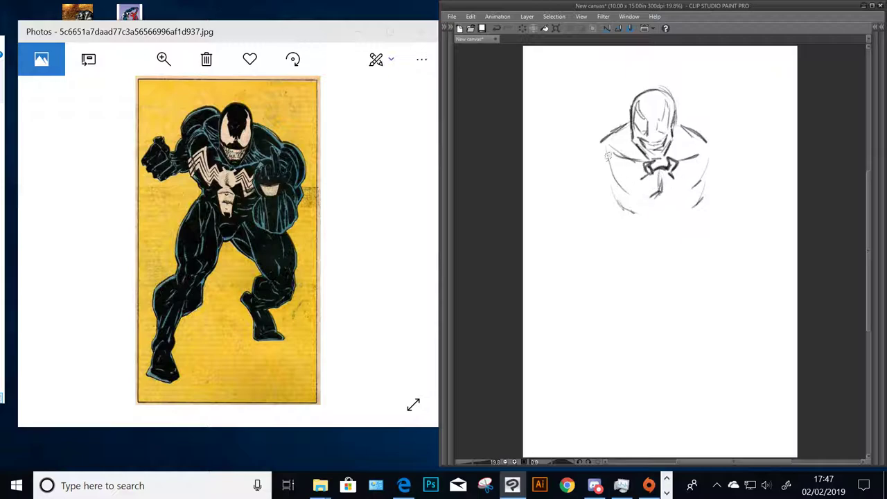
pyautogui.moveTo(606, 160); pyautogui.dragTo(611, 198)
pyautogui.moveTo(705, 156)
pyautogui.mouseDown()
pyautogui.moveTo(711, 177)
pyautogui.moveTo(697, 189)
pyautogui.mouseUp()
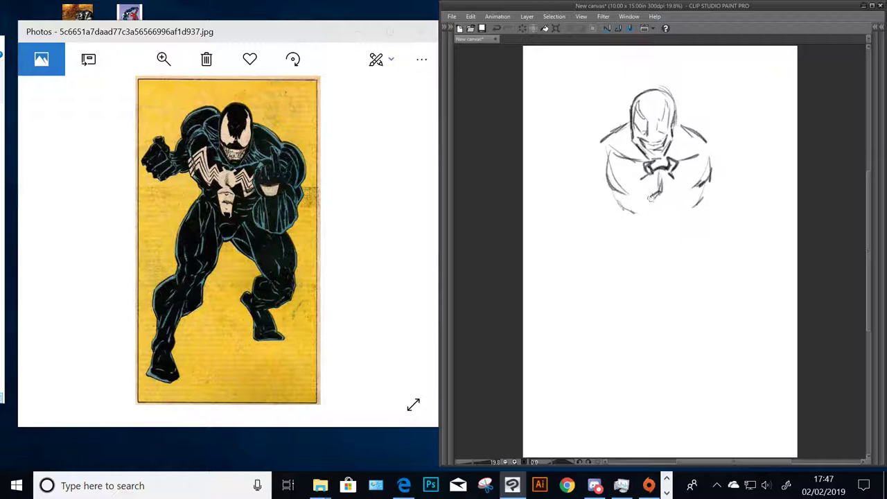
pyautogui.moveTo(608, 190); pyautogui.dragTo(643, 219)
pyautogui.moveTo(709, 183)
pyautogui.mouseDown()
pyautogui.moveTo(690, 212)
pyautogui.moveTo(632, 232)
pyautogui.mouseUp()
pyautogui.moveTo(676, 215)
pyautogui.mouseDown()
pyautogui.moveTo(649, 208)
pyautogui.moveTo(644, 218)
pyautogui.moveTo(666, 203)
pyautogui.moveTo(666, 248)
pyautogui.mouseUp()
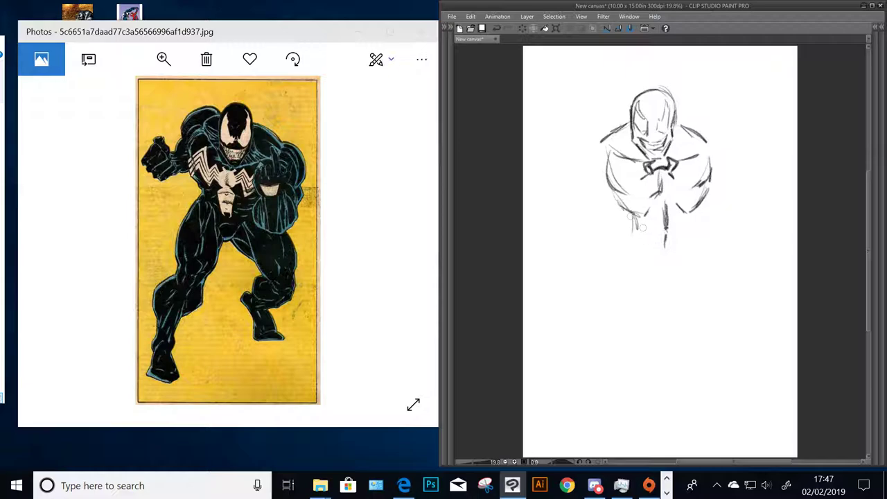
# Sketch both sides of the waist running down from the chest
pyautogui.moveTo(625, 211); pyautogui.dragTo(630, 230)
pyautogui.moveTo(626, 212); pyautogui.dragTo(630, 231)
pyautogui.moveTo(700, 207); pyautogui.dragTo(700, 231)
# Draw the spider emblem's zigzag legs across both pectorals and its long body down the abdomen
pyautogui.moveTo(676, 176)
pyautogui.mouseDown()
pyautogui.moveTo(689, 164)
pyautogui.moveTo(700, 175)
pyautogui.mouseUp()
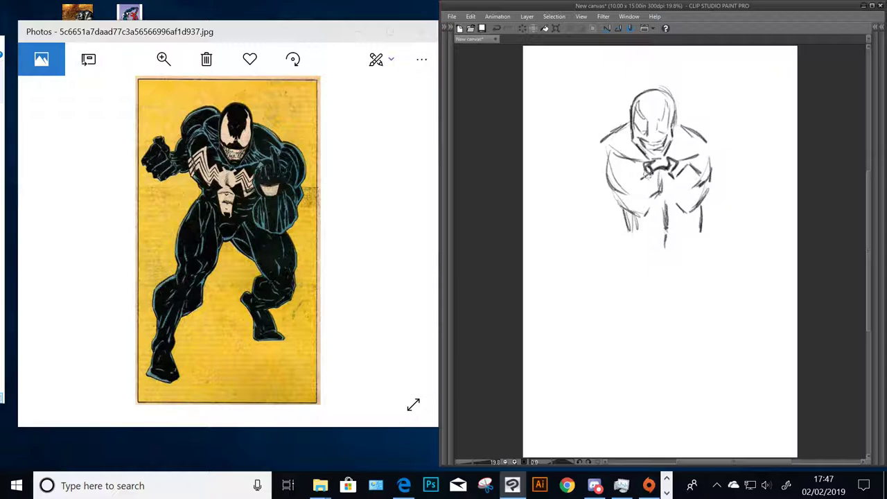
pyautogui.moveTo(643, 178); pyautogui.dragTo(628, 176)
pyautogui.moveTo(620, 162)
pyautogui.mouseDown()
pyautogui.moveTo(610, 172)
pyautogui.moveTo(647, 188)
pyautogui.moveTo(632, 199)
pyautogui.moveTo(649, 198)
pyautogui.mouseUp()
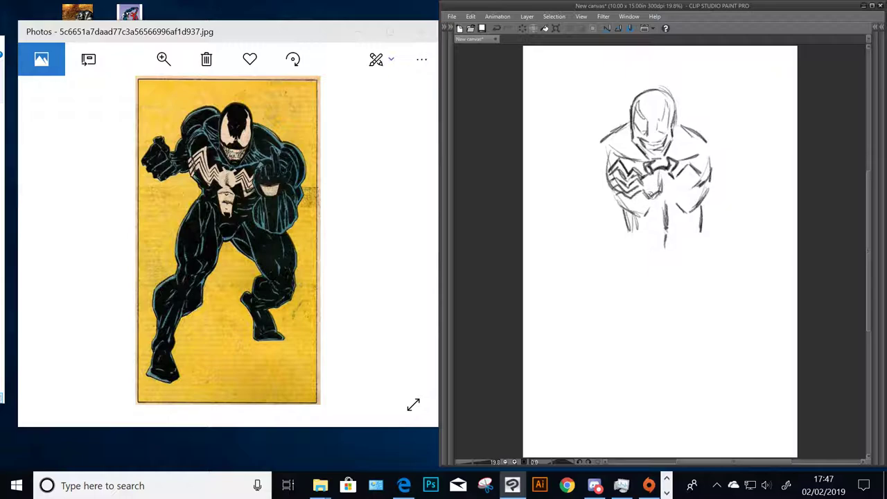
pyautogui.moveTo(646, 193)
pyautogui.mouseDown()
pyautogui.moveTo(704, 166)
pyautogui.moveTo(681, 187)
pyautogui.moveTo(702, 181)
pyautogui.moveTo(651, 217)
pyautogui.moveTo(650, 202)
pyautogui.moveTo(655, 220)
pyautogui.moveTo(676, 215)
pyautogui.moveTo(657, 216)
pyautogui.moveTo(648, 248)
pyautogui.moveTo(649, 236)
pyautogui.moveTo(672, 247)
pyautogui.mouseUp()
pyautogui.moveTo(674, 188)
pyautogui.mouseDown()
pyautogui.moveTo(676, 244)
pyautogui.moveTo(664, 250)
pyautogui.moveTo(675, 248)
pyautogui.mouseUp()
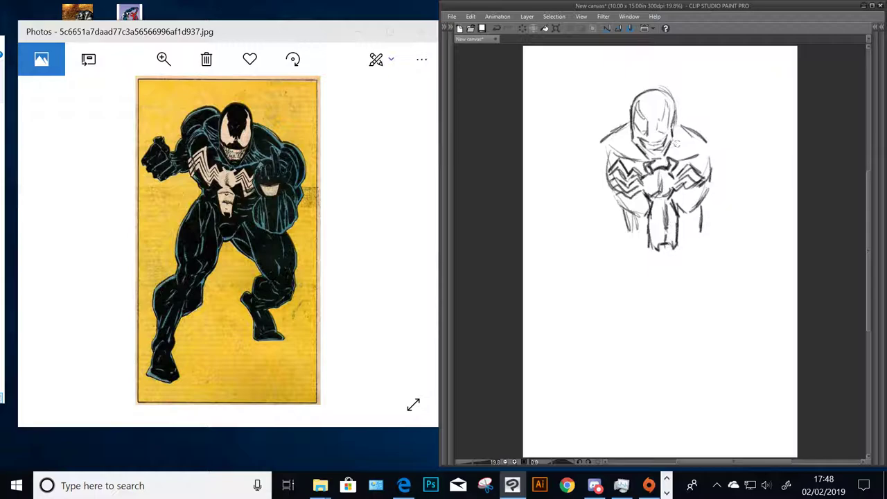
# Reinforce the sides of the waist and sketch the groin curve below the emblem
pyautogui.moveTo(616, 196); pyautogui.dragTo(633, 240)
pyautogui.moveTo(702, 207); pyautogui.dragTo(697, 243)
pyautogui.moveTo(627, 219); pyautogui.dragTo(628, 248)
pyautogui.moveTo(701, 217)
pyautogui.mouseDown()
pyautogui.moveTo(699, 248)
pyautogui.moveTo(677, 284)
pyautogui.mouseUp()
pyautogui.moveTo(675, 284); pyautogui.dragTo(658, 285)
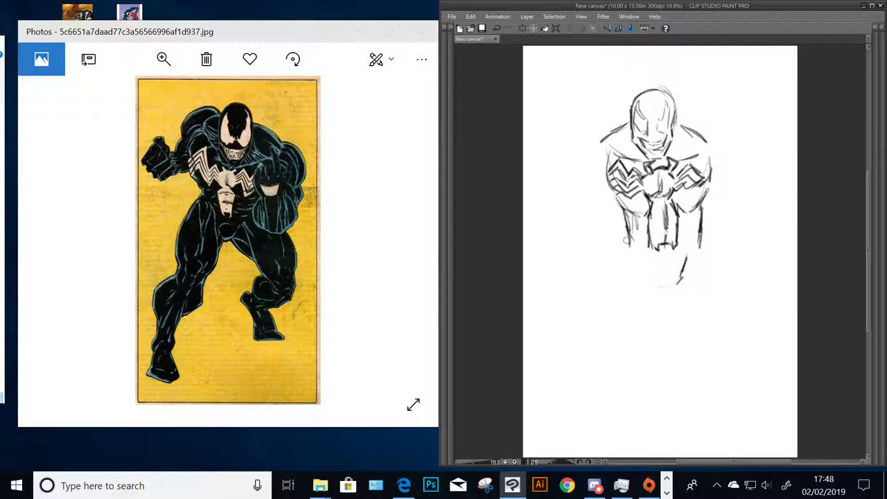
# Sketch the hips and two long rounded thighs in a wide standing pose
pyautogui.moveTo(628, 235)
pyautogui.mouseDown()
pyautogui.moveTo(608, 266)
pyautogui.moveTo(610, 284)
pyautogui.moveTo(616, 281)
pyautogui.moveTo(651, 345)
pyautogui.mouseUp()
pyautogui.moveTo(613, 299); pyautogui.dragTo(604, 339)
pyautogui.moveTo(614, 281); pyautogui.dragTo(624, 370)
pyautogui.moveTo(661, 291)
pyautogui.mouseDown()
pyautogui.moveTo(627, 368)
pyautogui.moveTo(686, 331)
pyautogui.moveTo(697, 352)
pyautogui.mouseUp()
pyautogui.moveTo(701, 255); pyautogui.dragTo(731, 339)
pyautogui.moveTo(672, 306)
pyautogui.mouseDown()
pyautogui.moveTo(698, 350)
pyautogui.moveTo(712, 249)
pyautogui.mouseUp()
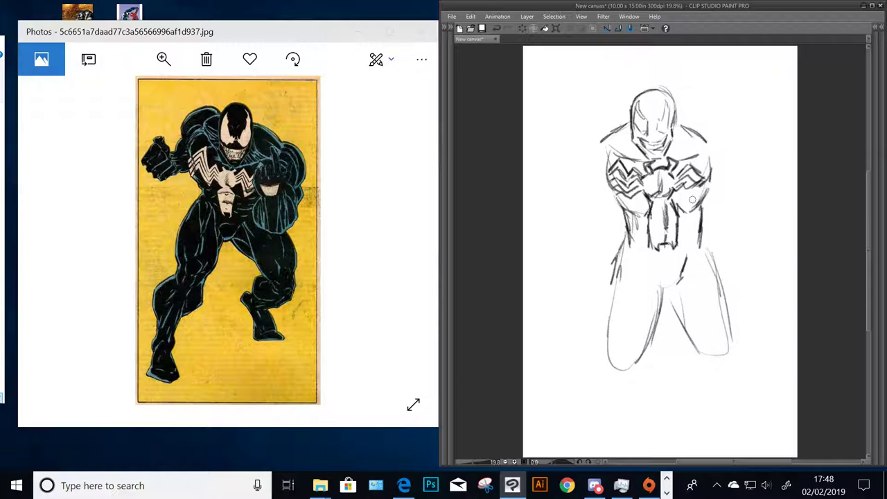
# Sketch the rounded shoulder muscles and upper arms on both sides of the torso
pyautogui.moveTo(609, 136)
pyautogui.mouseDown()
pyautogui.moveTo(588, 167)
pyautogui.moveTo(600, 188)
pyautogui.moveTo(584, 178)
pyautogui.moveTo(605, 194)
pyautogui.mouseUp()
pyautogui.moveTo(709, 148)
pyautogui.mouseDown()
pyautogui.moveTo(730, 181)
pyautogui.moveTo(708, 195)
pyautogui.mouseUp()
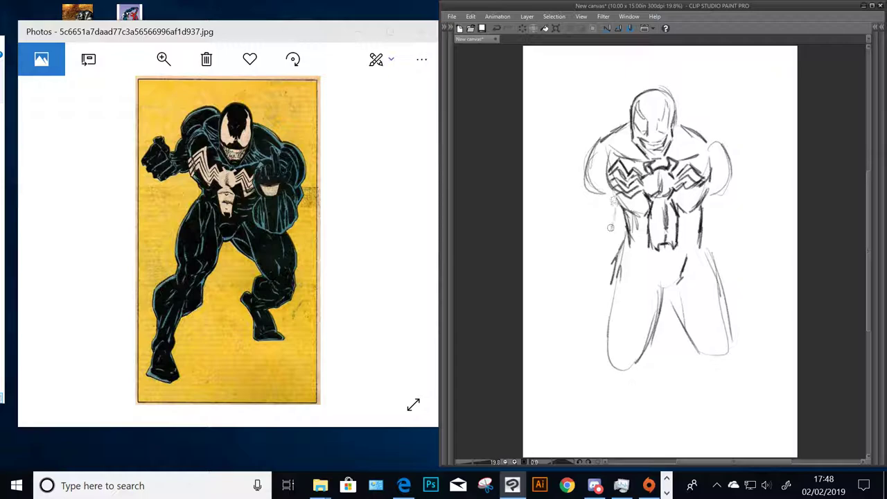
pyautogui.moveTo(615, 197); pyautogui.dragTo(604, 236)
pyautogui.moveTo(582, 194)
pyautogui.mouseDown()
pyautogui.moveTo(583, 239)
pyautogui.moveTo(613, 234)
pyautogui.mouseUp()
pyautogui.moveTo(728, 188)
pyautogui.mouseDown()
pyautogui.moveTo(740, 231)
pyautogui.moveTo(734, 201)
pyautogui.moveTo(710, 193)
pyautogui.mouseUp()
# Sketch both forearms hanging beside the thighs and block in the hands as simple ovals
pyautogui.moveTo(607, 247); pyautogui.dragTo(591, 291)
pyautogui.moveTo(577, 240)
pyautogui.mouseDown()
pyautogui.moveTo(570, 269)
pyautogui.moveTo(598, 252)
pyautogui.moveTo(583, 300)
pyautogui.mouseUp()
pyautogui.moveTo(723, 230)
pyautogui.mouseDown()
pyautogui.moveTo(731, 258)
pyautogui.moveTo(753, 278)
pyautogui.moveTo(753, 309)
pyautogui.moveTo(760, 282)
pyautogui.mouseUp()
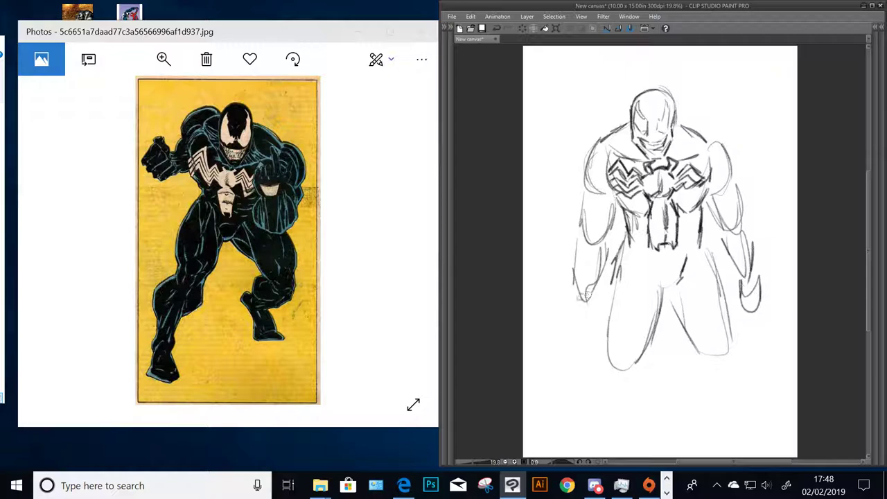
pyautogui.moveTo(585, 296)
pyautogui.mouseDown()
pyautogui.moveTo(575, 306)
pyautogui.moveTo(595, 305)
pyautogui.moveTo(579, 326)
pyautogui.moveTo(589, 308)
pyautogui.moveTo(593, 323)
pyautogui.mouseUp()
pyautogui.moveTo(743, 283); pyautogui.dragTo(758, 287)
# Strengthen the thigh contours and sketch the knees and lower legs down to the bottom of the page
pyautogui.moveTo(663, 291)
pyautogui.mouseDown()
pyautogui.moveTo(686, 344)
pyautogui.moveTo(717, 359)
pyautogui.mouseUp()
pyautogui.moveTo(705, 258)
pyautogui.mouseDown()
pyautogui.moveTo(728, 360)
pyautogui.moveTo(691, 346)
pyautogui.mouseUp()
pyautogui.moveTo(663, 302); pyautogui.dragTo(633, 374)
pyautogui.moveTo(605, 265)
pyautogui.mouseDown()
pyautogui.moveTo(615, 374)
pyautogui.moveTo(657, 326)
pyautogui.moveTo(618, 388)
pyautogui.mouseUp()
pyautogui.moveTo(725, 367)
pyautogui.mouseDown()
pyautogui.moveTo(713, 388)
pyautogui.moveTo(717, 416)
pyautogui.moveTo(747, 409)
pyautogui.mouseUp()
pyautogui.moveTo(741, 365)
pyautogui.mouseDown()
pyautogui.moveTo(744, 400)
pyautogui.moveTo(748, 427)
pyautogui.mouseUp()
pyautogui.moveTo(714, 358)
pyautogui.mouseDown()
pyautogui.moveTo(703, 424)
pyautogui.moveTo(726, 446)
pyautogui.mouseUp()
pyautogui.moveTo(632, 367)
pyautogui.mouseDown()
pyautogui.moveTo(619, 395)
pyautogui.moveTo(624, 429)
pyautogui.moveTo(599, 429)
pyautogui.moveTo(604, 420)
pyautogui.mouseUp()
pyautogui.moveTo(617, 416); pyautogui.dragTo(625, 423)
pyautogui.click(360, 32)
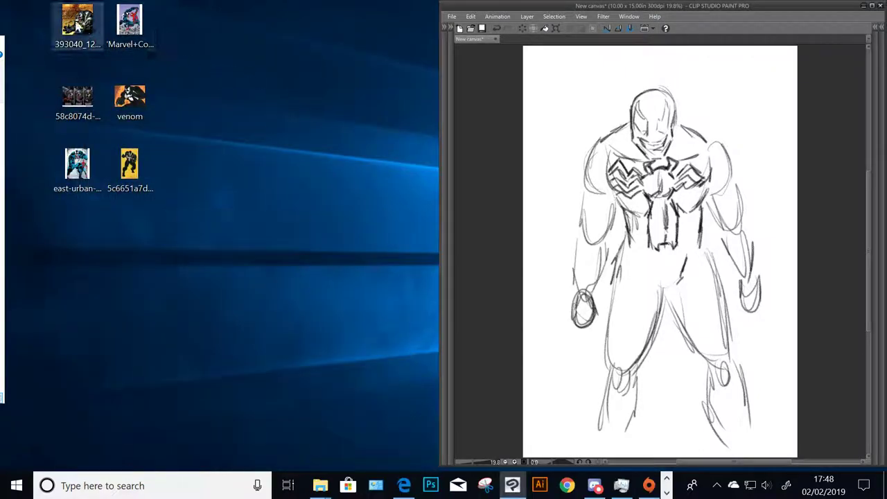
pyautogui.doubleClick(78, 24)
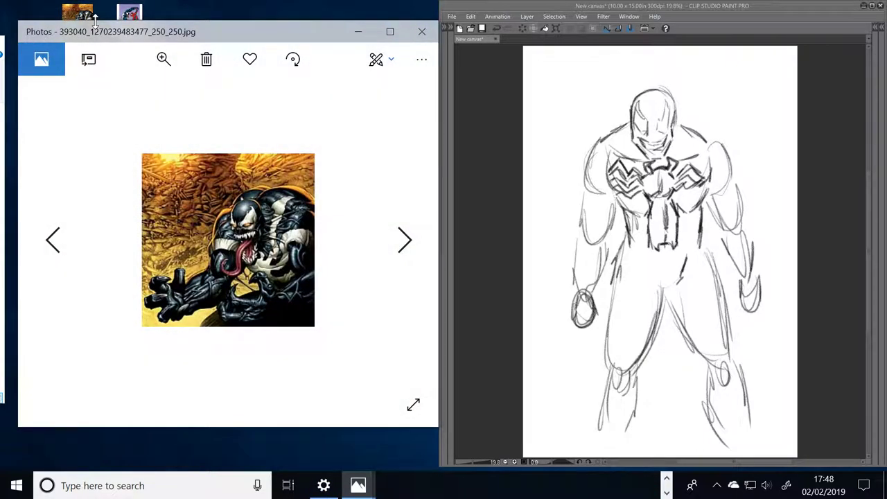
pyautogui.click(376, 59)
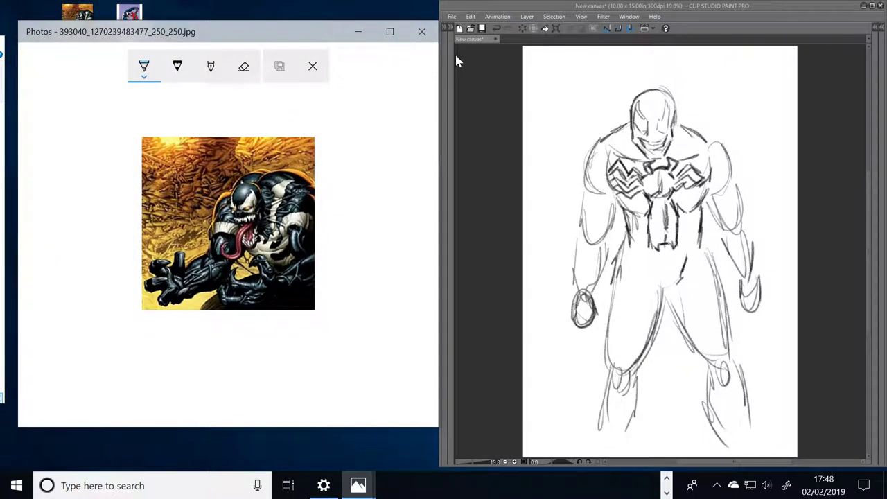
pyautogui.click(312, 66)
pyautogui.click(421, 32)
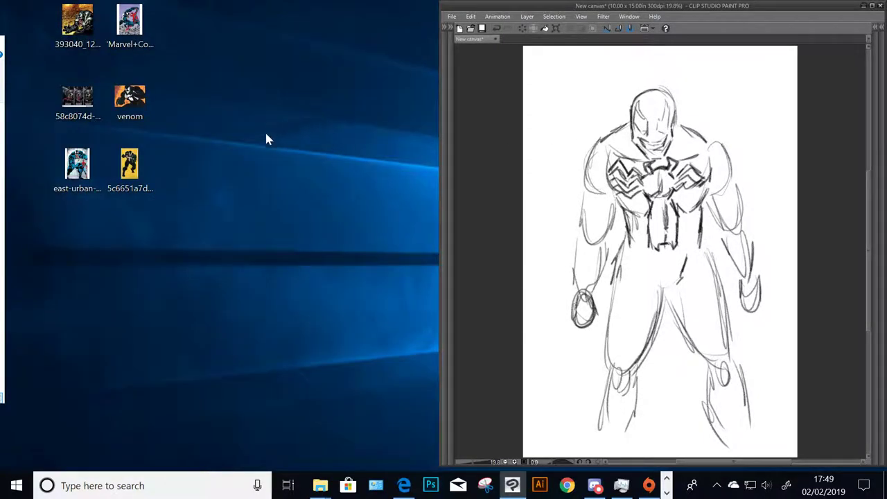
# Reopen the yellow-background Venom picture as reference and return to the canvas
pyautogui.click(129, 163)
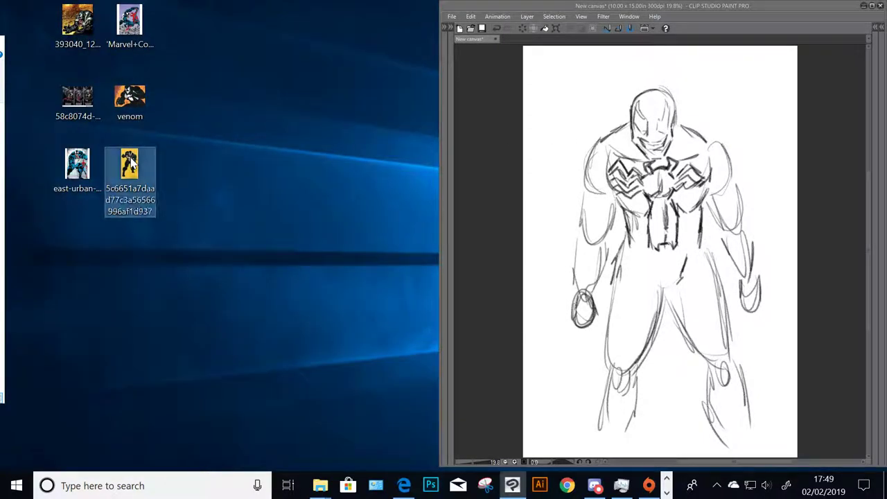
pyautogui.doubleClick(131, 162)
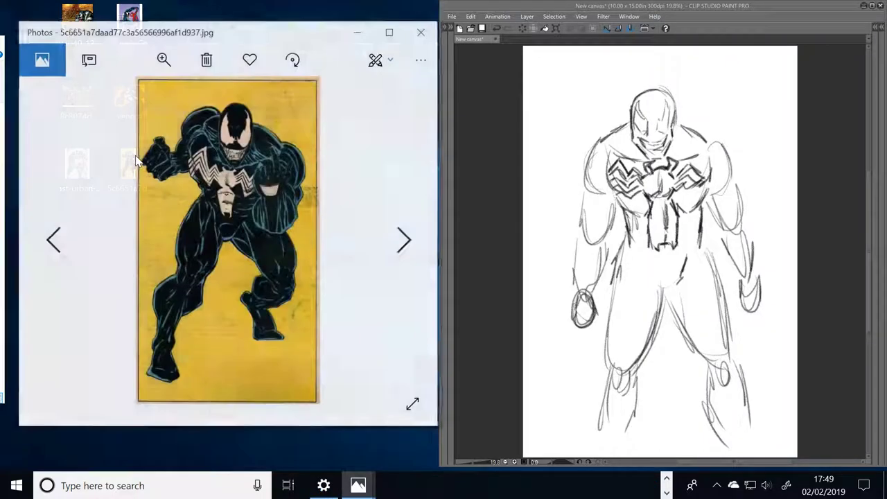
pyautogui.click(746, 267)
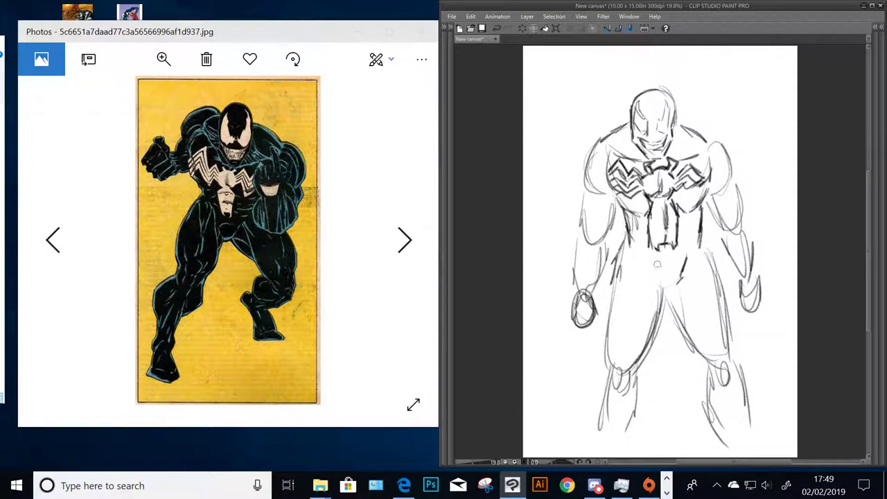
# Define the groin and darken the thigh, knee and calf contours of the legs
pyautogui.moveTo(663, 267)
pyautogui.mouseDown()
pyautogui.moveTo(674, 273)
pyautogui.moveTo(666, 291)
pyautogui.moveTo(714, 366)
pyautogui.moveTo(718, 285)
pyautogui.moveTo(733, 374)
pyautogui.moveTo(715, 352)
pyautogui.moveTo(728, 385)
pyautogui.moveTo(704, 387)
pyautogui.moveTo(710, 414)
pyautogui.moveTo(743, 420)
pyautogui.moveTo(656, 284)
pyautogui.moveTo(652, 326)
pyautogui.moveTo(622, 358)
pyautogui.moveTo(614, 389)
pyautogui.moveTo(667, 302)
pyautogui.moveTo(630, 430)
pyautogui.mouseUp()
pyautogui.moveTo(615, 278); pyautogui.dragTo(600, 360)
pyautogui.moveTo(603, 329)
pyautogui.mouseDown()
pyautogui.moveTo(610, 380)
pyautogui.moveTo(597, 434)
pyautogui.mouseUp()
pyautogui.moveTo(648, 372)
pyautogui.mouseDown()
pyautogui.moveTo(624, 438)
pyautogui.moveTo(630, 380)
pyautogui.mouseUp()
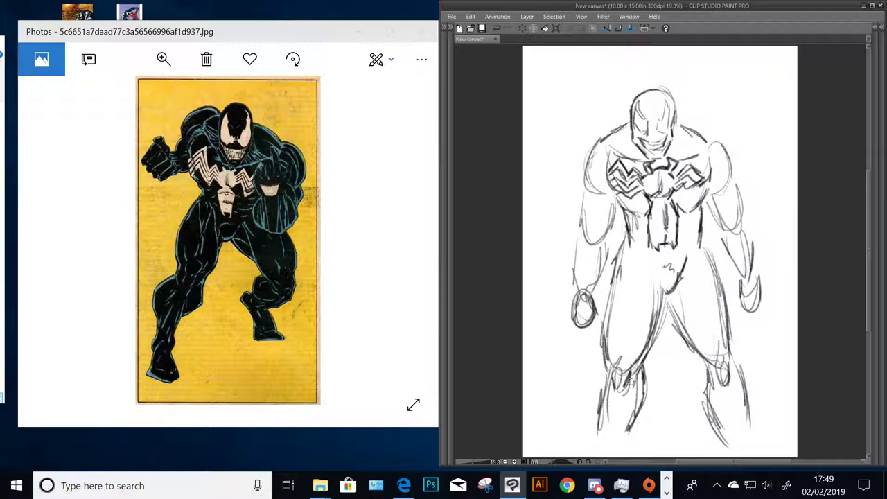
# Refine the muscle contours of both arms and shape the two hands with heavier lines
pyautogui.moveTo(597, 137); pyautogui.dragTo(581, 178)
pyautogui.moveTo(588, 140)
pyautogui.mouseDown()
pyautogui.moveTo(580, 182)
pyautogui.moveTo(619, 215)
pyautogui.moveTo(596, 245)
pyautogui.mouseUp()
pyautogui.moveTo(584, 188)
pyautogui.mouseDown()
pyautogui.moveTo(577, 227)
pyautogui.moveTo(590, 248)
pyautogui.moveTo(568, 259)
pyautogui.moveTo(571, 276)
pyautogui.moveTo(597, 293)
pyautogui.moveTo(581, 311)
pyautogui.moveTo(577, 275)
pyautogui.moveTo(571, 321)
pyautogui.moveTo(589, 334)
pyautogui.moveTo(595, 292)
pyautogui.moveTo(595, 324)
pyautogui.moveTo(578, 330)
pyautogui.moveTo(580, 303)
pyautogui.moveTo(597, 320)
pyautogui.mouseUp()
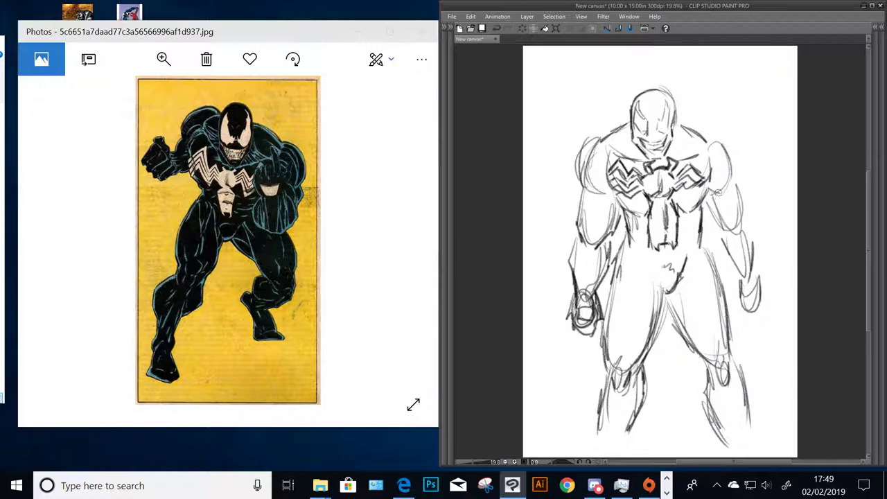
pyautogui.moveTo(714, 190)
pyautogui.mouseDown()
pyautogui.moveTo(732, 154)
pyautogui.moveTo(741, 165)
pyautogui.moveTo(717, 226)
pyautogui.moveTo(741, 189)
pyautogui.moveTo(741, 215)
pyautogui.moveTo(743, 185)
pyautogui.moveTo(734, 236)
pyautogui.moveTo(723, 250)
pyautogui.moveTo(749, 243)
pyautogui.moveTo(758, 256)
pyautogui.moveTo(721, 201)
pyautogui.mouseUp()
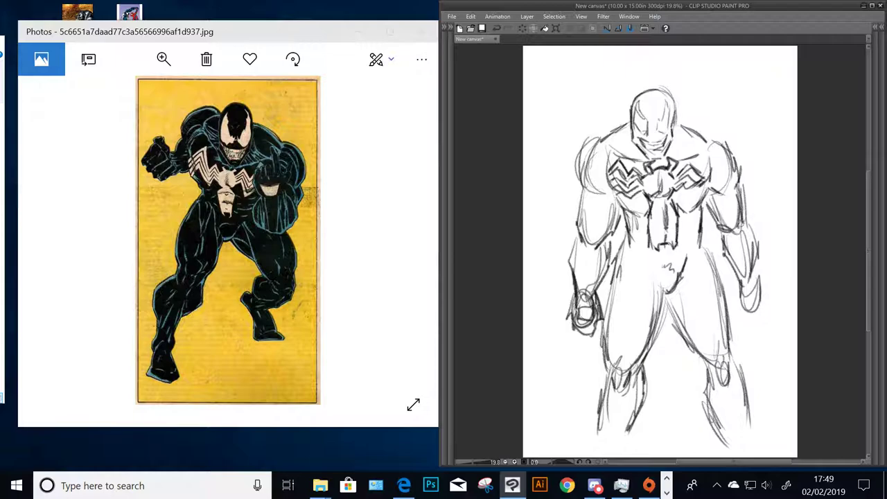
pyautogui.moveTo(741, 290)
pyautogui.mouseDown()
pyautogui.moveTo(731, 303)
pyautogui.moveTo(755, 277)
pyautogui.moveTo(760, 313)
pyautogui.mouseUp()
# Darken the lower chest, waist and hip contours on both sides of the torso
pyautogui.moveTo(713, 189); pyautogui.dragTo(693, 213)
pyautogui.moveTo(612, 193); pyautogui.dragTo(633, 219)
pyautogui.moveTo(706, 202); pyautogui.dragTo(695, 245)
pyautogui.moveTo(627, 214); pyautogui.dragTo(625, 252)
pyautogui.moveTo(627, 232); pyautogui.dragTo(614, 302)
pyautogui.moveTo(699, 233); pyautogui.dragTo(705, 260)
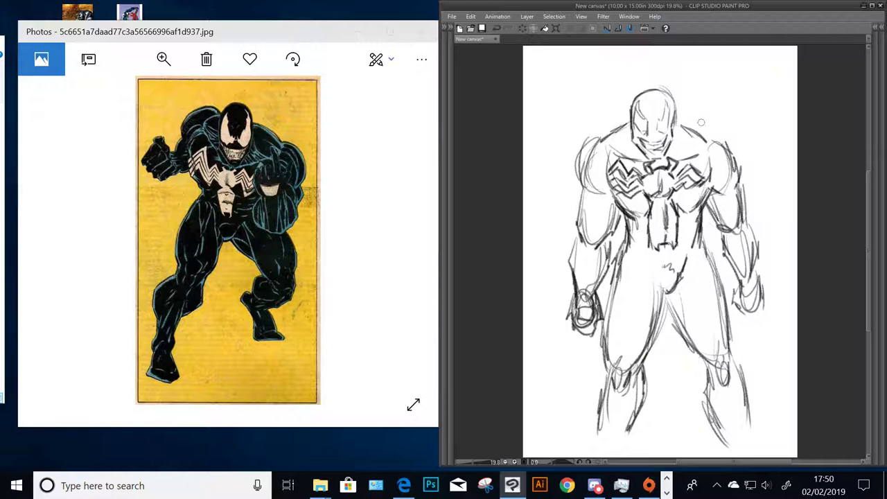
# Shade the torso, the arm with the clenched fist and both legs with loose diagonal hatching
pyautogui.moveTo(595, 164)
pyautogui.mouseDown()
pyautogui.moveTo(588, 207)
pyautogui.moveTo(607, 207)
pyautogui.moveTo(586, 284)
pyautogui.mouseUp()
pyautogui.moveTo(627, 147)
pyautogui.mouseDown()
pyautogui.moveTo(634, 160)
pyautogui.moveTo(679, 146)
pyautogui.moveTo(690, 158)
pyautogui.moveTo(712, 144)
pyautogui.moveTo(633, 194)
pyautogui.moveTo(644, 325)
pyautogui.mouseUp()
pyautogui.moveTo(665, 277)
pyautogui.mouseDown()
pyautogui.moveTo(624, 395)
pyautogui.moveTo(693, 208)
pyautogui.moveTo(693, 312)
pyautogui.moveTo(724, 409)
pyautogui.mouseUp()
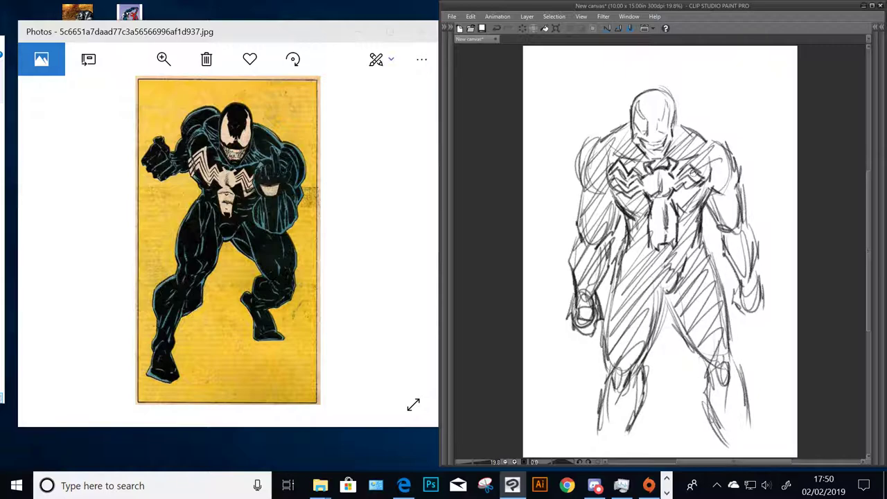
# Extend the emblem's leg toward the still unhatched arm, darken that arm's contours, and bring back the hidden palettes
pyautogui.moveTo(697, 171)
pyautogui.mouseDown()
pyautogui.moveTo(697, 192)
pyautogui.moveTo(708, 179)
pyautogui.moveTo(702, 170)
pyautogui.mouseUp()
pyautogui.moveTo(717, 171)
pyautogui.mouseDown()
pyautogui.moveTo(728, 232)
pyautogui.moveTo(733, 226)
pyautogui.mouseUp()
pyautogui.moveTo(721, 139)
pyautogui.mouseDown()
pyautogui.moveTo(747, 229)
pyautogui.moveTo(725, 237)
pyautogui.moveTo(743, 276)
pyautogui.moveTo(757, 236)
pyautogui.moveTo(761, 248)
pyautogui.moveTo(760, 257)
pyautogui.moveTo(737, 258)
pyautogui.mouseUp()
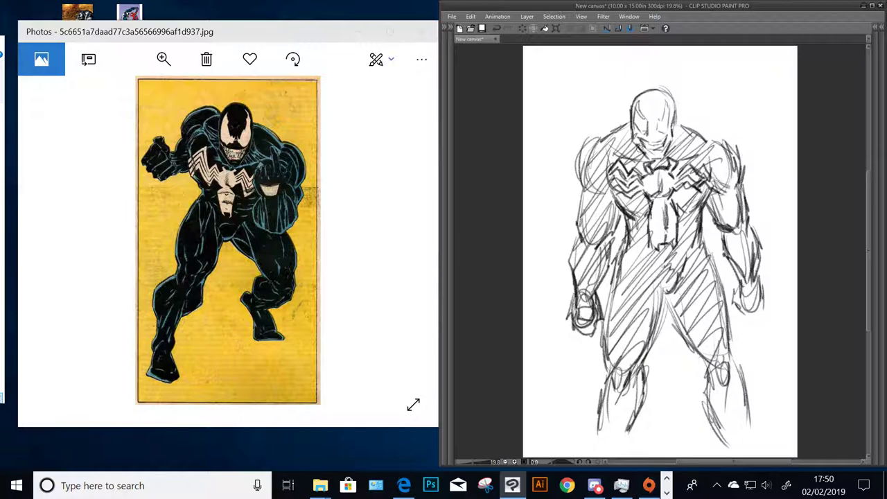
pyautogui.press('Tab')
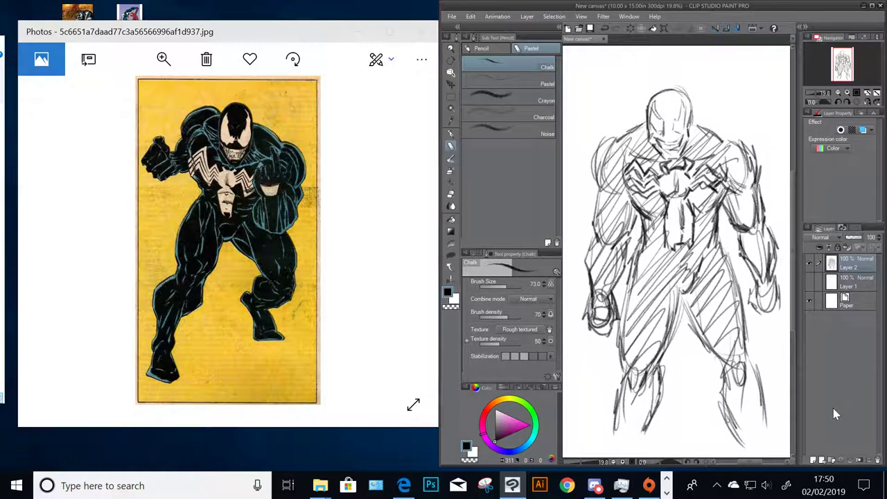
# Add a new layer, then hide the full-body sketch layer and the palettes to leave an empty page
pyautogui.click(813, 459)
pyautogui.click(810, 282)
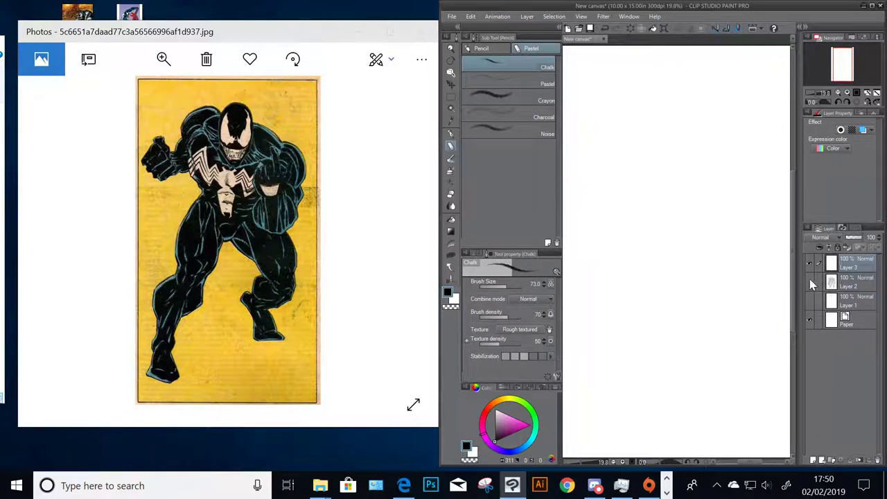
pyautogui.press('Tab')
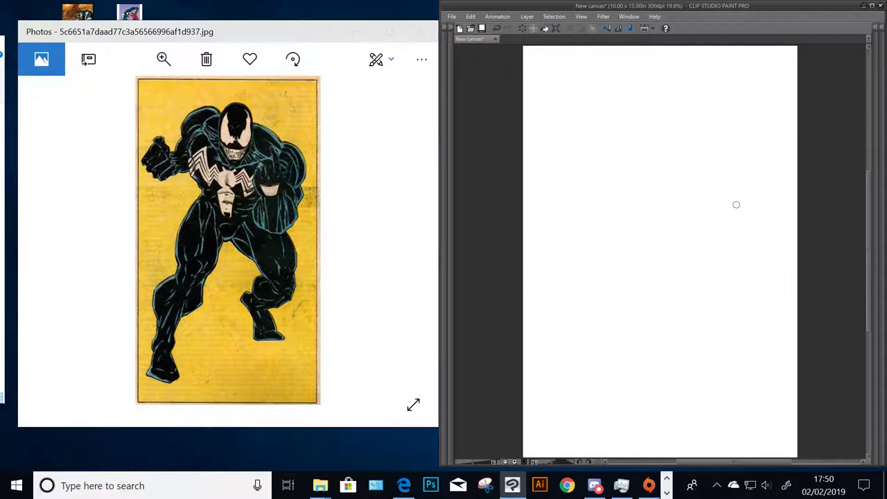
# Replace the yellow reference picture with venom.jpg in Photos and leave its drawing mode
pyautogui.click(419, 35)
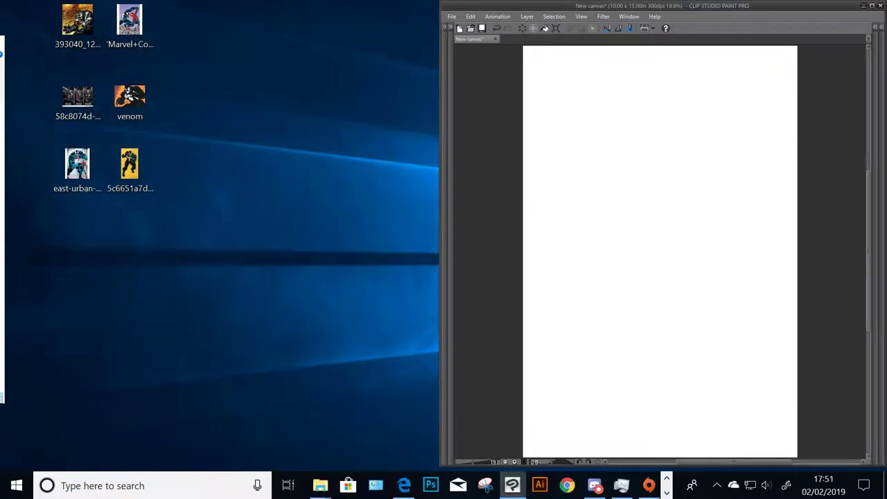
pyautogui.click(131, 100)
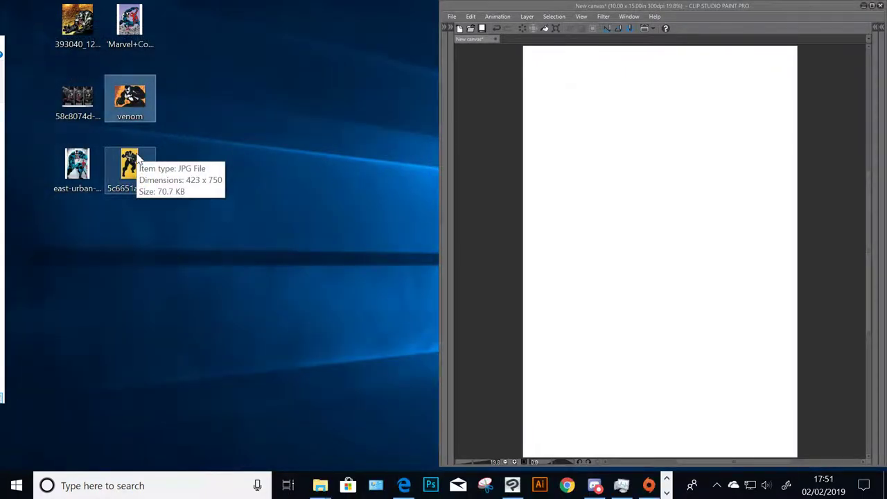
pyautogui.doubleClick(130, 97)
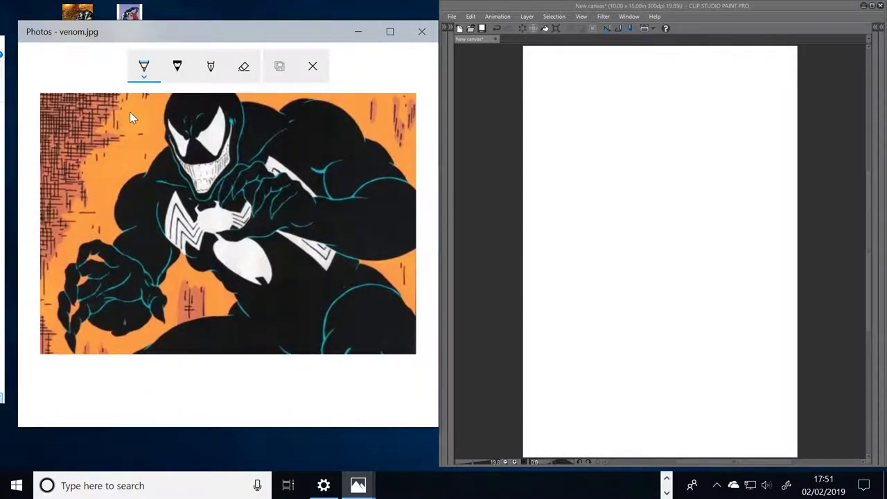
pyautogui.click(312, 66)
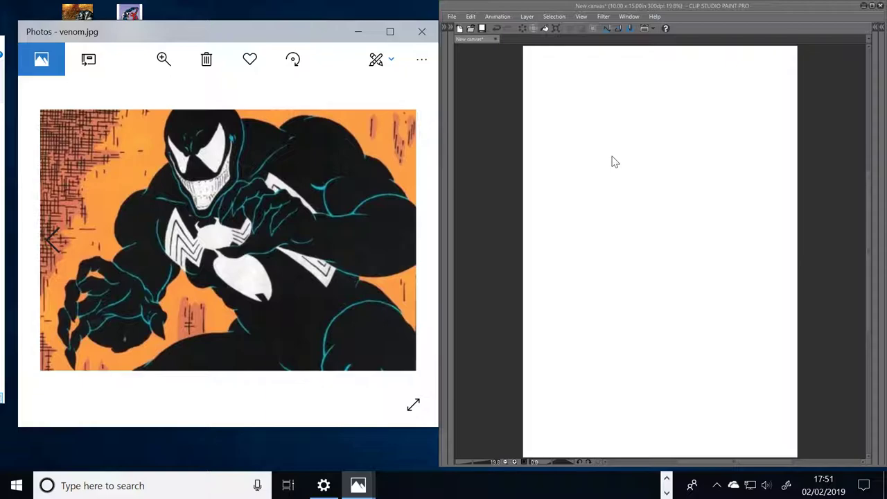
# Sketch two slanted, pointed eyes for a Venom head in the upper half of the canvas in Clip Studio Paint
pyautogui.click(573, 128)
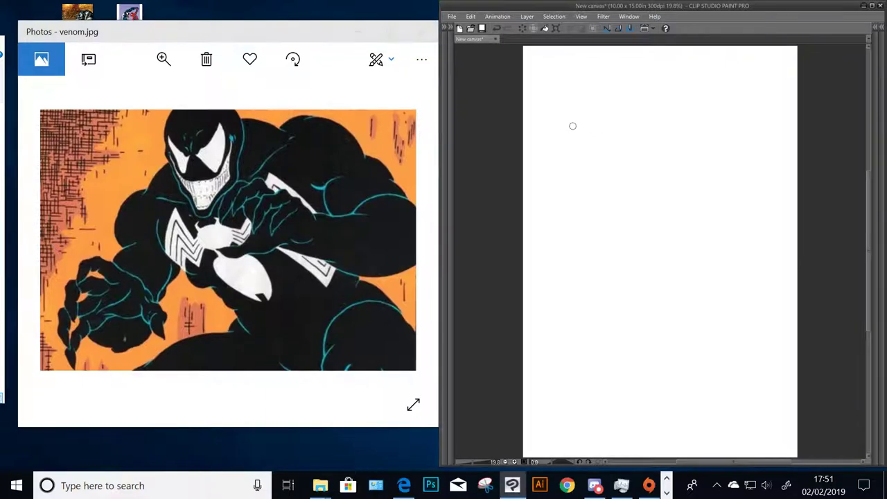
pyautogui.moveTo(570, 125)
pyautogui.mouseDown()
pyautogui.moveTo(585, 143)
pyautogui.moveTo(571, 124)
pyautogui.moveTo(580, 163)
pyautogui.mouseUp()
pyautogui.moveTo(576, 154)
pyautogui.mouseDown()
pyautogui.moveTo(621, 143)
pyautogui.moveTo(642, 120)
pyautogui.mouseUp()
pyautogui.moveTo(612, 150); pyautogui.dragTo(627, 171)
pyautogui.moveTo(645, 118); pyautogui.dragTo(631, 170)
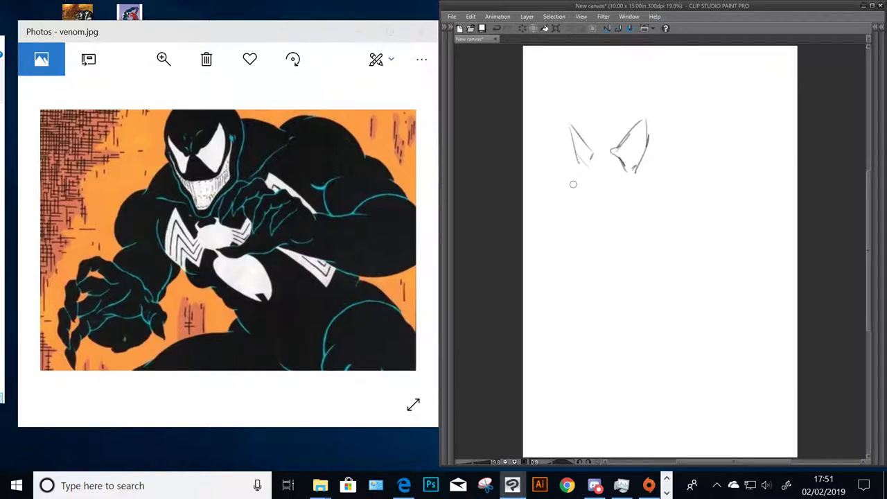
# Draw a wide grinning mouth with small teeth beneath the eyes and enclose it in a pointed jaw
pyautogui.moveTo(565, 149)
pyautogui.mouseDown()
pyautogui.moveTo(587, 183)
pyautogui.moveTo(631, 183)
pyautogui.moveTo(655, 146)
pyautogui.moveTo(638, 178)
pyautogui.mouseUp()
pyautogui.moveTo(561, 146)
pyautogui.mouseDown()
pyautogui.moveTo(586, 192)
pyautogui.moveTo(600, 180)
pyautogui.mouseUp()
pyautogui.moveTo(566, 157)
pyautogui.mouseDown()
pyautogui.moveTo(590, 215)
pyautogui.moveTo(627, 236)
pyautogui.mouseUp()
pyautogui.moveTo(665, 146)
pyautogui.mouseDown()
pyautogui.moveTo(669, 185)
pyautogui.moveTo(641, 221)
pyautogui.moveTo(622, 227)
pyautogui.moveTo(656, 175)
pyautogui.moveTo(628, 222)
pyautogui.mouseUp()
pyautogui.moveTo(590, 195); pyautogui.dragTo(613, 218)
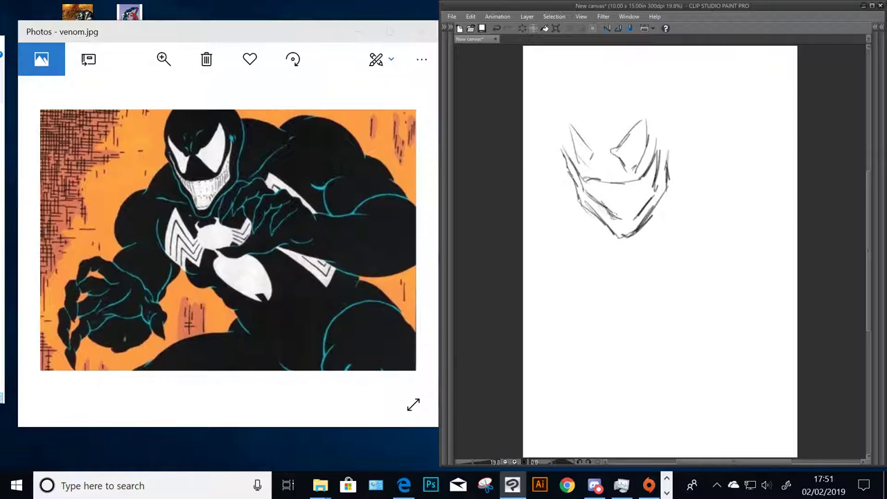
pyautogui.moveTo(627, 222); pyautogui.dragTo(643, 192)
pyautogui.moveTo(587, 184)
pyautogui.mouseDown()
pyautogui.moveTo(610, 199)
pyautogui.moveTo(618, 193)
pyautogui.moveTo(618, 201)
pyautogui.moveTo(606, 197)
pyautogui.moveTo(627, 201)
pyautogui.moveTo(655, 184)
pyautogui.mouseUp()
# Draw the rounded skull over the eyes and connect both of its sides to the jaw
pyautogui.moveTo(561, 139)
pyautogui.mouseDown()
pyautogui.moveTo(573, 90)
pyautogui.moveTo(569, 101)
pyautogui.moveTo(614, 73)
pyautogui.mouseUp()
pyautogui.moveTo(573, 95)
pyautogui.mouseDown()
pyautogui.moveTo(597, 79)
pyautogui.moveTo(651, 75)
pyautogui.mouseUp()
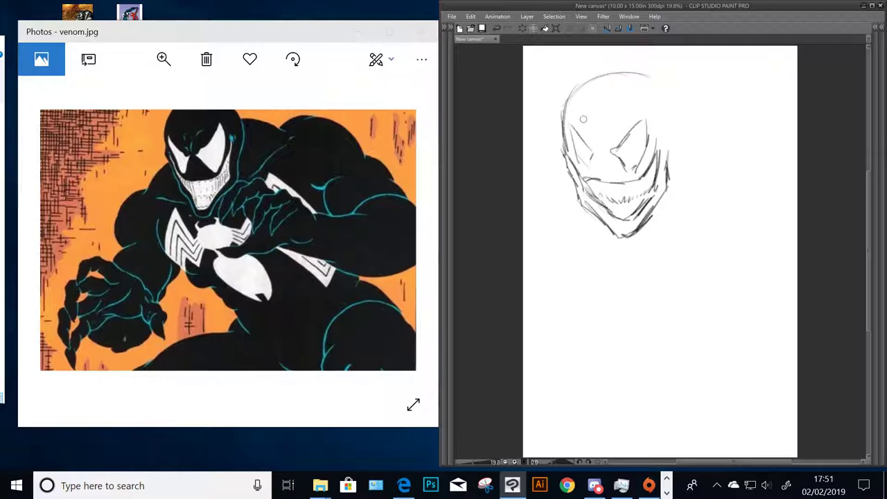
pyautogui.moveTo(562, 120); pyautogui.dragTo(565, 172)
pyautogui.moveTo(572, 93)
pyautogui.mouseDown()
pyautogui.moveTo(634, 70)
pyautogui.moveTo(669, 93)
pyautogui.moveTo(676, 129)
pyautogui.moveTo(659, 160)
pyautogui.mouseUp()
pyautogui.moveTo(674, 105); pyautogui.dragTo(673, 183)
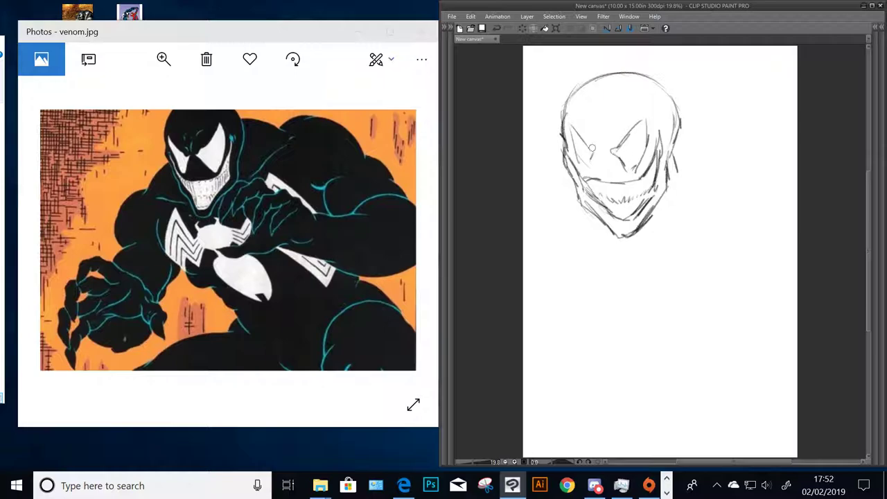
# Close the inner corner of the narrower eye and add sloping shoulder lines on both sides of the head
pyautogui.moveTo(587, 143); pyautogui.dragTo(598, 150)
pyautogui.moveTo(597, 151); pyautogui.dragTo(587, 168)
pyautogui.moveTo(667, 165)
pyautogui.mouseDown()
pyautogui.moveTo(686, 143)
pyautogui.moveTo(721, 161)
pyautogui.mouseUp()
pyautogui.moveTo(678, 129); pyautogui.dragTo(736, 167)
pyautogui.moveTo(561, 155); pyautogui.dragTo(546, 174)
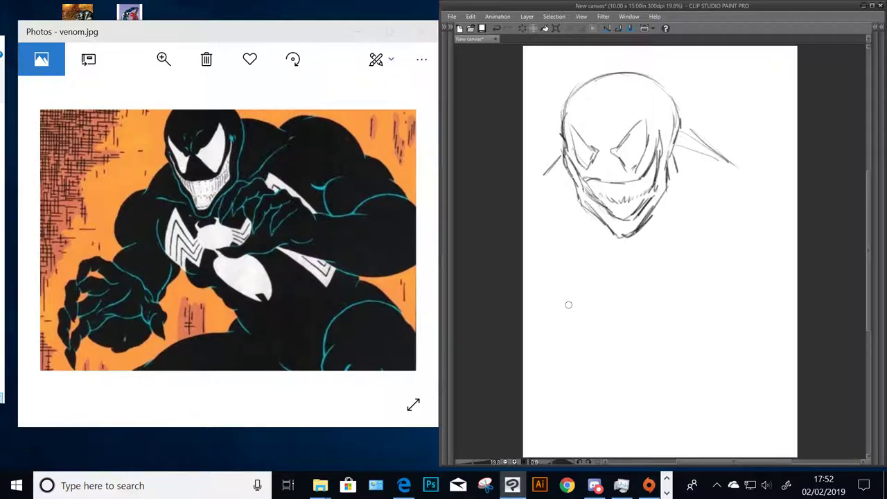
# Sketch a second, smaller oval head below the first with angular eyes and a jagged upper row of teeth
pyautogui.moveTo(570, 321)
pyautogui.mouseDown()
pyautogui.moveTo(584, 261)
pyautogui.moveTo(642, 297)
pyautogui.moveTo(646, 331)
pyautogui.mouseUp()
pyautogui.moveTo(603, 254); pyautogui.dragTo(655, 323)
pyautogui.moveTo(574, 280)
pyautogui.mouseDown()
pyautogui.moveTo(566, 318)
pyautogui.moveTo(582, 360)
pyautogui.moveTo(595, 262)
pyautogui.moveTo(657, 312)
pyautogui.moveTo(646, 363)
pyautogui.moveTo(583, 360)
pyautogui.moveTo(657, 351)
pyautogui.mouseUp()
pyautogui.moveTo(602, 318)
pyautogui.mouseDown()
pyautogui.moveTo(602, 336)
pyautogui.moveTo(578, 296)
pyautogui.moveTo(575, 331)
pyautogui.moveTo(616, 334)
pyautogui.moveTo(644, 280)
pyautogui.moveTo(646, 325)
pyautogui.moveTo(620, 339)
pyautogui.moveTo(646, 338)
pyautogui.mouseUp()
pyautogui.moveTo(580, 339)
pyautogui.mouseDown()
pyautogui.moveTo(616, 350)
pyautogui.moveTo(644, 338)
pyautogui.mouseUp()
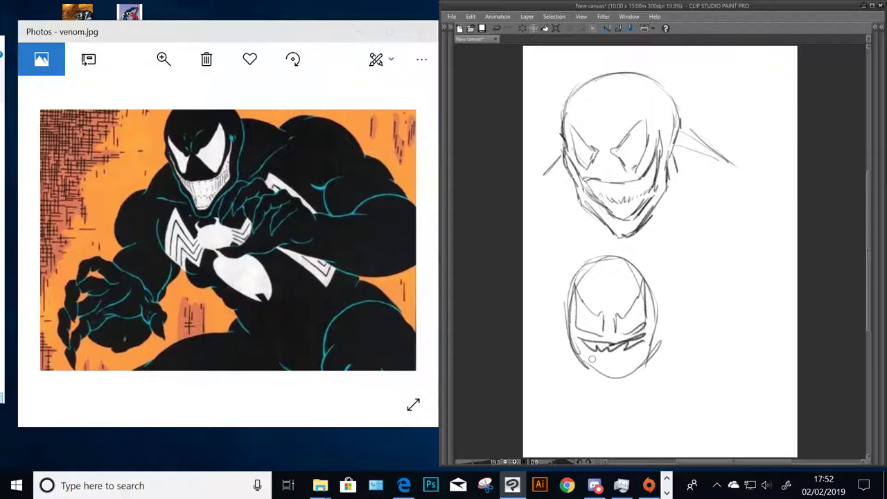
# Add a curved hanging tongue to the lower head and define its cheeks, chin and the bridge between the eyes
pyautogui.moveTo(584, 344); pyautogui.dragTo(604, 376)
pyautogui.moveTo(603, 376)
pyautogui.mouseDown()
pyautogui.moveTo(634, 377)
pyautogui.moveTo(639, 367)
pyautogui.moveTo(602, 404)
pyautogui.moveTo(600, 426)
pyautogui.mouseUp()
pyautogui.moveTo(576, 336)
pyautogui.mouseDown()
pyautogui.moveTo(563, 347)
pyautogui.moveTo(583, 378)
pyautogui.mouseUp()
pyautogui.moveTo(658, 328)
pyautogui.mouseDown()
pyautogui.moveTo(627, 393)
pyautogui.moveTo(609, 391)
pyautogui.mouseUp()
pyautogui.moveTo(603, 333)
pyautogui.mouseDown()
pyautogui.moveTo(604, 318)
pyautogui.moveTo(597, 323)
pyautogui.mouseUp()
pyautogui.moveTo(600, 317)
pyautogui.mouseDown()
pyautogui.moveTo(580, 297)
pyautogui.moveTo(574, 316)
pyautogui.moveTo(614, 328)
pyautogui.moveTo(615, 310)
pyautogui.moveTo(647, 302)
pyautogui.moveTo(615, 337)
pyautogui.mouseUp()
# Darken the lower head's eyes, mouth line and outer contours, and strengthen its angular jaw
pyautogui.moveTo(572, 311)
pyautogui.mouseDown()
pyautogui.moveTo(564, 334)
pyautogui.moveTo(593, 260)
pyautogui.moveTo(636, 260)
pyautogui.moveTo(655, 289)
pyautogui.moveTo(650, 334)
pyautogui.moveTo(643, 334)
pyautogui.mouseUp()
pyautogui.moveTo(589, 339); pyautogui.dragTo(573, 327)
pyautogui.moveTo(567, 310); pyautogui.dragTo(586, 352)
pyautogui.moveTo(656, 323)
pyautogui.mouseDown()
pyautogui.moveTo(646, 342)
pyautogui.moveTo(652, 333)
pyautogui.moveTo(661, 343)
pyautogui.moveTo(647, 372)
pyautogui.mouseUp()
pyautogui.moveTo(566, 331); pyautogui.dragTo(596, 395)
pyautogui.moveTo(572, 359)
pyautogui.mouseDown()
pyautogui.moveTo(589, 382)
pyautogui.moveTo(631, 399)
pyautogui.mouseUp()
pyautogui.moveTo(659, 346); pyautogui.dragTo(628, 401)
# Draw sloping shoulder lines beside the lower head and fill both sides of the neck with rough hatching
pyautogui.moveTo(658, 309); pyautogui.dragTo(702, 360)
pyautogui.moveTo(677, 329); pyautogui.dragTo(704, 363)
pyautogui.moveTo(564, 309); pyautogui.dragTo(533, 360)
pyautogui.moveTo(665, 359)
pyautogui.mouseDown()
pyautogui.moveTo(655, 379)
pyautogui.moveTo(683, 392)
pyautogui.mouseUp()
pyautogui.moveTo(557, 356)
pyautogui.mouseDown()
pyautogui.moveTo(554, 381)
pyautogui.moveTo(581, 402)
pyautogui.mouseUp()
pyautogui.moveTo(640, 396)
pyautogui.mouseDown()
pyautogui.moveTo(660, 371)
pyautogui.moveTo(686, 385)
pyautogui.moveTo(683, 367)
pyautogui.mouseUp()
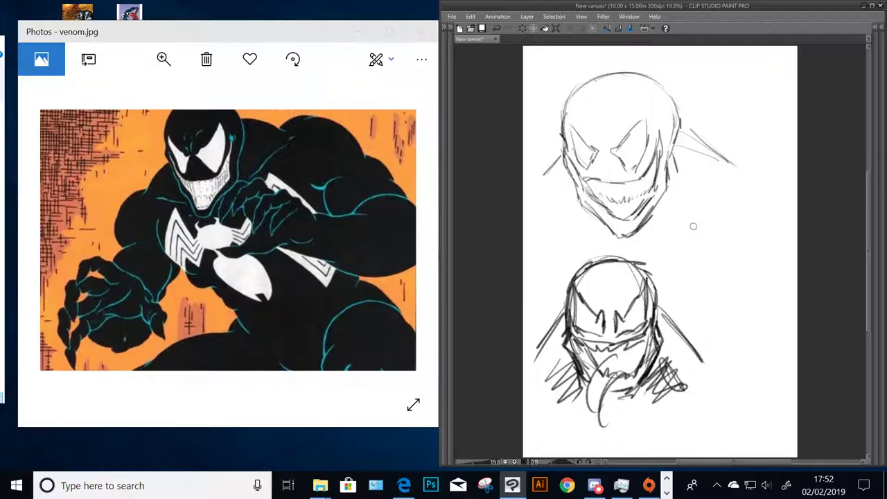
# Add another new layer, hide the layer with the two head sketches, and clear the palettes away again
pyautogui.press('Tab')
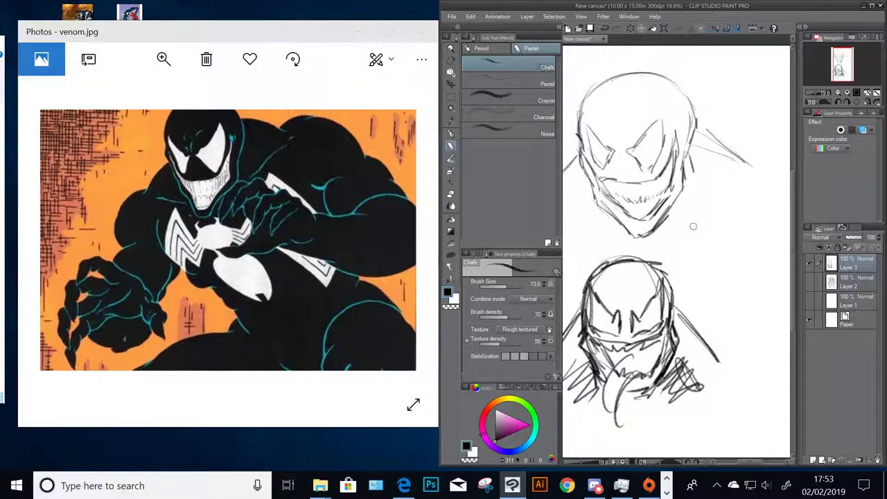
pyautogui.click(808, 263)
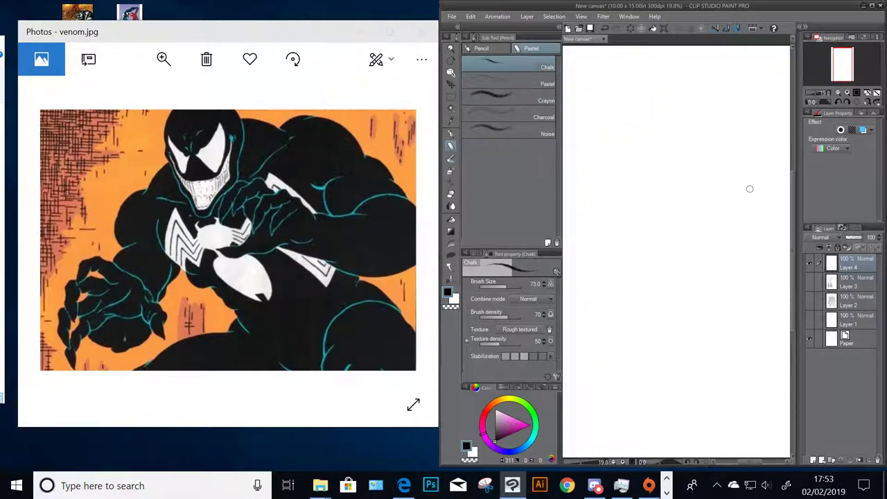
pyautogui.press('Tab')
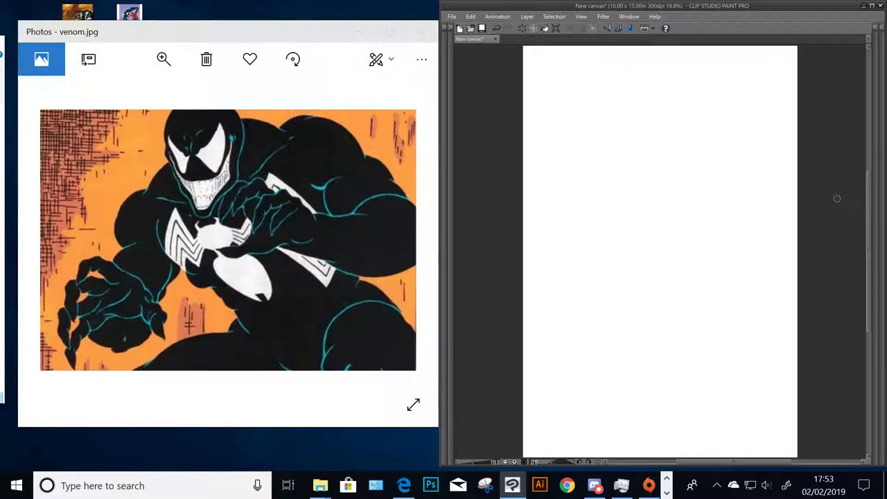
# Replace venom.jpg in Photos with the three-portrait statue picture 58c8074d-0778-4cb6-9792-3342c0331820.jpg and return to the canvas
pyautogui.click(417, 32)
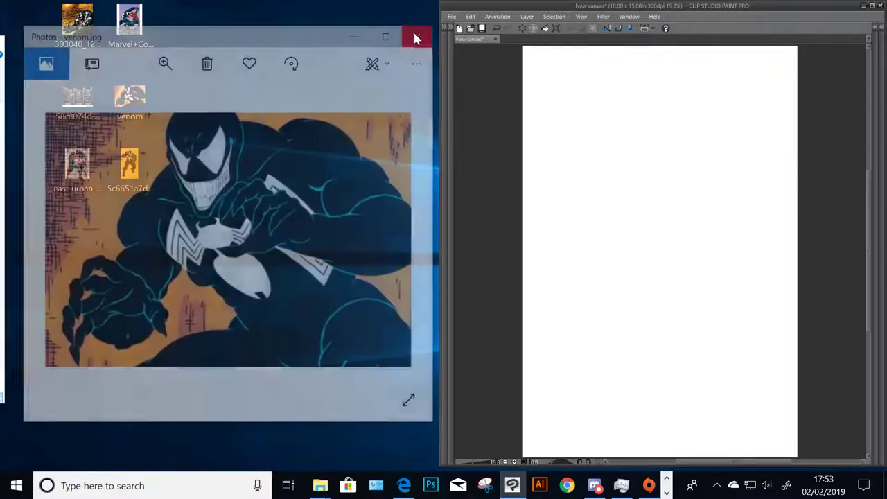
pyautogui.doubleClick(77, 97)
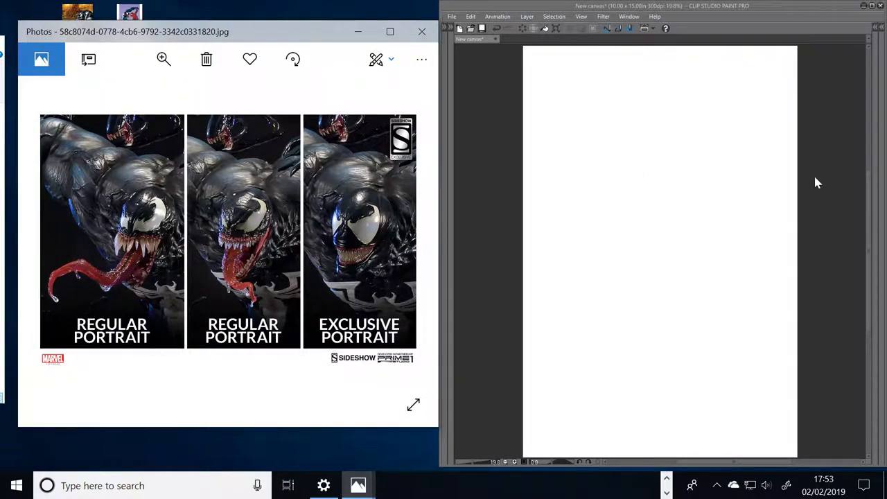
pyautogui.click(605, 143)
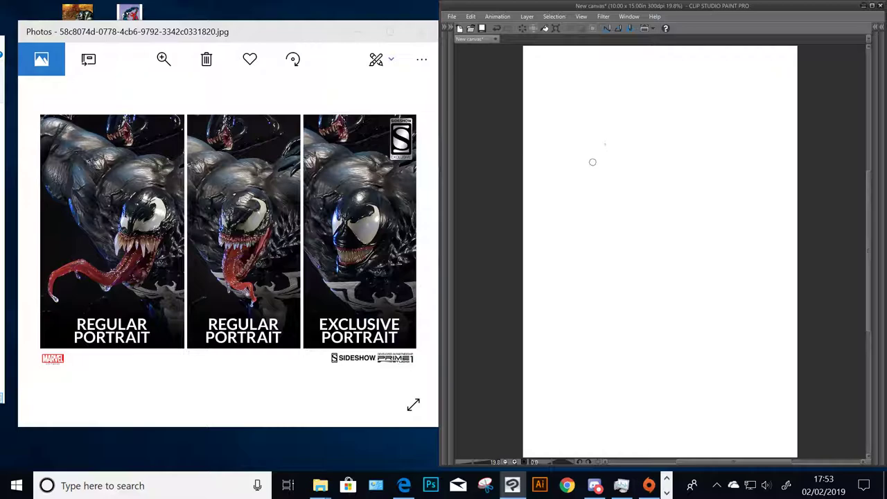
# Sketch an egg-shaped head in the upper part of the canvas with a wide open mouth
pyautogui.moveTo(552, 177)
pyautogui.mouseDown()
pyautogui.moveTo(604, 127)
pyautogui.moveTo(557, 199)
pyautogui.moveTo(646, 173)
pyautogui.moveTo(643, 206)
pyautogui.mouseUp()
pyautogui.moveTo(553, 165)
pyautogui.mouseDown()
pyautogui.moveTo(594, 131)
pyautogui.moveTo(609, 133)
pyautogui.mouseUp()
pyautogui.moveTo(554, 164)
pyautogui.mouseDown()
pyautogui.moveTo(554, 224)
pyautogui.moveTo(603, 270)
pyautogui.mouseUp()
pyautogui.moveTo(651, 197)
pyautogui.mouseDown()
pyautogui.moveTo(638, 242)
pyautogui.moveTo(589, 260)
pyautogui.mouseUp()
pyautogui.moveTo(563, 224)
pyautogui.mouseDown()
pyautogui.moveTo(609, 226)
pyautogui.moveTo(557, 229)
pyautogui.mouseUp()
pyautogui.moveTo(564, 227); pyautogui.dragTo(580, 250)
pyautogui.moveTo(621, 225); pyautogui.dragTo(575, 254)
pyautogui.moveTo(575, 254)
pyautogui.mouseDown()
pyautogui.moveTo(624, 224)
pyautogui.moveTo(589, 249)
pyautogui.mouseUp()
# Draw the first head's large angular eyes and fill its mouth with jagged teeth
pyautogui.moveTo(595, 179); pyautogui.dragTo(622, 223)
pyautogui.moveTo(600, 178)
pyautogui.mouseDown()
pyautogui.moveTo(625, 158)
pyautogui.moveTo(621, 221)
pyautogui.mouseUp()
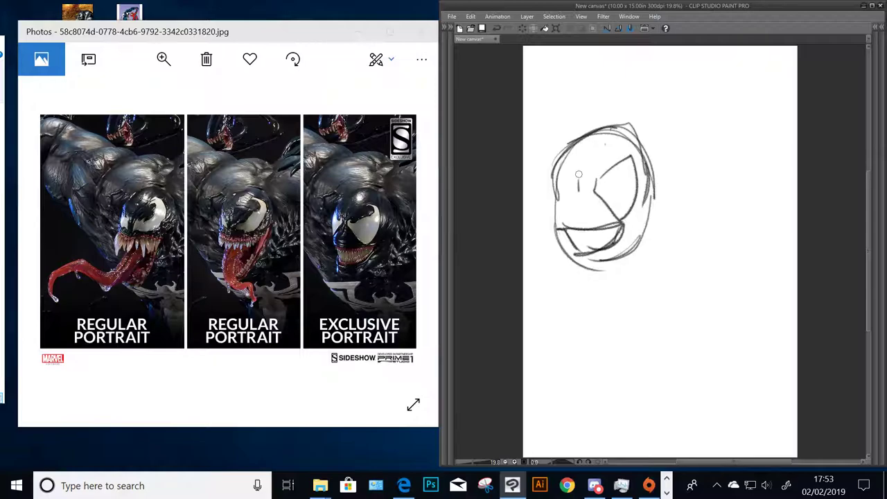
pyautogui.moveTo(560, 160)
pyautogui.mouseDown()
pyautogui.moveTo(579, 181)
pyautogui.moveTo(557, 219)
pyautogui.moveTo(585, 241)
pyautogui.moveTo(622, 231)
pyautogui.mouseUp()
pyautogui.moveTo(583, 253); pyautogui.dragTo(627, 231)
pyautogui.moveTo(568, 226)
pyautogui.mouseDown()
pyautogui.moveTo(593, 226)
pyautogui.moveTo(579, 255)
pyautogui.mouseUp()
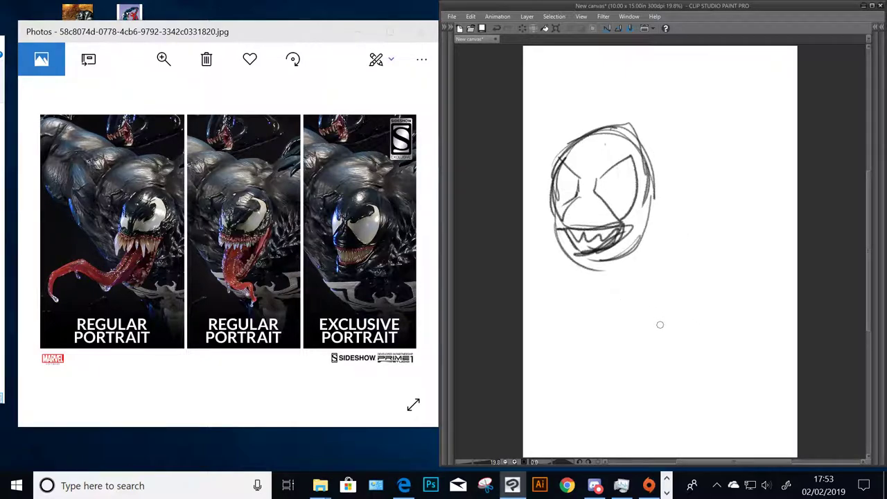
# Sketch a second head lower on the canvas with a tapered outline, a curved mouth line and heavy slanted eyes
pyautogui.moveTo(655, 330)
pyautogui.mouseDown()
pyautogui.moveTo(659, 277)
pyautogui.moveTo(728, 252)
pyautogui.moveTo(755, 298)
pyautogui.moveTo(749, 350)
pyautogui.mouseUp()
pyautogui.moveTo(657, 298)
pyautogui.mouseDown()
pyautogui.moveTo(654, 345)
pyautogui.moveTo(686, 388)
pyautogui.mouseUp()
pyautogui.moveTo(757, 315)
pyautogui.mouseDown()
pyautogui.moveTo(751, 339)
pyautogui.moveTo(701, 388)
pyautogui.moveTo(744, 345)
pyautogui.mouseUp()
pyautogui.moveTo(658, 331)
pyautogui.mouseDown()
pyautogui.moveTo(739, 316)
pyautogui.moveTo(662, 333)
pyautogui.moveTo(718, 325)
pyautogui.mouseUp()
pyautogui.moveTo(658, 322)
pyautogui.mouseDown()
pyautogui.moveTo(663, 294)
pyautogui.moveTo(743, 261)
pyautogui.moveTo(658, 318)
pyautogui.moveTo(733, 293)
pyautogui.mouseUp()
pyautogui.moveTo(701, 318)
pyautogui.mouseDown()
pyautogui.moveTo(735, 291)
pyautogui.moveTo(735, 305)
pyautogui.moveTo(735, 265)
pyautogui.moveTo(718, 269)
pyautogui.moveTo(741, 291)
pyautogui.moveTo(733, 312)
pyautogui.moveTo(720, 303)
pyautogui.moveTo(702, 316)
pyautogui.moveTo(677, 314)
pyautogui.moveTo(658, 291)
pyautogui.moveTo(664, 319)
pyautogui.moveTo(658, 287)
pyautogui.mouseUp()
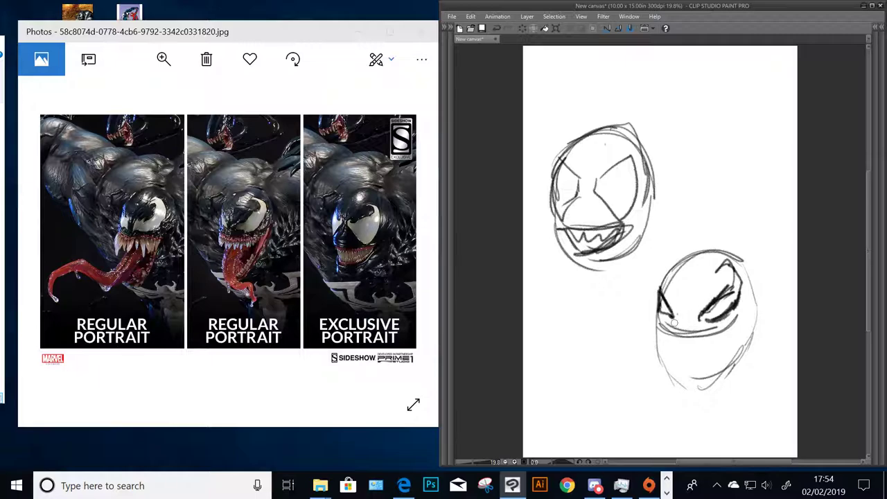
# Give the second head a thick upper lip, jagged teeth and darker crown contours, and thicken the first head's chin
pyautogui.moveTo(661, 324)
pyautogui.mouseDown()
pyautogui.moveTo(715, 331)
pyautogui.moveTo(745, 313)
pyautogui.mouseUp()
pyautogui.moveTo(660, 330)
pyautogui.mouseDown()
pyautogui.moveTo(686, 342)
pyautogui.moveTo(747, 323)
pyautogui.mouseUp()
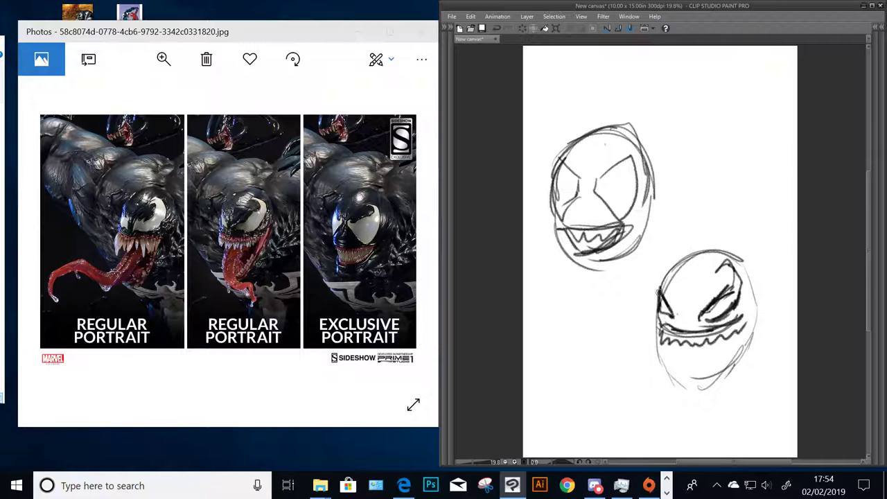
pyautogui.moveTo(660, 289)
pyautogui.mouseDown()
pyautogui.moveTo(658, 319)
pyautogui.moveTo(681, 258)
pyautogui.moveTo(712, 245)
pyautogui.moveTo(752, 269)
pyautogui.moveTo(764, 310)
pyautogui.moveTo(727, 335)
pyautogui.moveTo(676, 343)
pyautogui.moveTo(655, 395)
pyautogui.mouseUp()
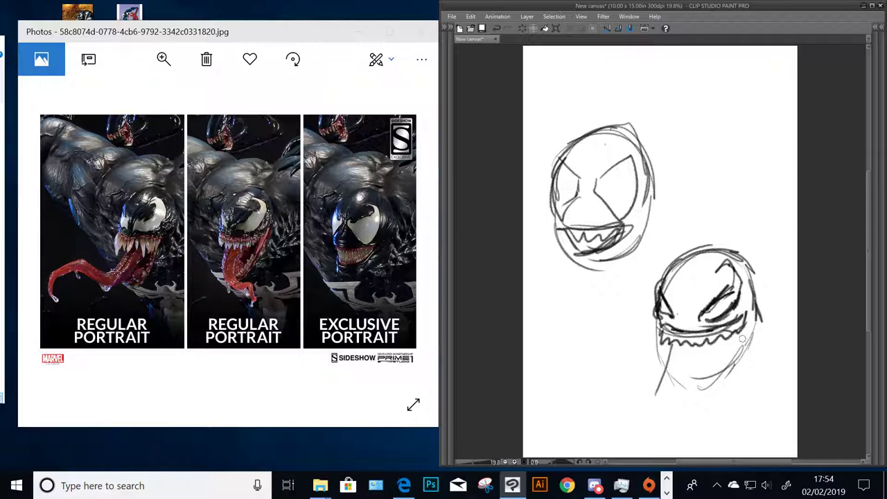
pyautogui.moveTo(554, 227)
pyautogui.mouseDown()
pyautogui.moveTo(590, 276)
pyautogui.moveTo(652, 230)
pyautogui.moveTo(615, 271)
pyautogui.moveTo(572, 278)
pyautogui.mouseUp()
pyautogui.moveTo(648, 232); pyautogui.dragTo(606, 261)
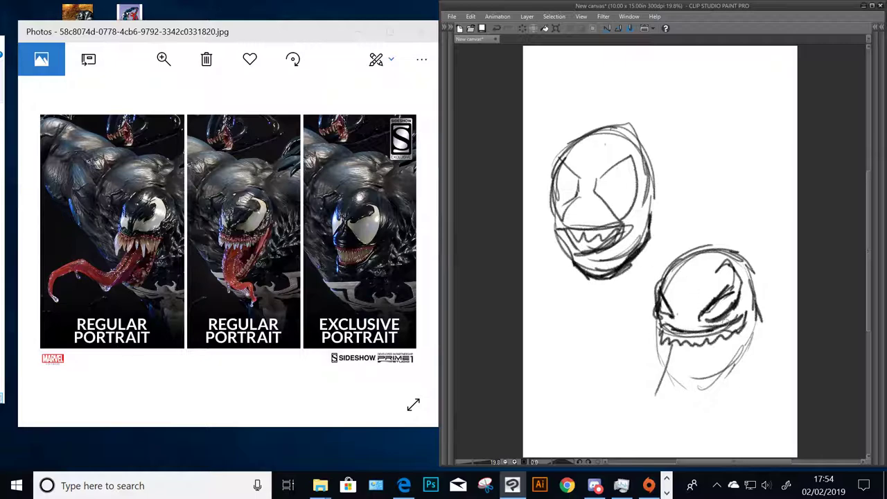
# Build up the second head's open lower jaw with heavy side contours, a dark chin and pointed lower teeth
pyautogui.moveTo(753, 312); pyautogui.dragTo(708, 392)
pyautogui.moveTo(737, 352); pyautogui.dragTo(716, 384)
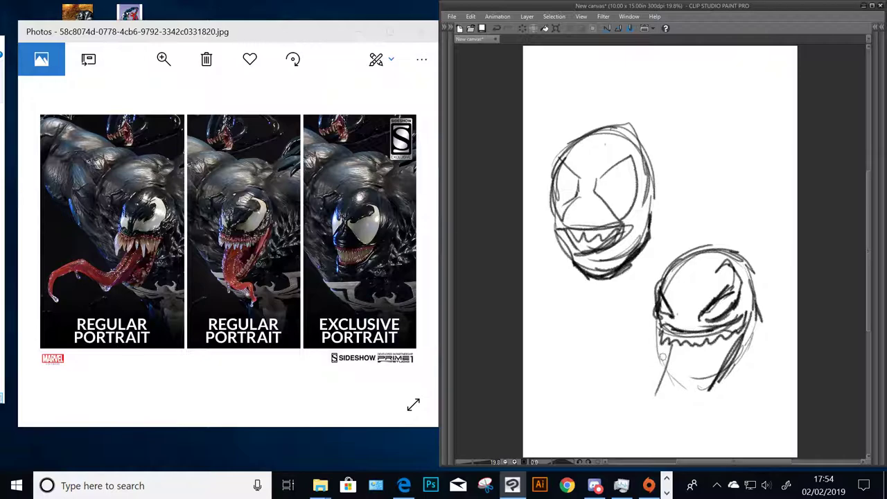
pyautogui.moveTo(662, 349)
pyautogui.mouseDown()
pyautogui.moveTo(663, 368)
pyautogui.moveTo(694, 391)
pyautogui.mouseUp()
pyautogui.moveTo(733, 344)
pyautogui.mouseDown()
pyautogui.moveTo(675, 394)
pyautogui.moveTo(707, 384)
pyautogui.moveTo(726, 352)
pyautogui.mouseUp()
pyautogui.moveTo(673, 376)
pyautogui.mouseDown()
pyautogui.moveTo(667, 390)
pyautogui.moveTo(699, 394)
pyautogui.mouseUp()
pyautogui.moveTo(727, 351)
pyautogui.mouseDown()
pyautogui.moveTo(692, 392)
pyautogui.moveTo(700, 388)
pyautogui.mouseUp()
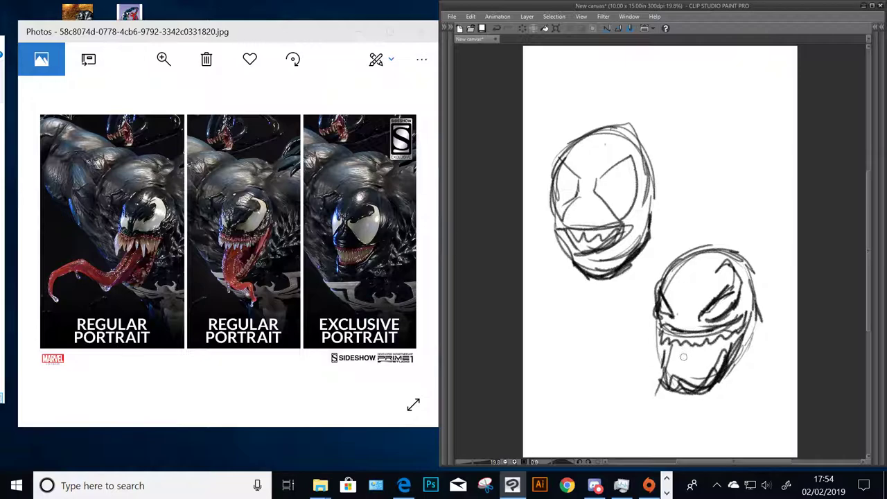
# Draw a long tongue curving out of the second head's mouth and darken the lower edges of its eyes
pyautogui.moveTo(683, 345)
pyautogui.mouseDown()
pyautogui.moveTo(632, 398)
pyautogui.moveTo(625, 425)
pyautogui.mouseUp()
pyautogui.moveTo(701, 358); pyautogui.dragTo(644, 436)
pyautogui.moveTo(644, 389); pyautogui.dragTo(632, 424)
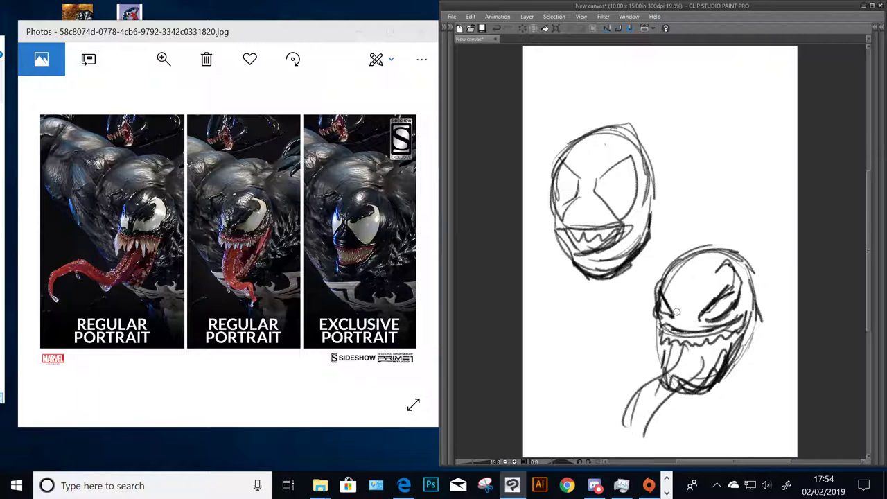
pyautogui.moveTo(662, 296)
pyautogui.mouseDown()
pyautogui.moveTo(679, 321)
pyautogui.moveTo(690, 320)
pyautogui.mouseUp()
pyautogui.moveTo(729, 290); pyautogui.dragTo(696, 318)
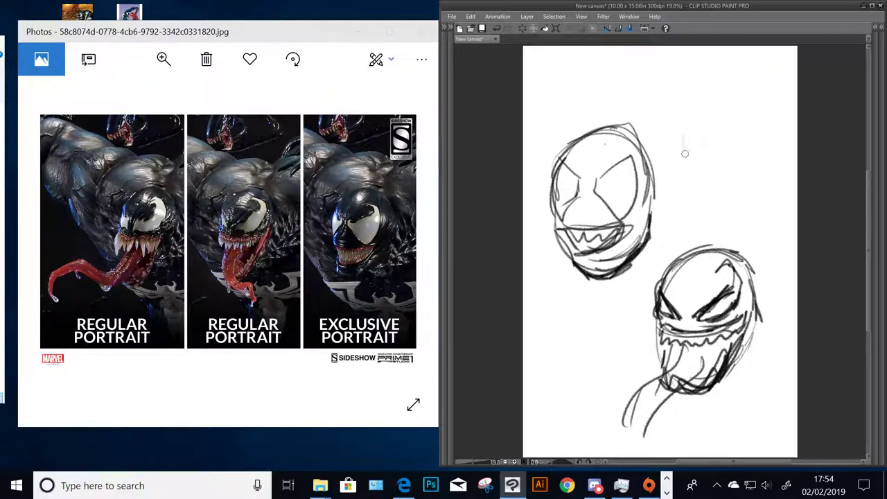
# Sketch the oval outline of a third head above the second one, with a small mark at its centre
pyautogui.moveTo(686, 155)
pyautogui.mouseDown()
pyautogui.moveTo(693, 94)
pyautogui.moveTo(768, 129)
pyautogui.moveTo(696, 166)
pyautogui.mouseUp()
pyautogui.moveTo(686, 131)
pyautogui.mouseDown()
pyautogui.moveTo(755, 184)
pyautogui.moveTo(750, 195)
pyautogui.mouseUp()
pyautogui.moveTo(702, 93); pyautogui.dragTo(697, 196)
pyautogui.moveTo(688, 129); pyautogui.dragTo(701, 204)
pyautogui.moveTo(686, 186)
pyautogui.mouseDown()
pyautogui.moveTo(716, 206)
pyautogui.moveTo(769, 161)
pyautogui.mouseUp()
pyautogui.moveTo(774, 114)
pyautogui.mouseDown()
pyautogui.moveTo(770, 164)
pyautogui.moveTo(743, 198)
pyautogui.mouseUp()
pyautogui.moveTo(724, 154); pyautogui.dragTo(728, 140)
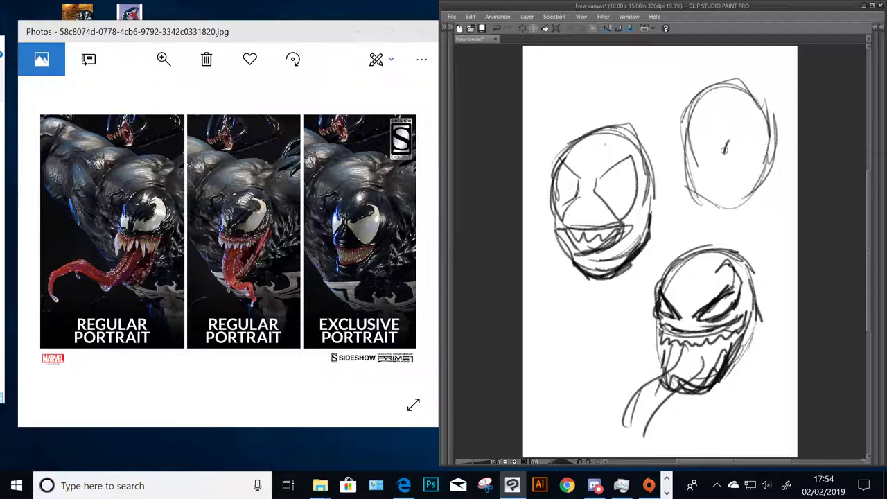
# Draw the third head's hooked eyes and bold crown contour, and erase the stray lines along its outline
pyautogui.moveTo(725, 151)
pyautogui.mouseDown()
pyautogui.moveTo(751, 124)
pyautogui.moveTo(740, 111)
pyautogui.moveTo(761, 107)
pyautogui.moveTo(761, 140)
pyautogui.moveTo(731, 154)
pyautogui.moveTo(752, 148)
pyautogui.mouseUp()
pyautogui.moveTo(714, 147)
pyautogui.mouseDown()
pyautogui.moveTo(704, 136)
pyautogui.moveTo(713, 144)
pyautogui.moveTo(722, 95)
pyautogui.moveTo(740, 88)
pyautogui.mouseUp()
pyautogui.moveTo(694, 152)
pyautogui.mouseDown()
pyautogui.moveTo(721, 96)
pyautogui.moveTo(785, 105)
pyautogui.moveTo(696, 132)
pyautogui.mouseUp()
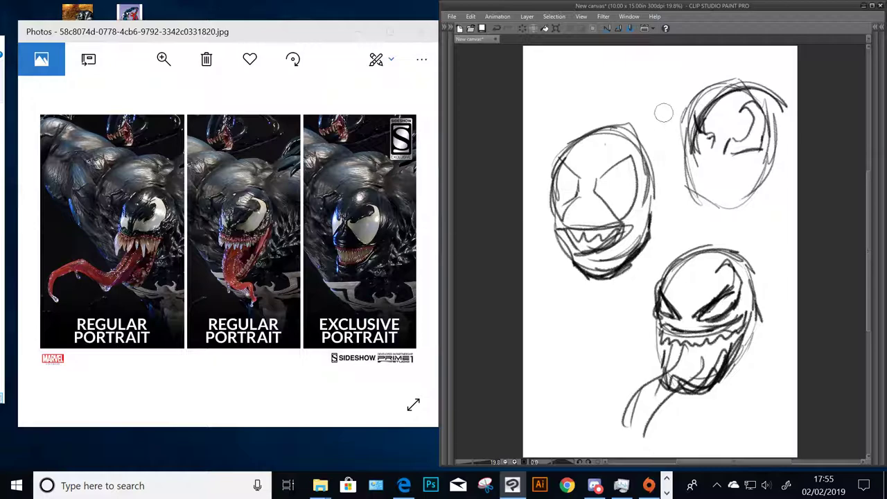
pyautogui.moveTo(747, 75)
pyautogui.mouseDown()
pyautogui.moveTo(702, 81)
pyautogui.moveTo(681, 141)
pyautogui.moveTo(686, 130)
pyautogui.moveTo(693, 194)
pyautogui.mouseUp()
# Complete the third head's gaping mouth with long upper fangs, a wavy pointed tongue and a toothed lower jaw
pyautogui.moveTo(714, 135)
pyautogui.mouseDown()
pyautogui.moveTo(710, 98)
pyautogui.moveTo(703, 141)
pyautogui.moveTo(713, 178)
pyautogui.moveTo(707, 169)
pyautogui.moveTo(767, 161)
pyautogui.moveTo(712, 164)
pyautogui.moveTo(700, 178)
pyautogui.moveTo(689, 158)
pyautogui.moveTo(684, 188)
pyautogui.moveTo(701, 167)
pyautogui.moveTo(693, 168)
pyautogui.moveTo(708, 172)
pyautogui.moveTo(706, 187)
pyautogui.moveTo(725, 176)
pyautogui.moveTo(714, 180)
pyautogui.moveTo(717, 139)
pyautogui.moveTo(726, 187)
pyautogui.moveTo(734, 173)
pyautogui.moveTo(773, 166)
pyautogui.mouseUp()
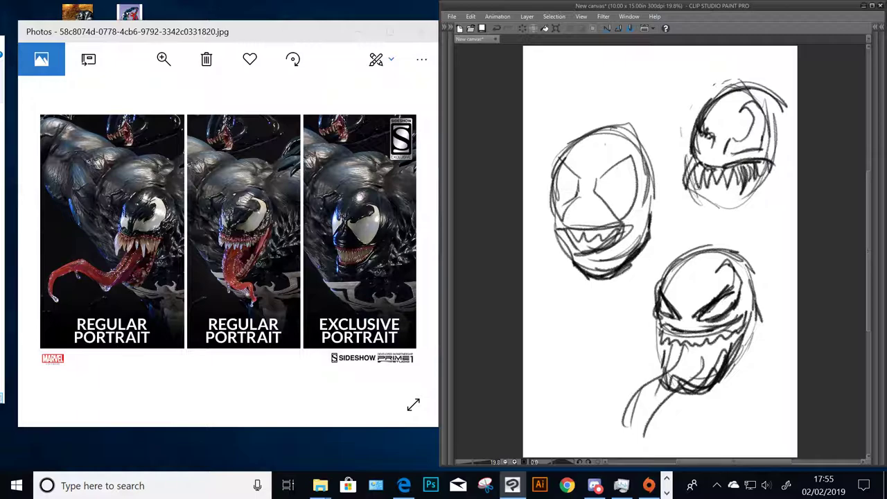
pyautogui.moveTo(709, 198)
pyautogui.mouseDown()
pyautogui.moveTo(669, 223)
pyautogui.moveTo(631, 280)
pyautogui.moveTo(715, 223)
pyautogui.moveTo(733, 185)
pyautogui.moveTo(693, 222)
pyautogui.moveTo(679, 212)
pyautogui.moveTo(644, 264)
pyautogui.moveTo(643, 301)
pyautogui.moveTo(681, 231)
pyautogui.moveTo(731, 194)
pyautogui.mouseUp()
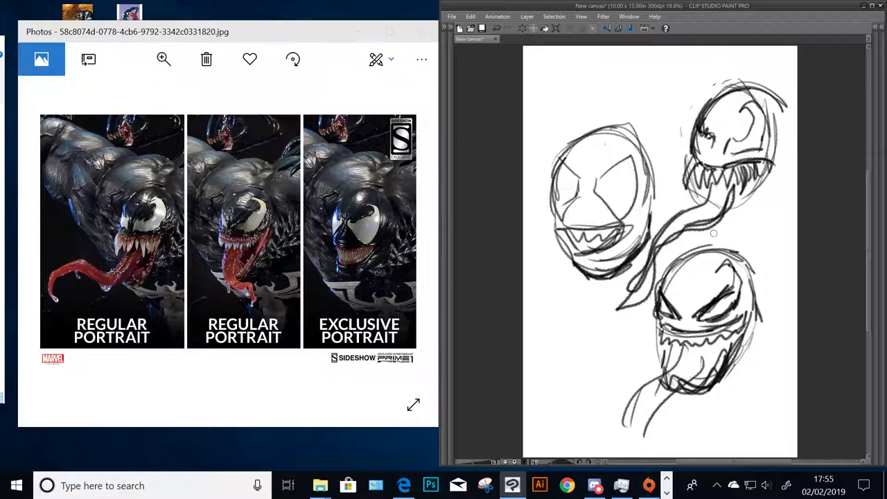
pyautogui.moveTo(713, 234); pyautogui.dragTo(761, 214)
pyautogui.moveTo(766, 176); pyautogui.dragTo(748, 215)
pyautogui.moveTo(708, 190)
pyautogui.mouseDown()
pyautogui.moveTo(690, 205)
pyautogui.moveTo(715, 241)
pyautogui.moveTo(762, 211)
pyautogui.moveTo(771, 172)
pyautogui.mouseUp()
pyautogui.moveTo(748, 104); pyautogui.dragTo(752, 109)
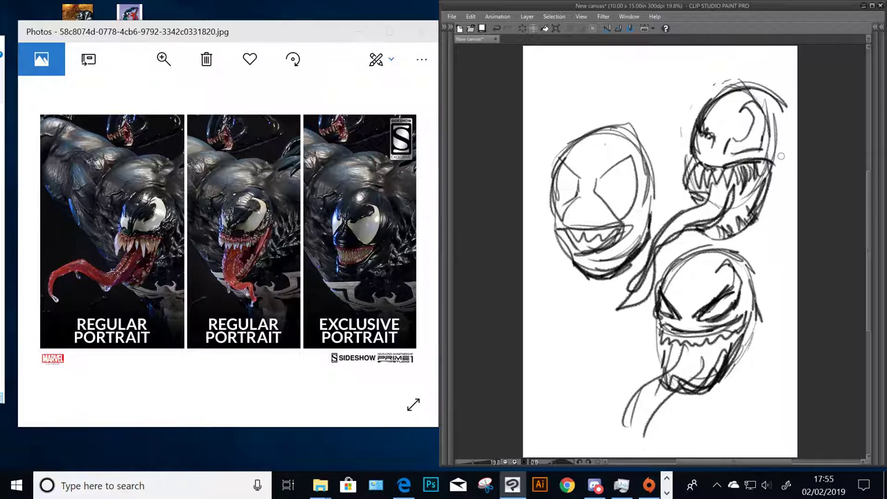
# Hatch the third head's forehead, rework its small eye and nostril marks, and reinforce the back of the skull
pyautogui.moveTo(781, 156)
pyautogui.mouseDown()
pyautogui.moveTo(788, 148)
pyautogui.moveTo(785, 165)
pyautogui.mouseUp()
pyautogui.moveTo(710, 128)
pyautogui.mouseDown()
pyautogui.moveTo(711, 143)
pyautogui.moveTo(774, 91)
pyautogui.moveTo(794, 128)
pyautogui.mouseUp()
pyautogui.moveTo(753, 89); pyautogui.dragTo(790, 137)
pyautogui.moveTo(725, 94)
pyautogui.mouseDown()
pyautogui.moveTo(710, 124)
pyautogui.moveTo(722, 132)
pyautogui.moveTo(707, 143)
pyautogui.moveTo(698, 125)
pyautogui.moveTo(709, 139)
pyautogui.mouseUp()
pyautogui.press('e')
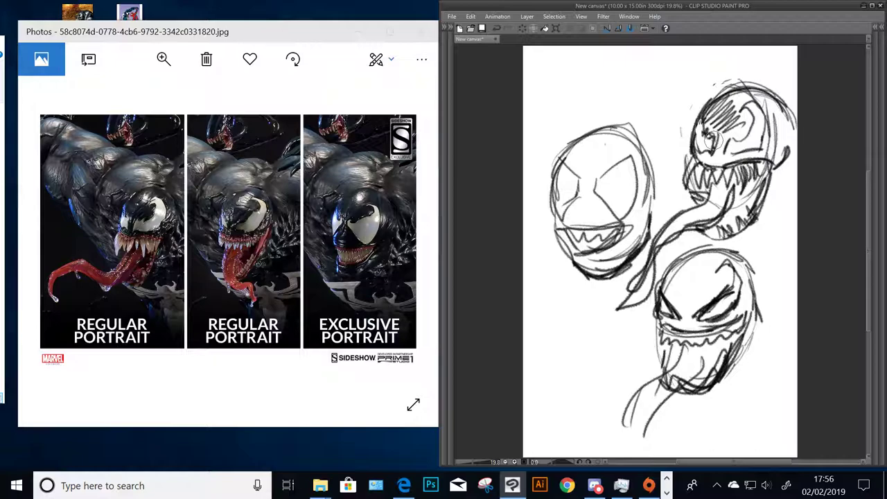
# Replace the statue portrait reference with the 'Marvel Comics Retro Venom' picture of Venom fighting Spider-Man
pyautogui.click(422, 33)
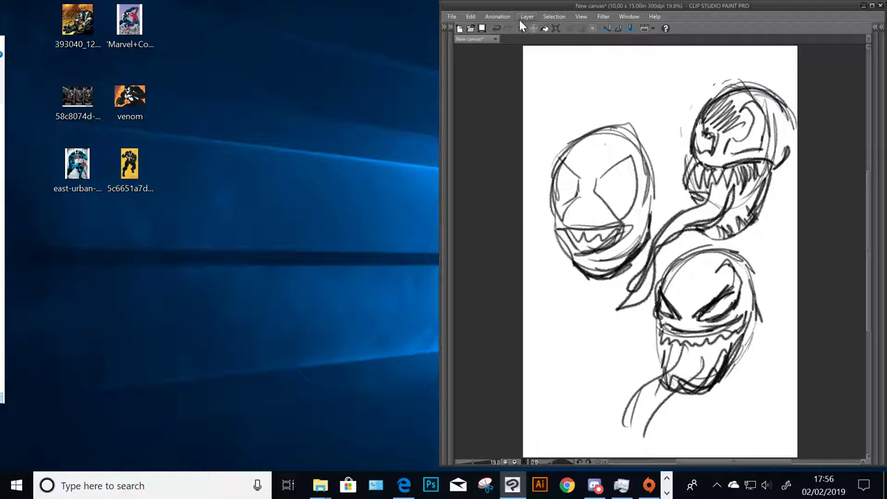
pyautogui.click(131, 29)
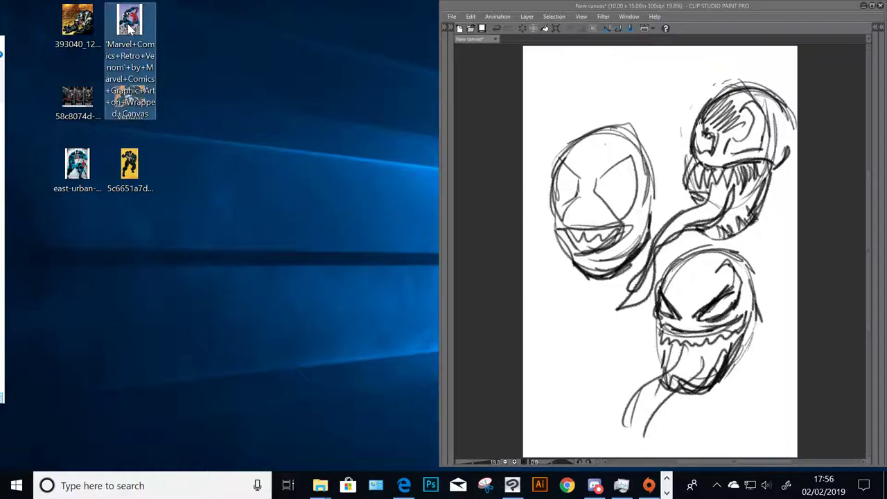
pyautogui.doubleClick(128, 21)
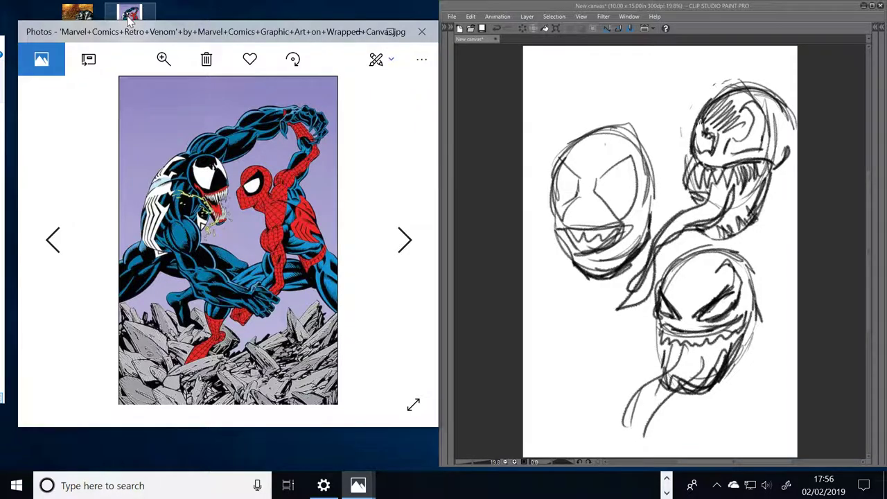
pyautogui.click(784, 254)
# Hide Layer 4 with the three head studies and add a new blank layer above it
pyautogui.press('Tab')
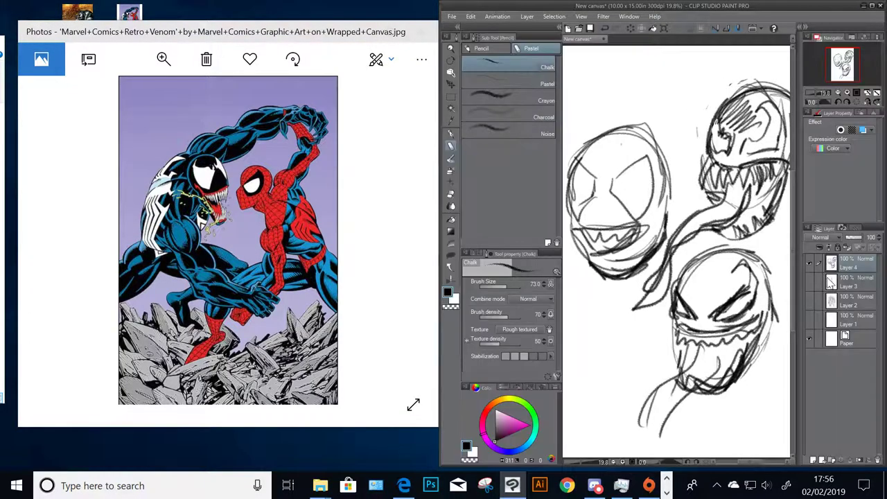
pyautogui.click(808, 263)
pyautogui.click(814, 460)
pyautogui.press('Tab')
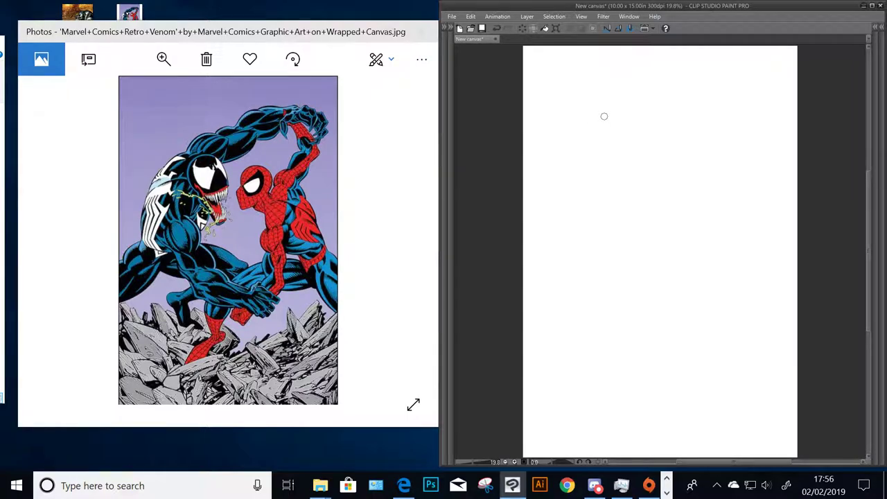
# Sketch a small oval head with facial guidelines, a thick neck and sloping shoulders in the page's upper half
pyautogui.moveTo(608, 130)
pyautogui.mouseDown()
pyautogui.moveTo(628, 91)
pyautogui.moveTo(651, 116)
pyautogui.moveTo(607, 145)
pyautogui.mouseUp()
pyautogui.moveTo(608, 104)
pyautogui.mouseDown()
pyautogui.moveTo(645, 147)
pyautogui.moveTo(654, 135)
pyautogui.mouseUp()
pyautogui.moveTo(630, 93)
pyautogui.mouseDown()
pyautogui.moveTo(632, 147)
pyautogui.moveTo(656, 119)
pyautogui.moveTo(605, 166)
pyautogui.mouseUp()
pyautogui.moveTo(610, 134)
pyautogui.mouseDown()
pyautogui.moveTo(607, 167)
pyautogui.moveTo(659, 157)
pyautogui.moveTo(594, 161)
pyautogui.moveTo(578, 176)
pyautogui.mouseUp()
pyautogui.moveTo(659, 151); pyautogui.dragTo(695, 180)
pyautogui.moveTo(600, 151); pyautogui.dragTo(576, 174)
pyautogui.moveTo(634, 166)
pyautogui.mouseDown()
pyautogui.moveTo(617, 187)
pyautogui.moveTo(653, 187)
pyautogui.mouseUp()
# Mark the figure's chest, waist sides and body centreline with short chalk strokes
pyautogui.moveTo(580, 198); pyautogui.dragTo(614, 235)
pyautogui.moveTo(664, 212)
pyautogui.mouseDown()
pyautogui.moveTo(670, 231)
pyautogui.moveTo(682, 223)
pyautogui.mouseUp()
pyautogui.moveTo(635, 216)
pyautogui.mouseDown()
pyautogui.moveTo(635, 247)
pyautogui.moveTo(596, 269)
pyautogui.mouseUp()
pyautogui.moveTo(679, 226); pyautogui.dragTo(677, 265)
pyautogui.moveTo(600, 244); pyautogui.dragTo(596, 280)
pyautogui.moveTo(637, 284); pyautogui.dragTo(636, 294)
# Draw the rounded shoulder muscles, upper arms and bulky forearms on both sides of the torso
pyautogui.moveTo(574, 170)
pyautogui.mouseDown()
pyautogui.moveTo(552, 185)
pyautogui.moveTo(561, 207)
pyautogui.moveTo(548, 206)
pyautogui.moveTo(584, 223)
pyautogui.moveTo(587, 265)
pyautogui.mouseUp()
pyautogui.moveTo(559, 221)
pyautogui.mouseDown()
pyautogui.moveTo(574, 259)
pyautogui.moveTo(546, 216)
pyautogui.moveTo(549, 250)
pyautogui.moveTo(571, 280)
pyautogui.mouseUp()
pyautogui.moveTo(693, 158)
pyautogui.mouseDown()
pyautogui.moveTo(722, 189)
pyautogui.moveTo(696, 198)
pyautogui.mouseUp()
pyautogui.moveTo(720, 191); pyautogui.dragTo(712, 242)
pyautogui.moveTo(716, 208); pyautogui.dragTo(714, 242)
pyautogui.moveTo(721, 191)
pyautogui.mouseDown()
pyautogui.moveTo(725, 220)
pyautogui.moveTo(707, 302)
pyautogui.mouseUp()
pyautogui.moveTo(741, 245)
pyautogui.mouseDown()
pyautogui.moveTo(745, 291)
pyautogui.moveTo(734, 331)
pyautogui.mouseUp()
pyautogui.moveTo(579, 276); pyautogui.dragTo(563, 338)
pyautogui.moveTo(543, 278); pyautogui.dragTo(553, 348)
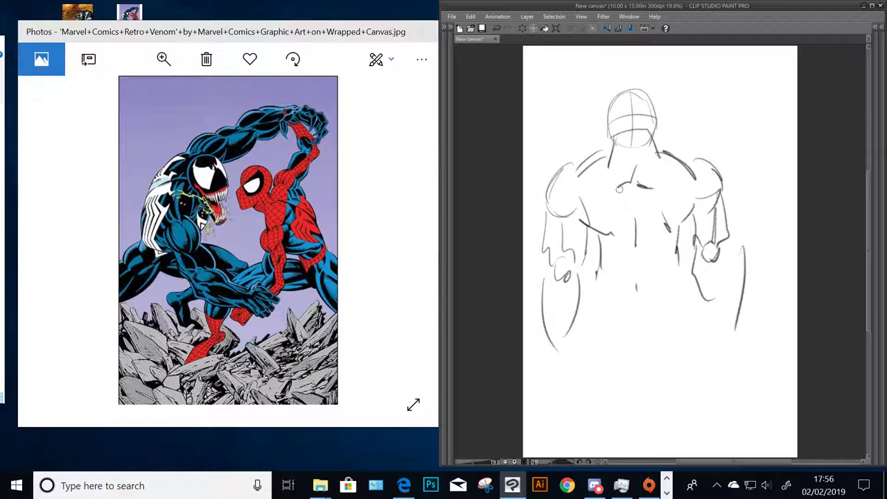
# Draw the spider emblem's head and angular upper legs across the figure's chest
pyautogui.moveTo(619, 187)
pyautogui.mouseDown()
pyautogui.moveTo(652, 187)
pyautogui.moveTo(616, 171)
pyautogui.moveTo(609, 181)
pyautogui.moveTo(650, 185)
pyautogui.moveTo(628, 186)
pyautogui.moveTo(648, 199)
pyautogui.moveTo(592, 194)
pyautogui.moveTo(582, 219)
pyautogui.mouseUp()
pyautogui.moveTo(647, 195)
pyautogui.mouseDown()
pyautogui.moveTo(664, 185)
pyautogui.moveTo(688, 214)
pyautogui.mouseUp()
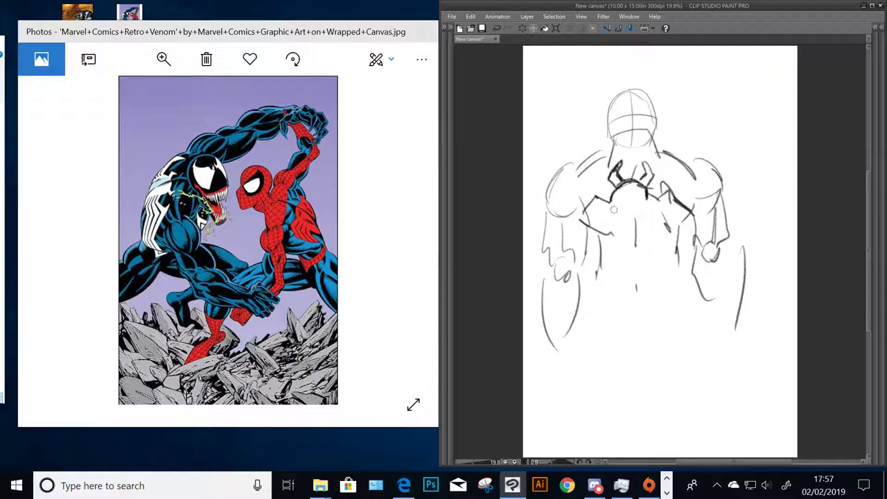
pyautogui.moveTo(614, 208)
pyautogui.mouseDown()
pyautogui.moveTo(584, 223)
pyautogui.moveTo(601, 210)
pyautogui.moveTo(593, 224)
pyautogui.mouseUp()
pyautogui.moveTo(615, 220); pyautogui.dragTo(597, 230)
pyautogui.moveTo(651, 204)
pyautogui.mouseDown()
pyautogui.moveTo(671, 202)
pyautogui.moveTo(695, 218)
pyautogui.moveTo(655, 216)
pyautogui.moveTo(689, 228)
pyautogui.mouseUp()
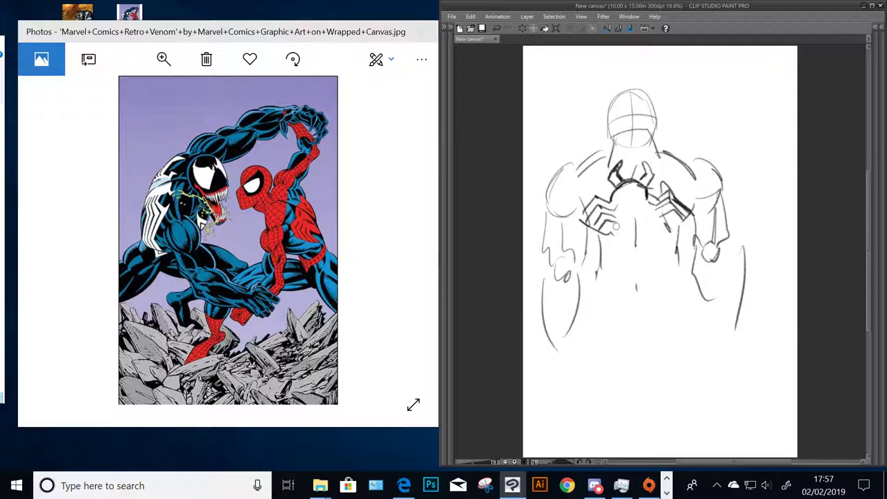
# Extend the emblem's lower body down the abdomen, mark the groin lines, and strengthen the head's outline
pyautogui.moveTo(616, 226)
pyautogui.mouseDown()
pyautogui.moveTo(601, 234)
pyautogui.moveTo(615, 224)
pyautogui.moveTo(622, 244)
pyautogui.moveTo(647, 248)
pyautogui.moveTo(648, 255)
pyautogui.mouseUp()
pyautogui.moveTo(617, 229)
pyautogui.mouseDown()
pyautogui.moveTo(615, 273)
pyautogui.moveTo(625, 276)
pyautogui.mouseUp()
pyautogui.moveTo(651, 219); pyautogui.dragTo(650, 259)
pyautogui.moveTo(644, 220)
pyautogui.mouseDown()
pyautogui.moveTo(643, 261)
pyautogui.moveTo(632, 271)
pyautogui.moveTo(658, 242)
pyautogui.mouseUp()
pyautogui.moveTo(620, 296)
pyautogui.mouseDown()
pyautogui.moveTo(638, 292)
pyautogui.moveTo(641, 327)
pyautogui.moveTo(657, 286)
pyautogui.mouseUp()
pyautogui.moveTo(645, 287)
pyautogui.mouseDown()
pyautogui.moveTo(646, 325)
pyautogui.moveTo(621, 296)
pyautogui.mouseUp()
pyautogui.moveTo(607, 106)
pyautogui.mouseDown()
pyautogui.moveTo(605, 142)
pyautogui.moveTo(658, 123)
pyautogui.moveTo(666, 133)
pyautogui.mouseUp()
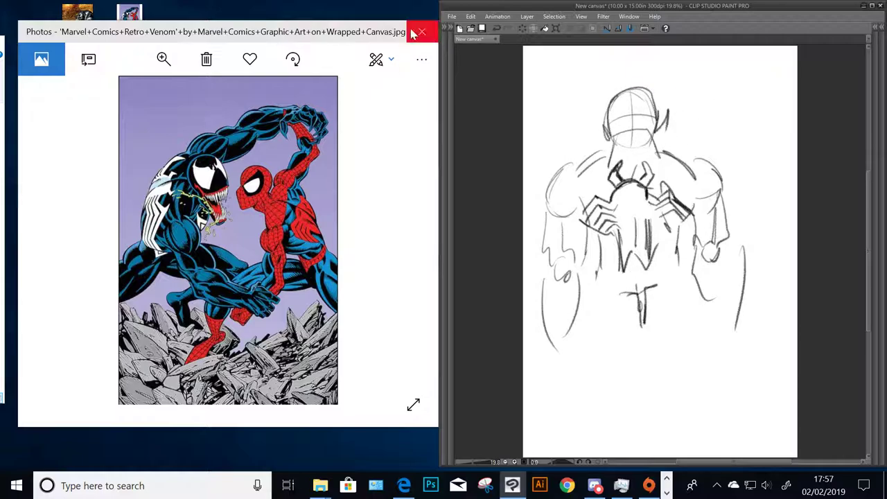
# Close the current reference picture and open the east-urban-home Venom image in its place
pyautogui.click(437, 23)
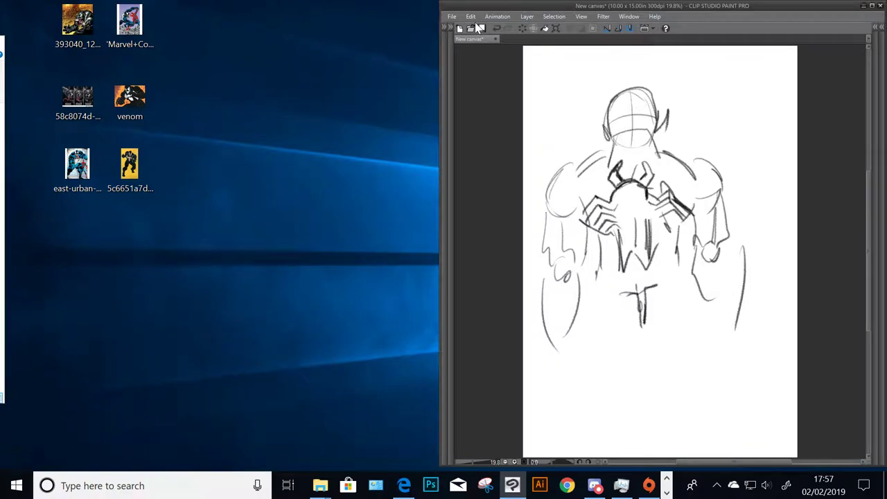
pyautogui.doubleClick(77, 164)
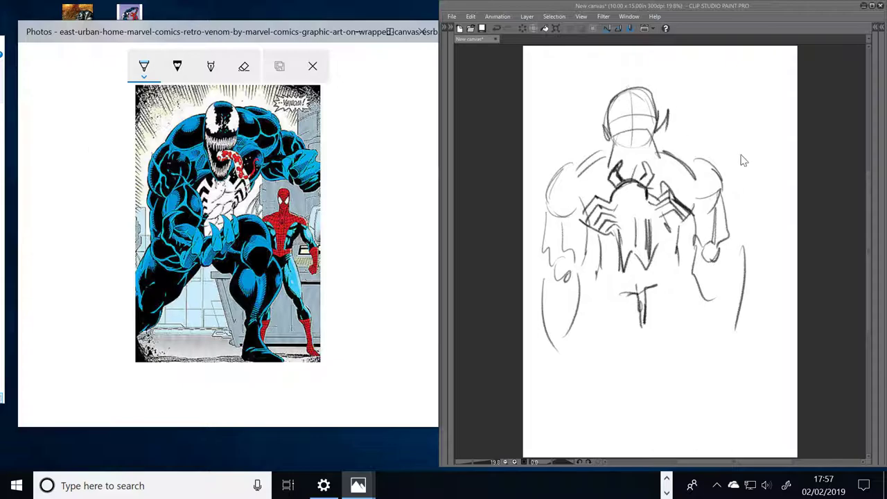
pyautogui.click(766, 161)
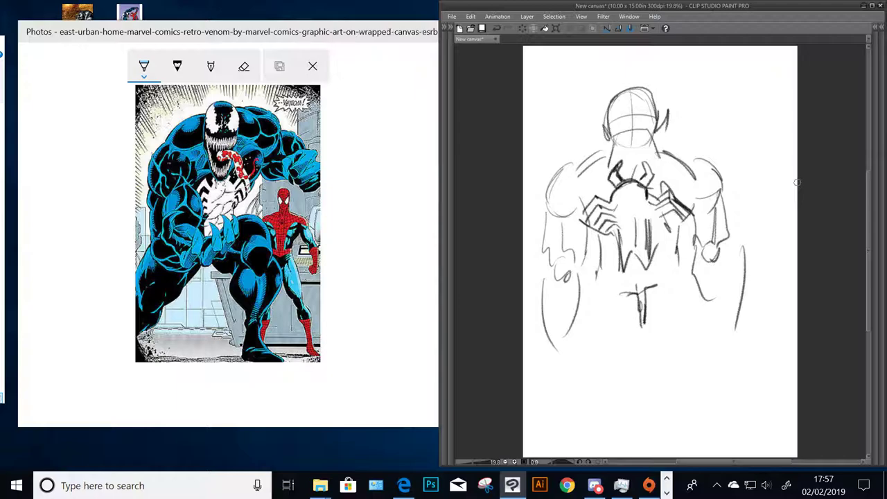
# Hide Layer 5 with the torso sketch and add a new blank layer for the next drawing
pyautogui.press('Tab')
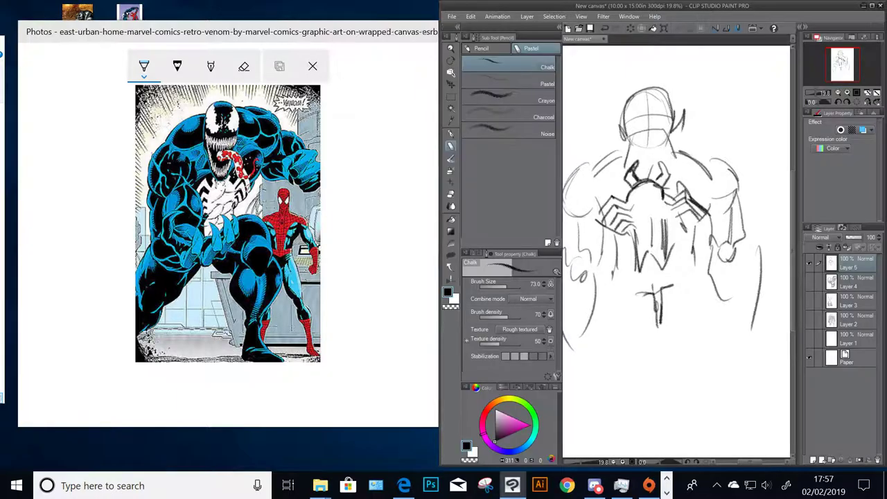
pyautogui.click(809, 263)
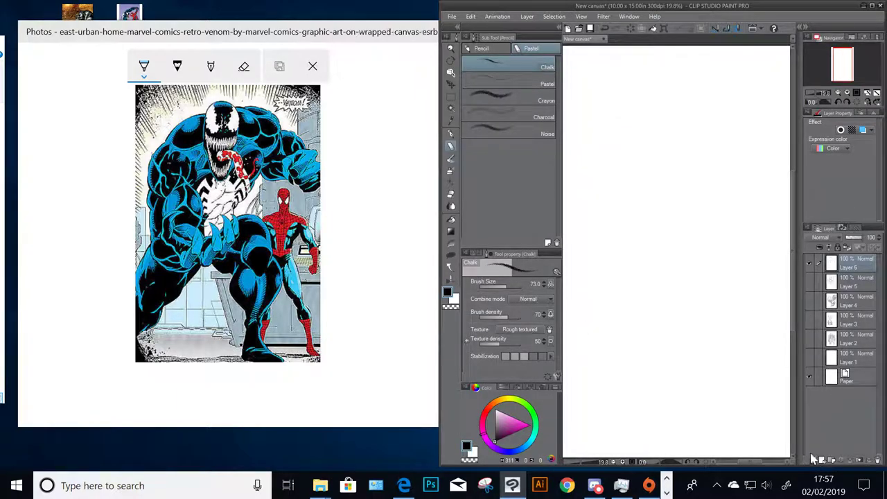
pyautogui.press('Tab')
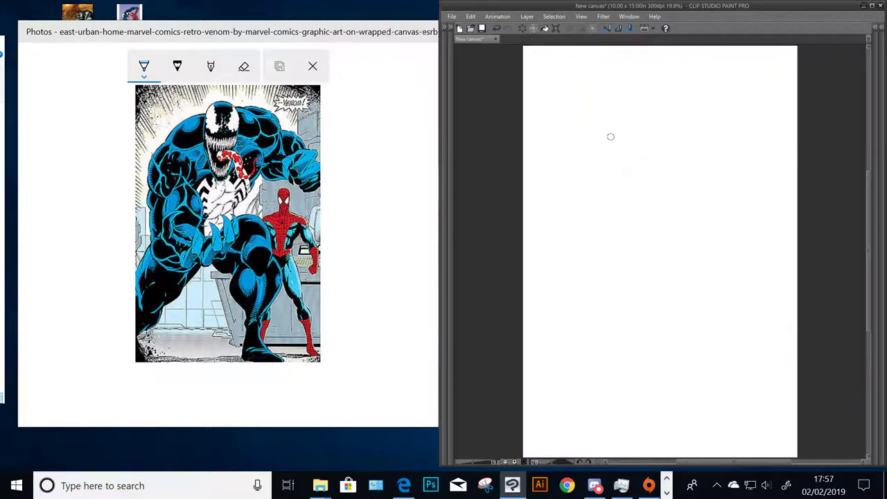
# Sketch a small oval head and a large rounded torso beneath it near the middle of the page
pyautogui.moveTo(619, 134); pyautogui.dragTo(622, 160)
pyautogui.moveTo(632, 104); pyautogui.dragTo(622, 159)
pyautogui.moveTo(661, 105)
pyautogui.mouseDown()
pyautogui.moveTo(666, 143)
pyautogui.moveTo(631, 162)
pyautogui.mouseUp()
pyautogui.moveTo(603, 186)
pyautogui.mouseDown()
pyautogui.moveTo(702, 189)
pyautogui.moveTo(598, 211)
pyautogui.moveTo(704, 271)
pyautogui.mouseUp()
pyautogui.moveTo(604, 202)
pyautogui.mouseDown()
pyautogui.moveTo(688, 291)
pyautogui.moveTo(657, 301)
pyautogui.mouseUp()
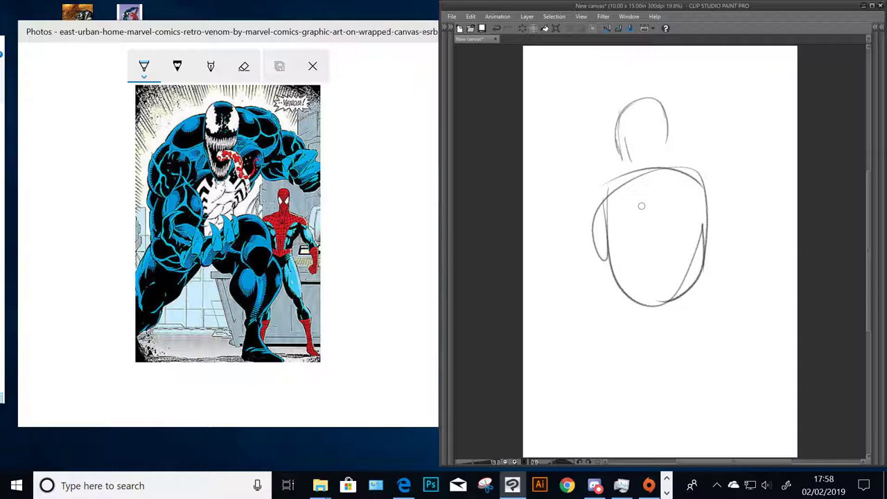
# Draw the spider emblem on the torso, with curved legs on both sides and a forked lower body
pyautogui.moveTo(641, 205)
pyautogui.mouseDown()
pyautogui.moveTo(662, 201)
pyautogui.moveTo(641, 246)
pyautogui.moveTo(669, 243)
pyautogui.moveTo(651, 243)
pyautogui.mouseUp()
pyautogui.moveTo(641, 211)
pyautogui.mouseDown()
pyautogui.moveTo(632, 244)
pyautogui.moveTo(686, 208)
pyautogui.moveTo(688, 221)
pyautogui.mouseUp()
pyautogui.moveTo(643, 239); pyautogui.dragTo(637, 257)
pyautogui.moveTo(649, 242); pyautogui.dragTo(661, 257)
pyautogui.moveTo(667, 224); pyautogui.dragTo(690, 239)
pyautogui.moveTo(670, 229)
pyautogui.mouseDown()
pyautogui.moveTo(692, 242)
pyautogui.moveTo(645, 265)
pyautogui.moveTo(648, 294)
pyautogui.mouseUp()
pyautogui.moveTo(653, 274); pyautogui.dragTo(664, 294)
pyautogui.moveTo(669, 237); pyautogui.dragTo(679, 280)
pyautogui.moveTo(679, 263); pyautogui.dragTo(658, 287)
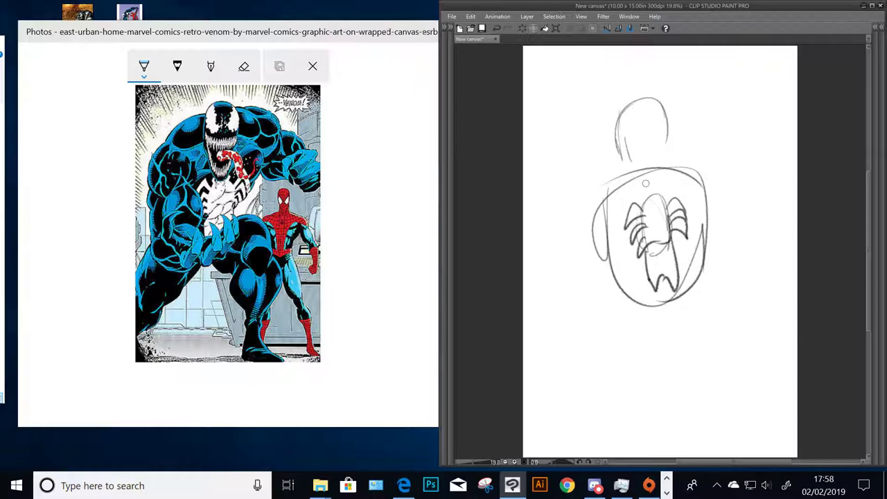
# Draw the chest muscles and tapering lower torso, and give the small head slanted eyes and a jagged mouth
pyautogui.moveTo(646, 183)
pyautogui.mouseDown()
pyautogui.moveTo(603, 233)
pyautogui.moveTo(655, 225)
pyautogui.mouseUp()
pyautogui.moveTo(623, 228)
pyautogui.mouseDown()
pyautogui.moveTo(612, 238)
pyautogui.moveTo(660, 223)
pyautogui.mouseUp()
pyautogui.moveTo(651, 185); pyautogui.dragTo(705, 208)
pyautogui.moveTo(655, 227); pyautogui.dragTo(687, 243)
pyautogui.moveTo(604, 240); pyautogui.dragTo(649, 265)
pyautogui.moveTo(696, 223); pyautogui.dragTo(710, 256)
pyautogui.moveTo(691, 251); pyautogui.dragTo(668, 258)
pyautogui.moveTo(619, 271); pyautogui.dragTo(612, 314)
pyautogui.moveTo(713, 256); pyautogui.dragTo(690, 313)
pyautogui.moveTo(629, 308); pyautogui.dragTo(700, 306)
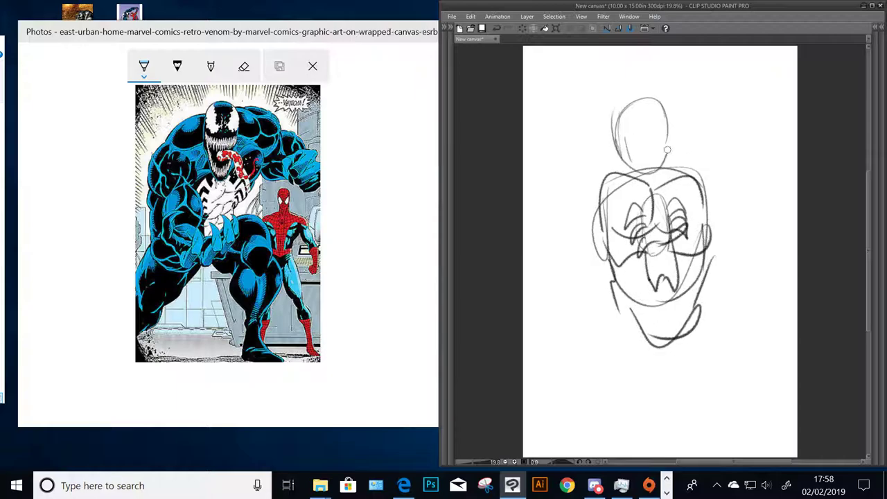
pyautogui.moveTo(669, 135)
pyautogui.mouseDown()
pyautogui.moveTo(634, 137)
pyautogui.moveTo(623, 112)
pyautogui.moveTo(643, 139)
pyautogui.moveTo(651, 124)
pyautogui.moveTo(654, 138)
pyautogui.moveTo(641, 149)
pyautogui.moveTo(653, 166)
pyautogui.mouseUp()
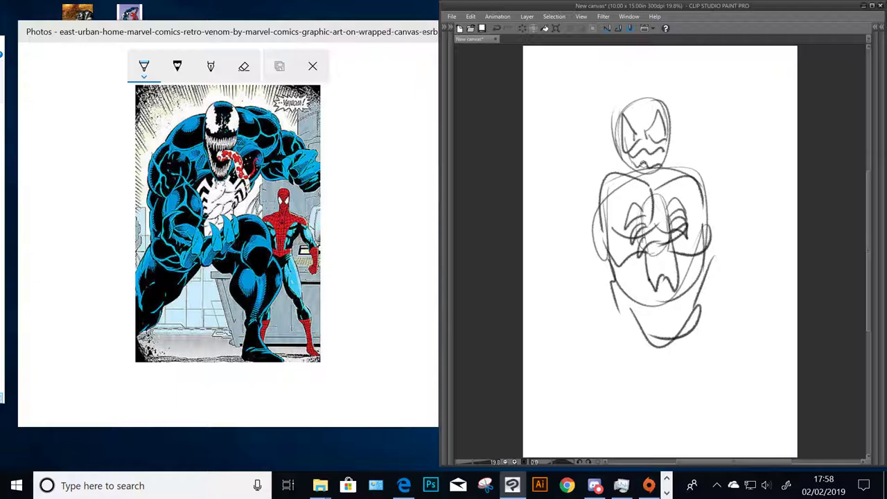
# Draw a larger angular Venom head in the page's upper-right corner with pointed eyes and a zigzag mouth
pyautogui.moveTo(726, 126)
pyautogui.mouseDown()
pyautogui.moveTo(709, 89)
pyautogui.moveTo(701, 109)
pyautogui.moveTo(713, 135)
pyautogui.moveTo(726, 130)
pyautogui.moveTo(700, 140)
pyautogui.moveTo(749, 120)
pyautogui.moveTo(754, 90)
pyautogui.moveTo(771, 109)
pyautogui.moveTo(753, 146)
pyautogui.moveTo(768, 136)
pyautogui.moveTo(721, 170)
pyautogui.moveTo(772, 165)
pyautogui.mouseUp()
pyautogui.moveTo(707, 162)
pyautogui.mouseDown()
pyautogui.moveTo(724, 198)
pyautogui.moveTo(771, 164)
pyautogui.mouseUp()
pyautogui.moveTo(699, 126)
pyautogui.mouseDown()
pyautogui.moveTo(685, 147)
pyautogui.moveTo(717, 206)
pyautogui.mouseUp()
pyautogui.moveTo(789, 140)
pyautogui.mouseDown()
pyautogui.moveTo(783, 182)
pyautogui.moveTo(710, 196)
pyautogui.mouseUp()
pyautogui.moveTo(693, 129)
pyautogui.mouseDown()
pyautogui.moveTo(751, 64)
pyautogui.moveTo(790, 142)
pyautogui.mouseUp()
pyautogui.moveTo(767, 72); pyautogui.dragTo(795, 114)
# Draw an oval Spider-Man mask below the large head, with angled eyes and web lines radiating from the centre
pyautogui.moveTo(722, 284)
pyautogui.mouseDown()
pyautogui.moveTo(783, 273)
pyautogui.moveTo(718, 291)
pyautogui.moveTo(780, 333)
pyautogui.moveTo(742, 357)
pyautogui.mouseUp()
pyautogui.moveTo(741, 298)
pyautogui.mouseDown()
pyautogui.moveTo(724, 275)
pyautogui.moveTo(729, 323)
pyautogui.mouseUp()
pyautogui.moveTo(778, 276)
pyautogui.mouseDown()
pyautogui.moveTo(755, 307)
pyautogui.moveTo(762, 320)
pyautogui.moveTo(750, 303)
pyautogui.mouseUp()
pyautogui.moveTo(750, 257)
pyautogui.mouseDown()
pyautogui.moveTo(741, 356)
pyautogui.moveTo(743, 298)
pyautogui.moveTo(758, 292)
pyautogui.mouseUp()
pyautogui.moveTo(741, 315)
pyautogui.mouseDown()
pyautogui.moveTo(729, 343)
pyautogui.moveTo(771, 353)
pyautogui.moveTo(776, 336)
pyautogui.mouseUp()
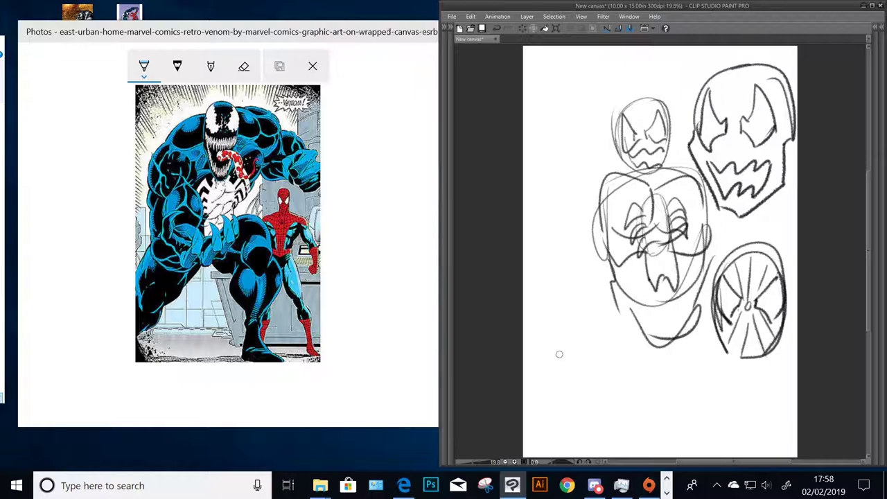
# Sketch an oval Venom head in the page's lower-left corner and draw its ragged-edged eyes
pyautogui.moveTo(550, 375)
pyautogui.mouseDown()
pyautogui.moveTo(548, 310)
pyautogui.moveTo(578, 291)
pyautogui.moveTo(616, 339)
pyautogui.moveTo(549, 372)
pyautogui.moveTo(575, 291)
pyautogui.moveTo(621, 361)
pyautogui.moveTo(576, 399)
pyautogui.moveTo(623, 389)
pyautogui.mouseUp()
pyautogui.moveTo(549, 377)
pyautogui.mouseDown()
pyautogui.moveTo(577, 402)
pyautogui.moveTo(623, 380)
pyautogui.mouseUp()
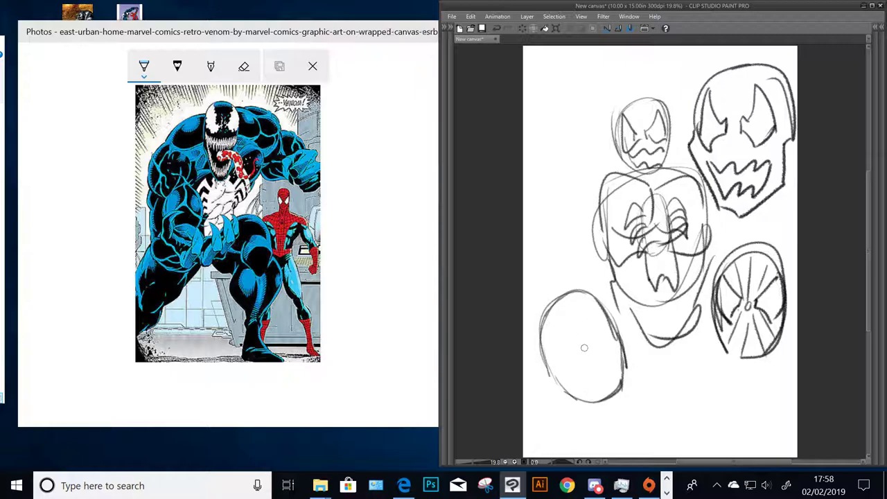
pyautogui.moveTo(593, 343); pyautogui.dragTo(586, 292)
pyautogui.moveTo(600, 357)
pyautogui.mouseDown()
pyautogui.moveTo(559, 339)
pyautogui.moveTo(541, 319)
pyautogui.moveTo(550, 368)
pyautogui.moveTo(568, 372)
pyautogui.moveTo(614, 341)
pyautogui.moveTo(559, 371)
pyautogui.mouseUp()
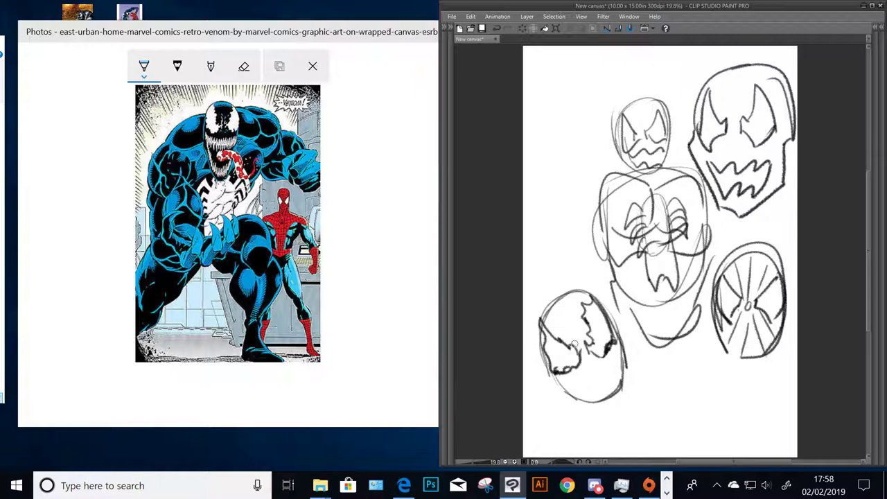
pyautogui.moveTo(573, 342); pyautogui.dragTo(539, 319)
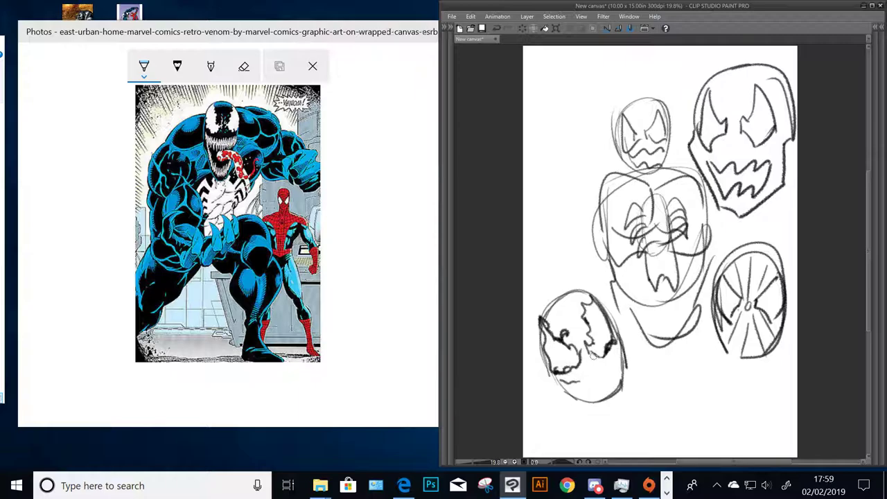
# Draw the lower-left head's curved upper lip and a row of sharp upper teeth
pyautogui.moveTo(564, 382); pyautogui.dragTo(616, 359)
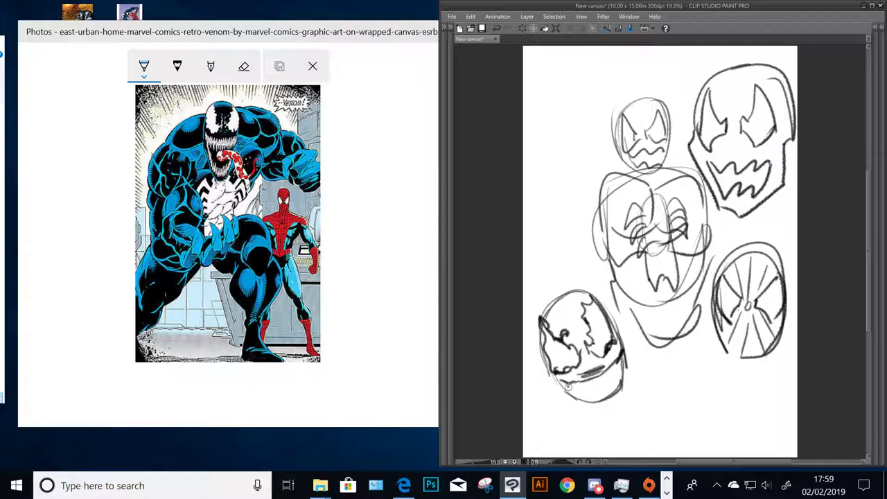
pyautogui.moveTo(569, 388)
pyautogui.mouseDown()
pyautogui.moveTo(616, 373)
pyautogui.moveTo(606, 387)
pyautogui.moveTo(586, 384)
pyautogui.moveTo(557, 386)
pyautogui.mouseUp()
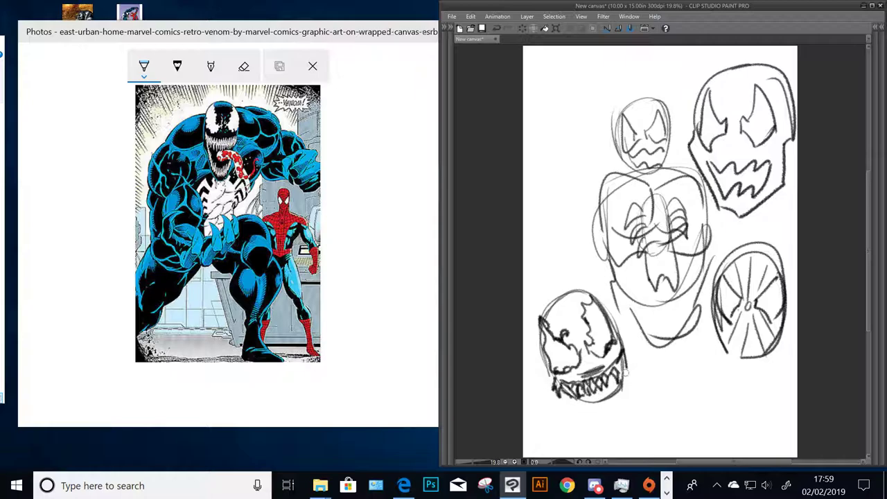
pyautogui.moveTo(626, 371)
pyautogui.mouseDown()
pyautogui.moveTo(613, 328)
pyautogui.moveTo(626, 358)
pyautogui.mouseUp()
# Add the toothed lower jaw, long tongue and shoulder lines to the lower-left head, and thicken its crown outline
pyautogui.moveTo(549, 375)
pyautogui.mouseDown()
pyautogui.moveTo(563, 412)
pyautogui.moveTo(579, 413)
pyautogui.moveTo(552, 400)
pyautogui.moveTo(592, 412)
pyautogui.mouseUp()
pyautogui.moveTo(635, 379)
pyautogui.mouseDown()
pyautogui.moveTo(625, 381)
pyautogui.moveTo(615, 431)
pyautogui.moveTo(602, 401)
pyautogui.moveTo(634, 418)
pyautogui.moveTo(630, 444)
pyautogui.moveTo(654, 451)
pyautogui.mouseUp()
pyautogui.moveTo(607, 400)
pyautogui.mouseDown()
pyautogui.moveTo(591, 403)
pyautogui.moveTo(623, 426)
pyautogui.moveTo(593, 417)
pyautogui.moveTo(609, 424)
pyautogui.moveTo(626, 396)
pyautogui.moveTo(636, 423)
pyautogui.mouseUp()
pyautogui.moveTo(543, 382)
pyautogui.mouseDown()
pyautogui.moveTo(560, 419)
pyautogui.moveTo(617, 433)
pyautogui.mouseUp()
pyautogui.moveTo(627, 353)
pyautogui.mouseDown()
pyautogui.moveTo(639, 371)
pyautogui.moveTo(636, 410)
pyautogui.mouseUp()
pyautogui.moveTo(600, 297)
pyautogui.mouseDown()
pyautogui.moveTo(588, 290)
pyautogui.moveTo(537, 309)
pyautogui.moveTo(529, 327)
pyautogui.moveTo(545, 294)
pyautogui.moveTo(525, 384)
pyautogui.moveTo(529, 422)
pyautogui.mouseUp()
pyautogui.moveTo(635, 359)
pyautogui.mouseDown()
pyautogui.moveTo(676, 377)
pyautogui.moveTo(680, 402)
pyautogui.moveTo(662, 412)
pyautogui.mouseUp()
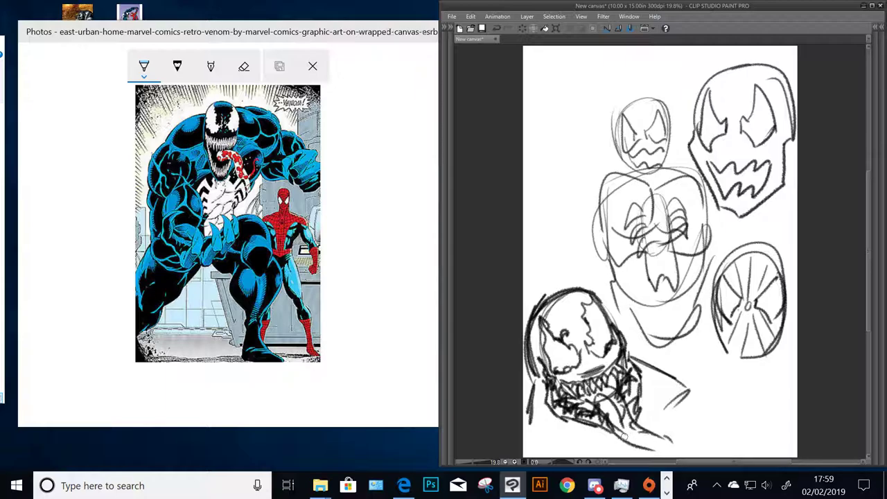
# Shade the lower-left head's forehead, face, jaw and neck with dense dark hatching around the eyes and teeth
pyautogui.moveTo(624, 437); pyautogui.dragTo(642, 443)
pyautogui.moveTo(605, 407); pyautogui.dragTo(614, 427)
pyautogui.moveTo(601, 364)
pyautogui.mouseDown()
pyautogui.moveTo(578, 353)
pyautogui.moveTo(549, 291)
pyautogui.moveTo(585, 328)
pyautogui.mouseUp()
pyautogui.moveTo(576, 298)
pyautogui.mouseDown()
pyautogui.moveTo(531, 366)
pyautogui.moveTo(535, 414)
pyautogui.moveTo(565, 435)
pyautogui.mouseUp()
pyautogui.moveTo(554, 407); pyautogui.dragTo(601, 436)
pyautogui.moveTo(632, 378); pyautogui.dragTo(633, 415)
pyautogui.moveTo(557, 420); pyautogui.dragTo(619, 448)
# Hatch the shoulder beside the lower-left head and extend its outline outward with a few dark arm strokes
pyautogui.moveTo(654, 385); pyautogui.dragTo(643, 420)
pyautogui.moveTo(672, 397); pyautogui.dragTo(653, 424)
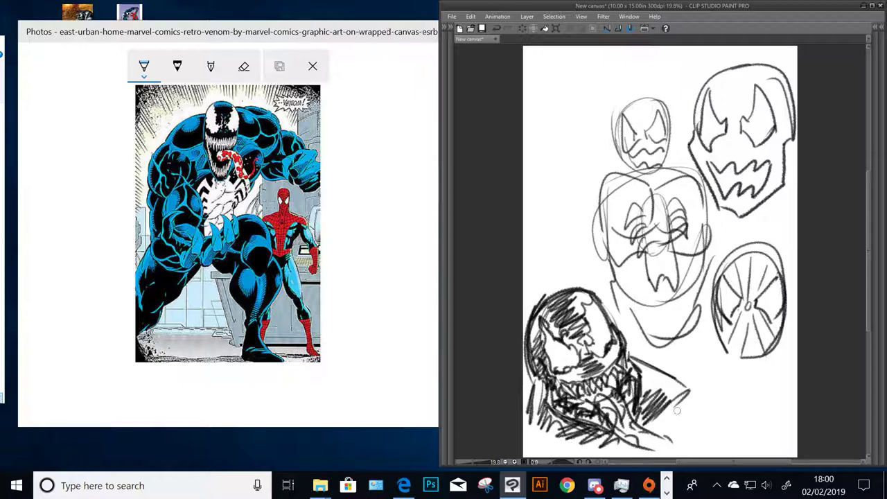
pyautogui.moveTo(691, 398)
pyautogui.mouseDown()
pyautogui.moveTo(667, 420)
pyautogui.moveTo(688, 419)
pyautogui.mouseUp()
pyautogui.moveTo(712, 409)
pyautogui.mouseDown()
pyautogui.moveTo(667, 425)
pyautogui.moveTo(678, 420)
pyautogui.mouseUp()
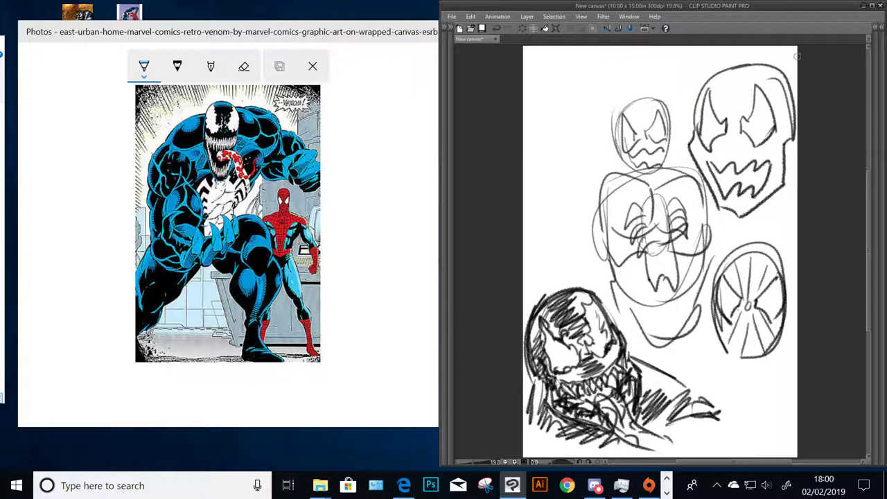
# With the drawing window maximized, hide Layer 6 and add a new blank layer above it
pyautogui.click(872, 6)
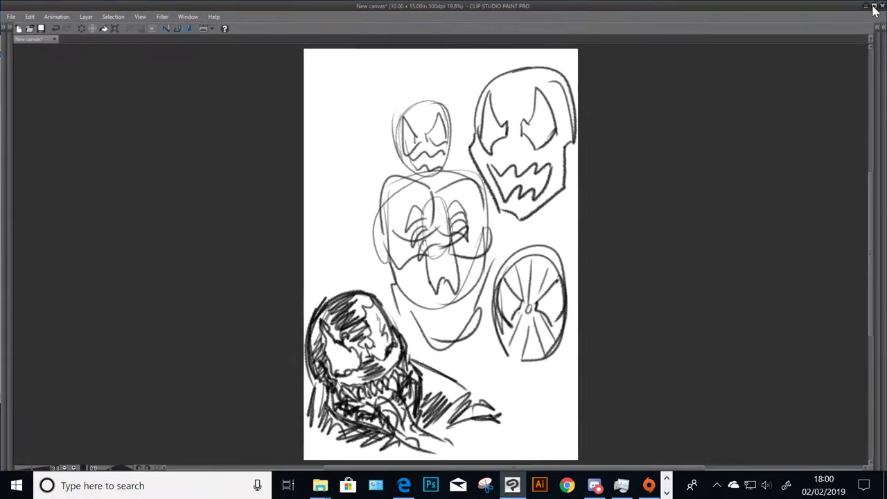
pyautogui.press('Tab')
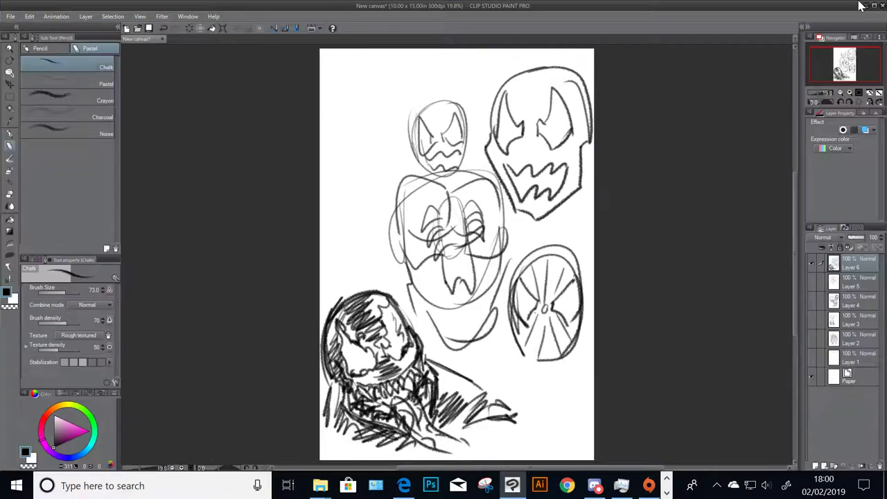
pyautogui.click(813, 266)
pyautogui.click(818, 466)
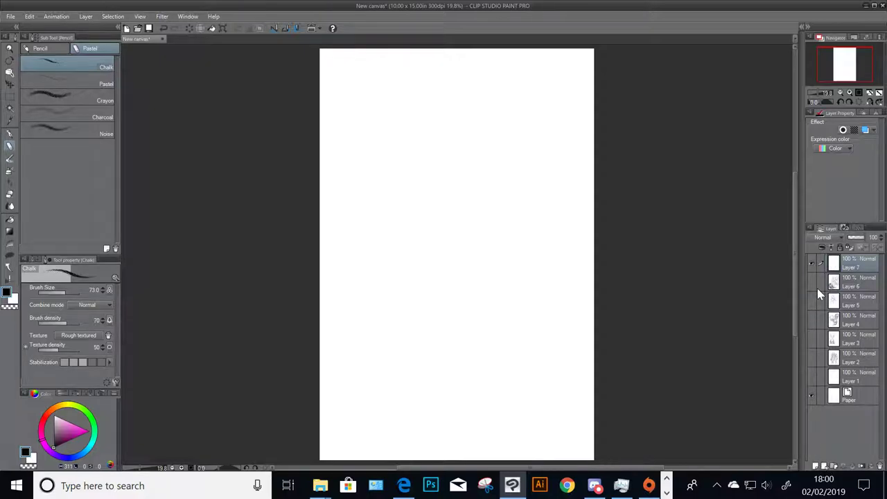
# Sketch the oval outline of a new head with a narrowing jaw near the page's upper-left corner
pyautogui.scroll(2, 844, 70)
pyautogui.moveTo(844, 70); pyautogui.dragTo(842, 61)
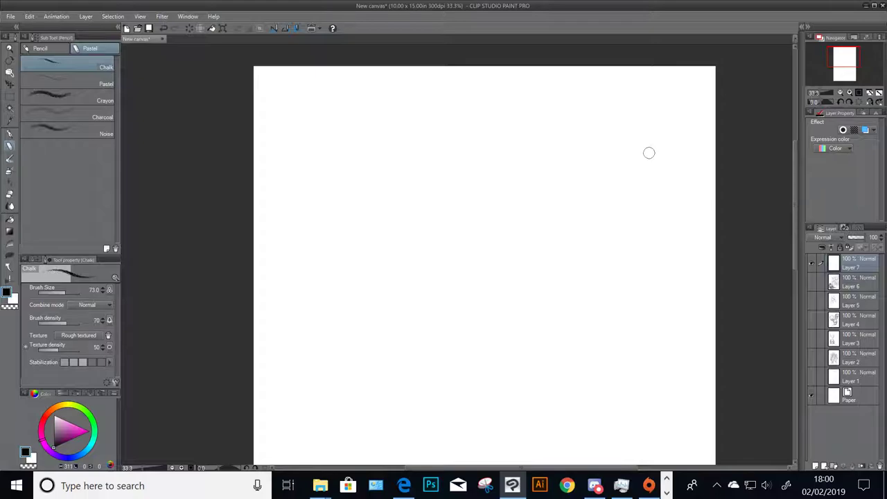
pyautogui.moveTo(835, 60); pyautogui.dragTo(835, 60)
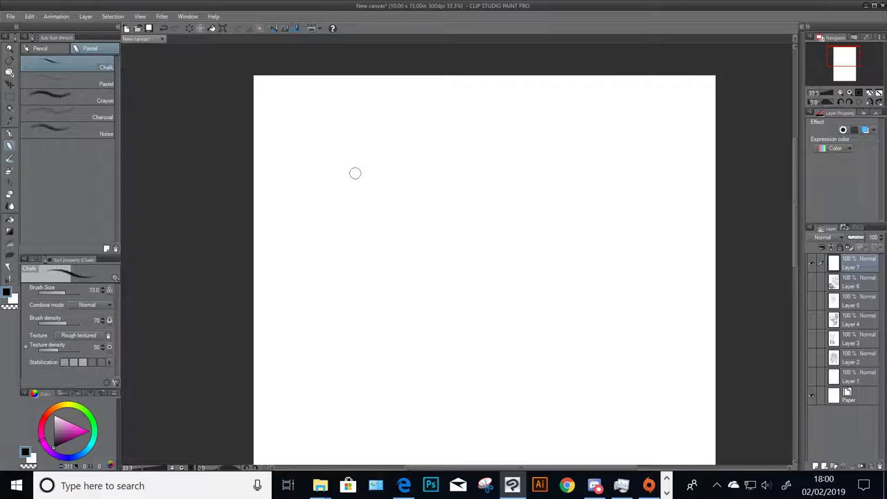
pyautogui.moveTo(314, 160)
pyautogui.mouseDown()
pyautogui.moveTo(324, 223)
pyautogui.moveTo(319, 143)
pyautogui.moveTo(354, 103)
pyautogui.moveTo(395, 104)
pyautogui.moveTo(423, 149)
pyautogui.moveTo(419, 236)
pyautogui.mouseUp()
pyautogui.moveTo(320, 219)
pyautogui.mouseDown()
pyautogui.moveTo(343, 251)
pyautogui.moveTo(384, 263)
pyautogui.mouseUp()
pyautogui.moveTo(418, 193); pyautogui.dragTo(394, 268)
# Add crossed centre guidelines to the new head and draw its pointed eyes, nose marks and row of sharp teeth
pyautogui.moveTo(374, 90); pyautogui.dragTo(376, 281)
pyautogui.moveTo(307, 185); pyautogui.dragTo(489, 194)
pyautogui.moveTo(362, 182)
pyautogui.mouseDown()
pyautogui.moveTo(338, 135)
pyautogui.moveTo(320, 161)
pyautogui.moveTo(333, 202)
pyautogui.moveTo(414, 154)
pyautogui.moveTo(412, 125)
pyautogui.moveTo(415, 178)
pyautogui.moveTo(393, 172)
pyautogui.moveTo(406, 203)
pyautogui.mouseUp()
pyautogui.moveTo(337, 212)
pyautogui.mouseDown()
pyautogui.moveTo(378, 205)
pyautogui.moveTo(367, 207)
pyautogui.moveTo(409, 215)
pyautogui.moveTo(381, 206)
pyautogui.moveTo(390, 220)
pyautogui.moveTo(383, 225)
pyautogui.moveTo(347, 222)
pyautogui.moveTo(345, 212)
pyautogui.moveTo(390, 210)
pyautogui.mouseUp()
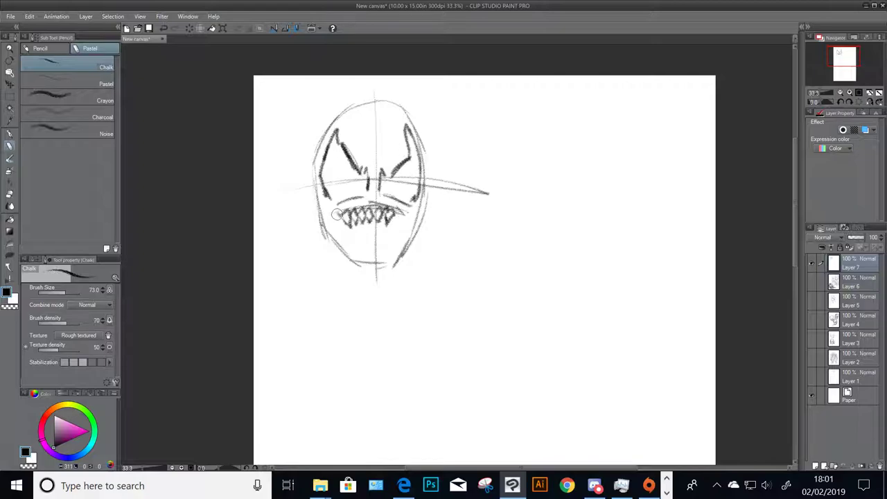
# Darken the mouth corners of the new head, draw the row of lower teeth and shade inside the open mouth
pyautogui.moveTo(339, 211)
pyautogui.mouseDown()
pyautogui.moveTo(318, 201)
pyautogui.moveTo(334, 223)
pyautogui.moveTo(399, 216)
pyautogui.moveTo(425, 192)
pyautogui.moveTo(405, 217)
pyautogui.moveTo(427, 203)
pyautogui.mouseUp()
pyautogui.moveTo(352, 248)
pyautogui.mouseDown()
pyautogui.moveTo(354, 270)
pyautogui.moveTo(396, 264)
pyautogui.moveTo(395, 250)
pyautogui.moveTo(398, 269)
pyautogui.moveTo(349, 262)
pyautogui.moveTo(345, 242)
pyautogui.moveTo(337, 257)
pyautogui.moveTo(327, 236)
pyautogui.moveTo(323, 244)
pyautogui.moveTo(328, 225)
pyautogui.mouseUp()
pyautogui.moveTo(401, 241)
pyautogui.mouseDown()
pyautogui.moveTo(400, 262)
pyautogui.moveTo(367, 267)
pyautogui.moveTo(386, 272)
pyautogui.moveTo(424, 208)
pyautogui.mouseUp()
pyautogui.moveTo(349, 236)
pyautogui.mouseDown()
pyautogui.moveTo(340, 219)
pyautogui.moveTo(343, 239)
pyautogui.moveTo(363, 227)
pyautogui.moveTo(353, 221)
pyautogui.moveTo(360, 232)
pyautogui.moveTo(382, 220)
pyautogui.moveTo(406, 225)
pyautogui.mouseUp()
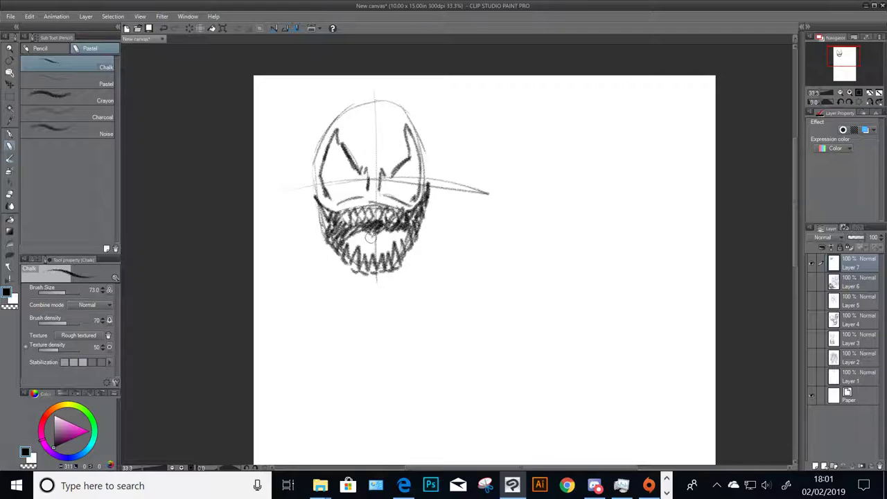
# Sketch the tongue curling out of the open mouth and down over the lower teeth
pyautogui.moveTo(344, 239); pyautogui.dragTo(413, 296)
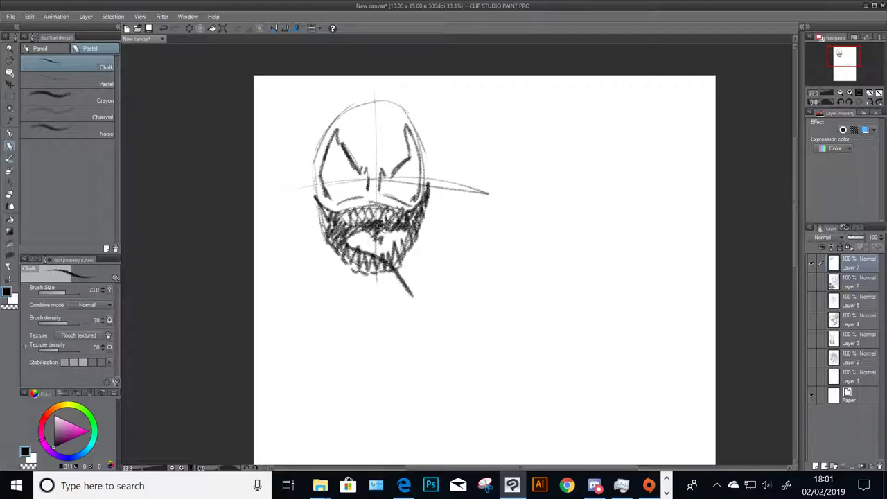
pyautogui.moveTo(388, 228); pyautogui.dragTo(434, 287)
pyautogui.moveTo(417, 248); pyautogui.dragTo(442, 292)
pyautogui.moveTo(375, 236); pyautogui.dragTo(391, 249)
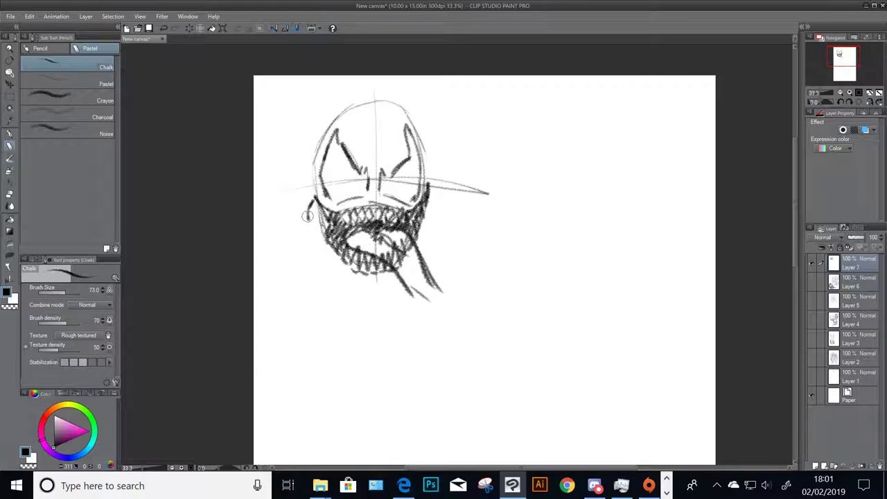
# Outline the jaw and chin around the open mouth with dark strokes on both sides
pyautogui.moveTo(306, 215)
pyautogui.mouseDown()
pyautogui.moveTo(326, 263)
pyautogui.moveTo(365, 292)
pyautogui.mouseUp()
pyautogui.moveTo(439, 219); pyautogui.dragTo(422, 254)
pyautogui.moveTo(387, 291); pyautogui.dragTo(407, 289)
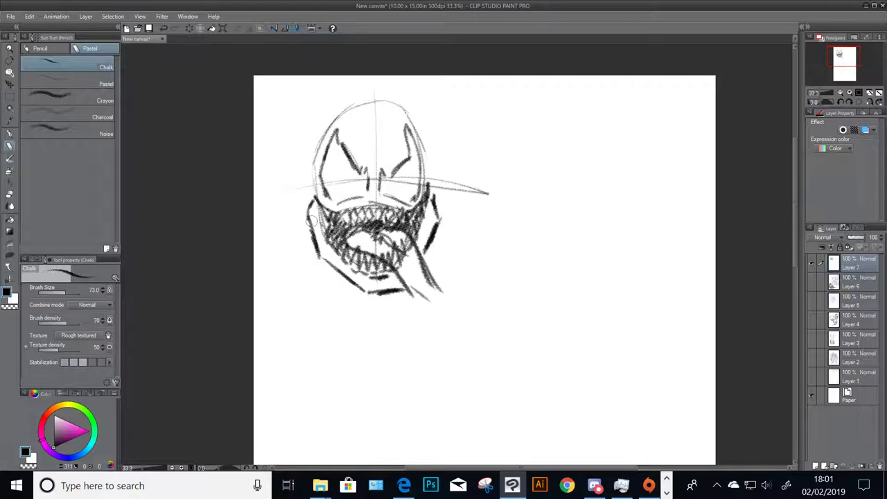
pyautogui.moveTo(305, 179)
pyautogui.mouseDown()
pyautogui.moveTo(312, 204)
pyautogui.moveTo(301, 168)
pyautogui.mouseUp()
pyautogui.moveTo(326, 206)
pyautogui.mouseDown()
pyautogui.moveTo(316, 223)
pyautogui.moveTo(339, 256)
pyautogui.mouseUp()
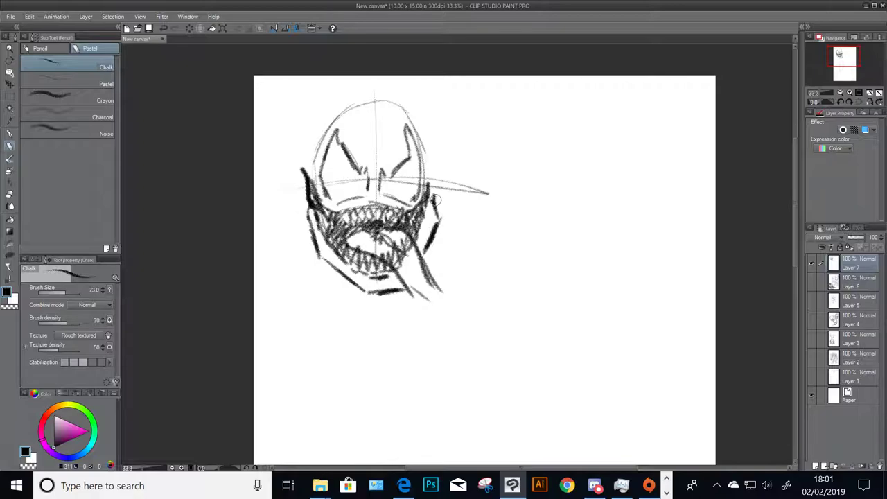
# Draw a heavier skull contour around the oval guide and join it to the sides of the jaw
pyautogui.moveTo(355, 203); pyautogui.dragTo(383, 196)
pyautogui.moveTo(309, 166)
pyautogui.mouseDown()
pyautogui.moveTo(305, 144)
pyautogui.moveTo(326, 105)
pyautogui.mouseUp()
pyautogui.moveTo(309, 137)
pyautogui.mouseDown()
pyautogui.moveTo(331, 106)
pyautogui.moveTo(418, 106)
pyautogui.moveTo(434, 158)
pyautogui.moveTo(432, 212)
pyautogui.mouseUp()
pyautogui.moveTo(302, 193); pyautogui.dragTo(318, 257)
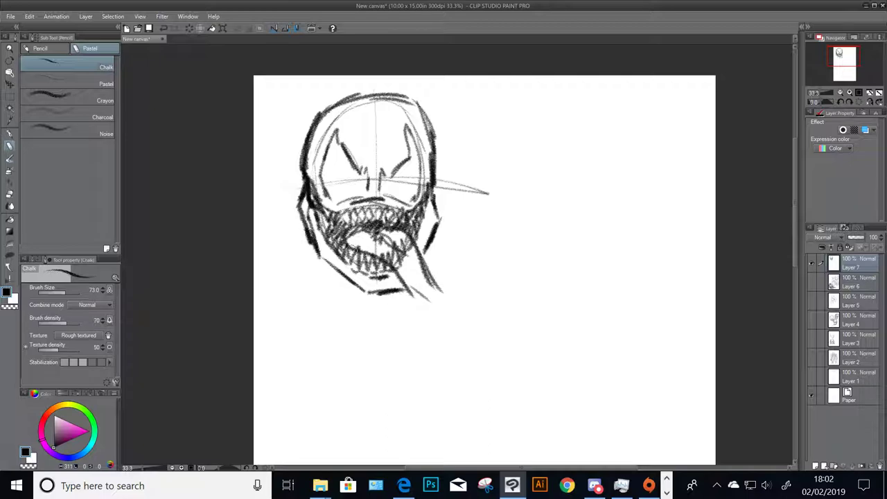
pyautogui.moveTo(435, 163); pyautogui.dragTo(431, 246)
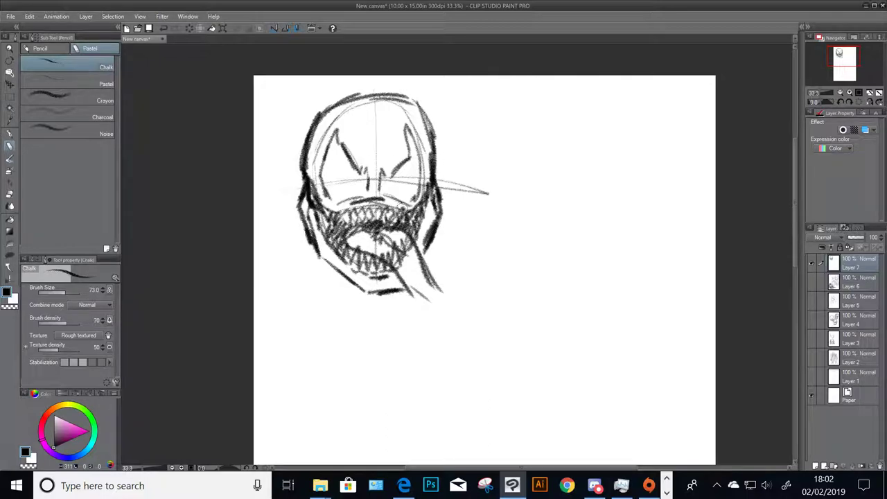
# Thicken the curved upper lip line above the teeth and run it up into both cheeks
pyautogui.moveTo(410, 203); pyautogui.dragTo(316, 202)
pyautogui.moveTo(320, 196); pyautogui.dragTo(309, 182)
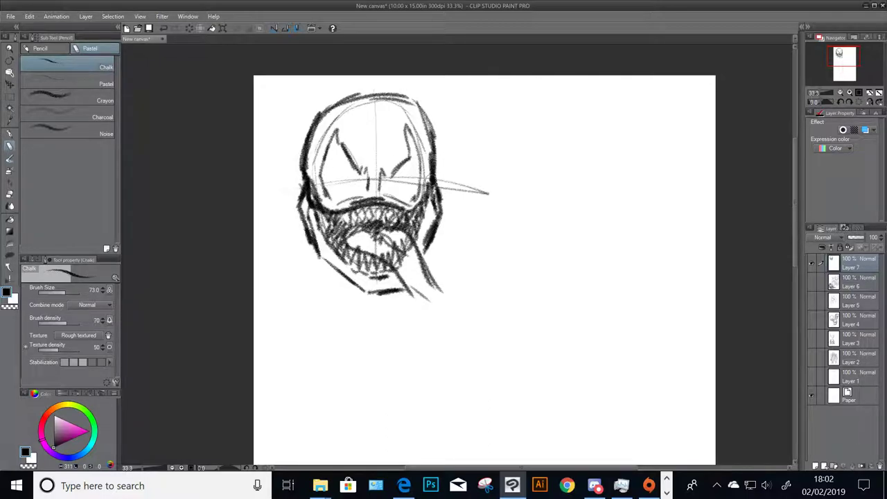
pyautogui.moveTo(427, 144)
pyautogui.mouseDown()
pyautogui.moveTo(436, 167)
pyautogui.moveTo(417, 208)
pyautogui.mouseUp()
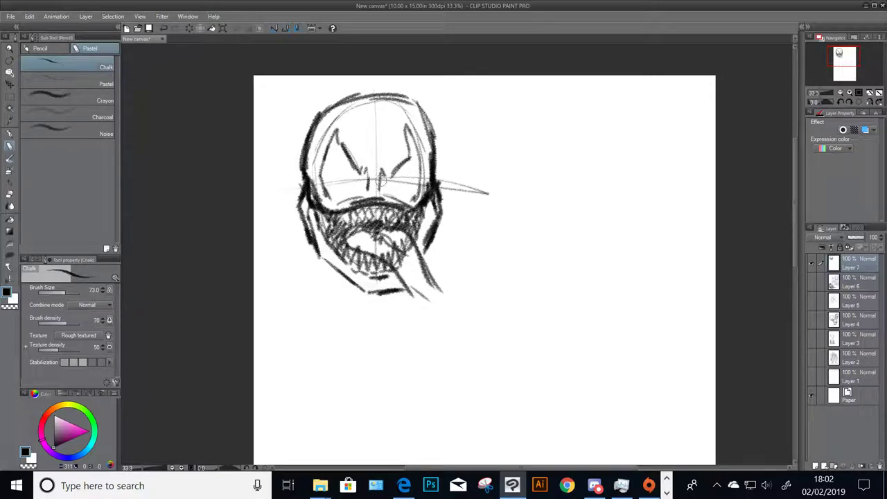
# Touch up the mouth corner with transparent colour, return to black and fill the forehead and nose area between the eyes
pyautogui.click(33, 466)
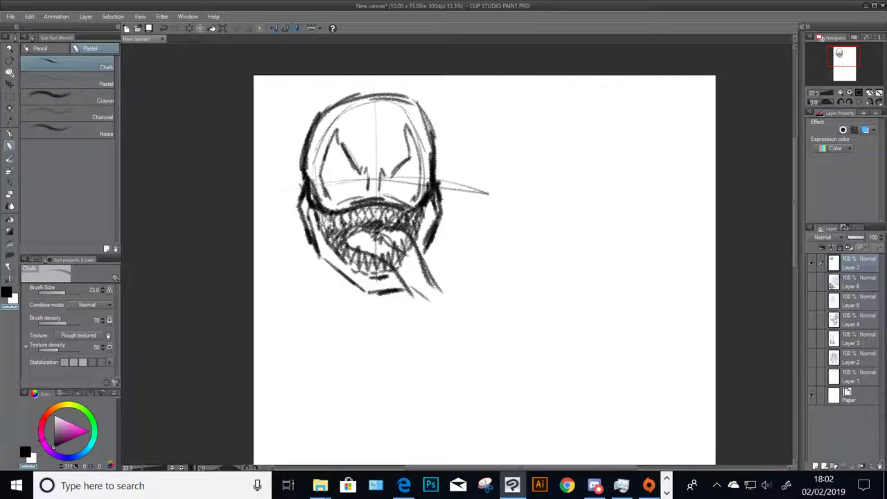
pyautogui.moveTo(323, 215); pyautogui.dragTo(333, 236)
pyautogui.click(29, 452)
pyautogui.moveTo(316, 203); pyautogui.dragTo(328, 232)
pyautogui.moveTo(370, 174)
pyautogui.mouseDown()
pyautogui.moveTo(339, 204)
pyautogui.moveTo(315, 185)
pyautogui.moveTo(323, 187)
pyautogui.moveTo(315, 165)
pyautogui.moveTo(322, 133)
pyautogui.moveTo(359, 110)
pyautogui.moveTo(343, 118)
pyautogui.moveTo(390, 107)
pyautogui.moveTo(344, 123)
pyautogui.moveTo(354, 117)
pyautogui.moveTo(346, 135)
pyautogui.moveTo(378, 133)
pyautogui.moveTo(361, 161)
pyautogui.moveTo(390, 147)
pyautogui.moveTo(395, 129)
pyautogui.moveTo(385, 153)
pyautogui.moveTo(390, 113)
pyautogui.moveTo(311, 118)
pyautogui.moveTo(354, 91)
pyautogui.moveTo(368, 124)
pyautogui.mouseUp()
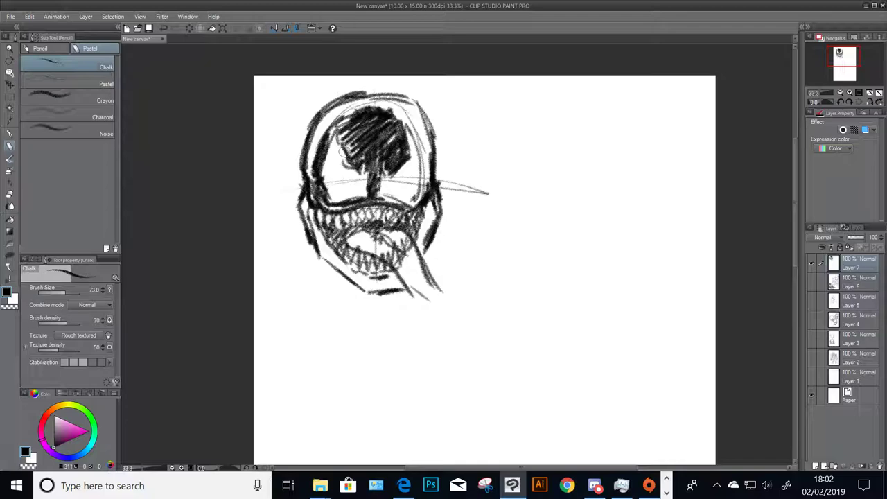
# Add small dark, rounded blobs along the edges of both eyes to make their outlines irregular
pyautogui.moveTo(340, 150); pyautogui.dragTo(346, 162)
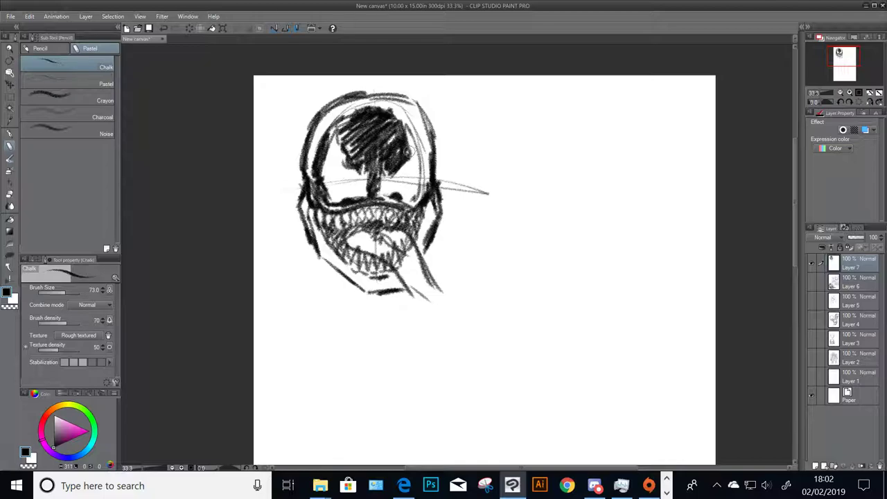
pyautogui.moveTo(409, 153)
pyautogui.mouseDown()
pyautogui.moveTo(406, 146)
pyautogui.moveTo(421, 169)
pyautogui.mouseUp()
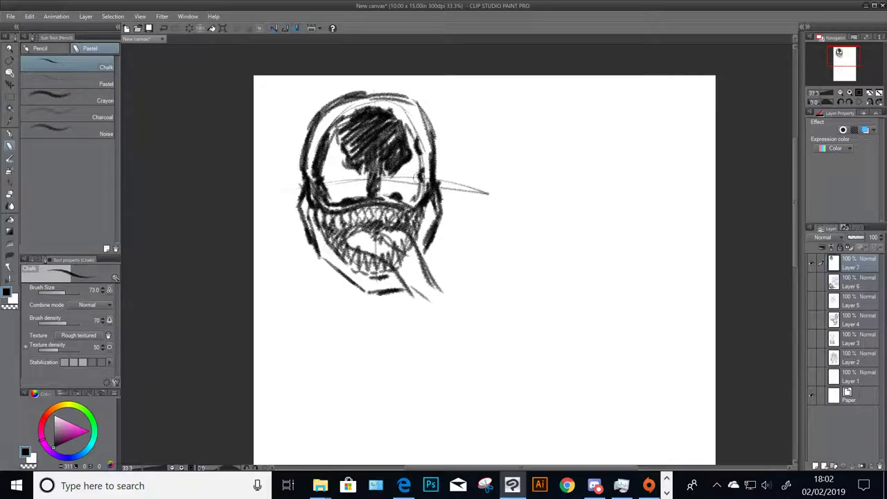
pyautogui.moveTo(324, 168); pyautogui.dragTo(332, 149)
pyautogui.moveTo(385, 111); pyautogui.dragTo(405, 124)
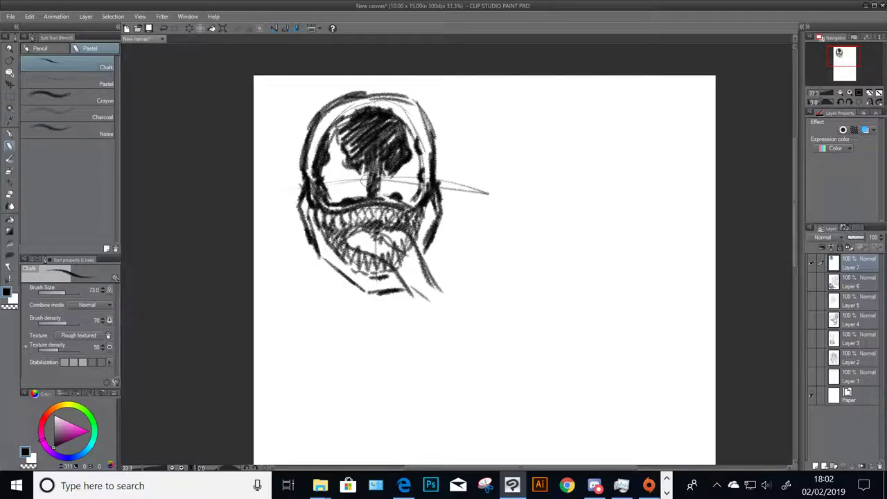
# Reinforce the skull outline with bold strokes and add light hatching inside the eyes and along the jaw
pyautogui.moveTo(411, 121)
pyautogui.mouseDown()
pyautogui.moveTo(369, 90)
pyautogui.moveTo(350, 92)
pyautogui.moveTo(408, 95)
pyautogui.moveTo(418, 111)
pyautogui.moveTo(406, 90)
pyautogui.moveTo(439, 148)
pyautogui.moveTo(370, 84)
pyautogui.moveTo(305, 157)
pyautogui.mouseUp()
pyautogui.moveTo(367, 104)
pyautogui.mouseDown()
pyautogui.moveTo(322, 126)
pyautogui.moveTo(310, 163)
pyautogui.mouseUp()
pyautogui.moveTo(406, 107)
pyautogui.mouseDown()
pyautogui.moveTo(394, 111)
pyautogui.moveTo(409, 118)
pyautogui.mouseUp()
pyautogui.moveTo(333, 165); pyautogui.dragTo(340, 193)
pyautogui.moveTo(409, 168); pyautogui.dragTo(413, 185)
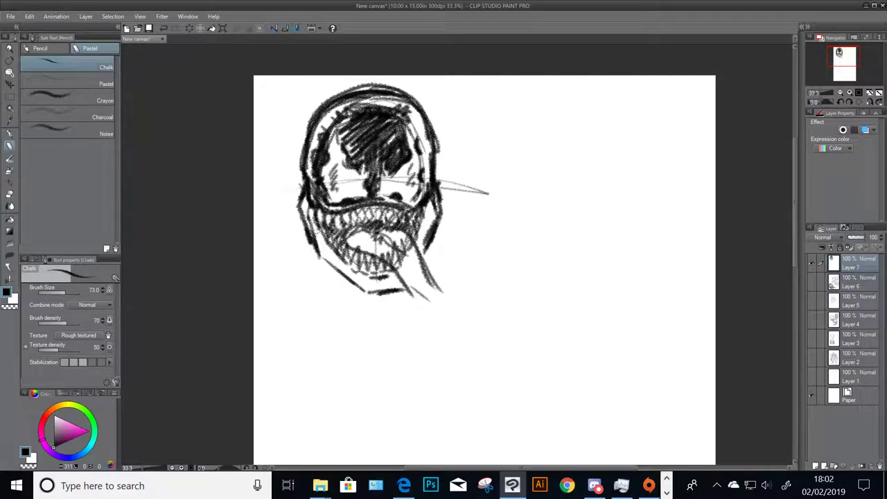
pyautogui.moveTo(313, 225)
pyautogui.mouseDown()
pyautogui.moveTo(331, 264)
pyautogui.moveTo(362, 284)
pyautogui.moveTo(386, 280)
pyautogui.moveTo(374, 289)
pyautogui.mouseUp()
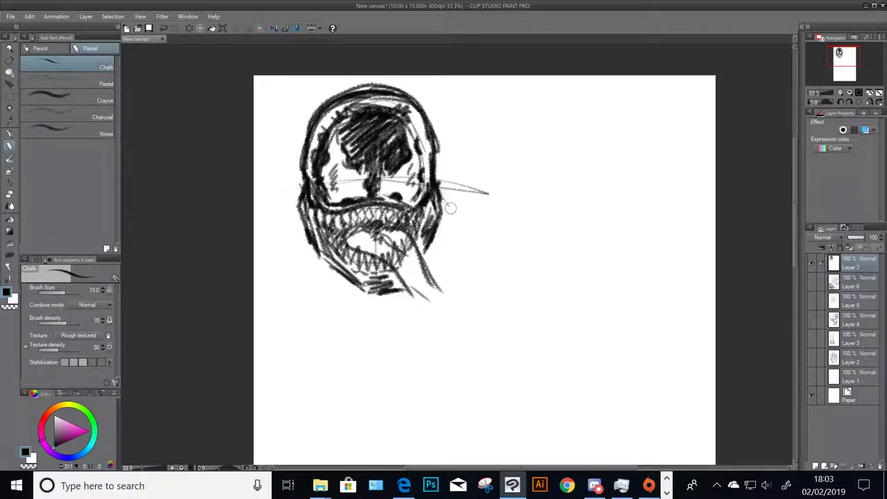
# Draw the sloping trapezius lines from both sides of the head toward the shoulders
pyautogui.moveTo(443, 197)
pyautogui.mouseDown()
pyautogui.moveTo(477, 233)
pyautogui.moveTo(471, 246)
pyautogui.mouseUp()
pyautogui.moveTo(299, 197); pyautogui.dragTo(255, 243)
pyautogui.moveTo(441, 197)
pyautogui.mouseDown()
pyautogui.moveTo(496, 242)
pyautogui.moveTo(530, 253)
pyautogui.mouseUp()
pyautogui.moveTo(478, 205); pyautogui.dragTo(504, 234)
pyautogui.moveTo(303, 185); pyautogui.dragTo(254, 233)
pyautogui.moveTo(305, 188); pyautogui.dragTo(254, 242)
# Sketch the neck below the jaw and hatch its shadows on both sides
pyautogui.moveTo(312, 244)
pyautogui.mouseDown()
pyautogui.moveTo(326, 309)
pyautogui.moveTo(346, 338)
pyautogui.mouseUp()
pyautogui.moveTo(316, 272)
pyautogui.mouseDown()
pyautogui.moveTo(357, 330)
pyautogui.moveTo(366, 327)
pyautogui.moveTo(350, 297)
pyautogui.moveTo(367, 323)
pyautogui.moveTo(383, 326)
pyautogui.moveTo(403, 309)
pyautogui.mouseUp()
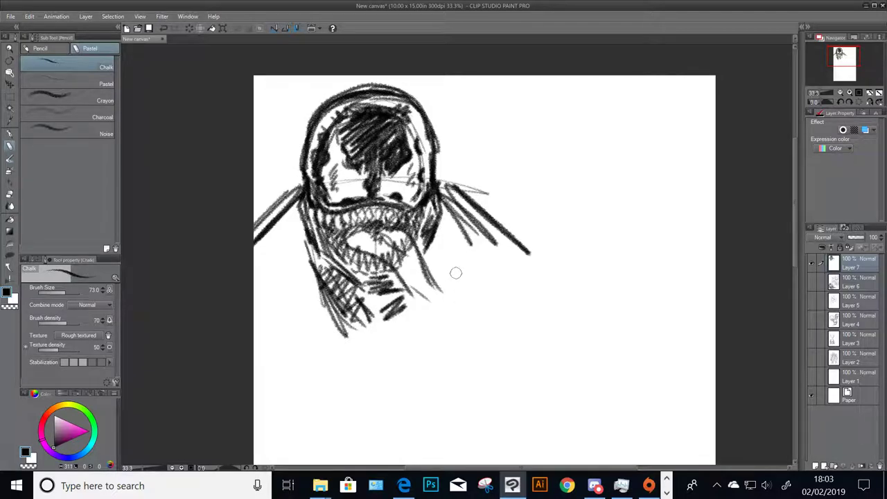
pyautogui.moveTo(452, 212); pyautogui.dragTo(431, 253)
# Lengthen the tongue into a long S-curve hanging over the chest and ending in a pointed tip
pyautogui.moveTo(467, 229)
pyautogui.mouseDown()
pyautogui.moveTo(440, 270)
pyautogui.moveTo(471, 377)
pyautogui.moveTo(505, 385)
pyautogui.mouseUp()
pyautogui.moveTo(415, 276)
pyautogui.mouseDown()
pyautogui.moveTo(424, 374)
pyautogui.moveTo(488, 387)
pyautogui.mouseUp()
pyautogui.moveTo(397, 251); pyautogui.dragTo(443, 385)
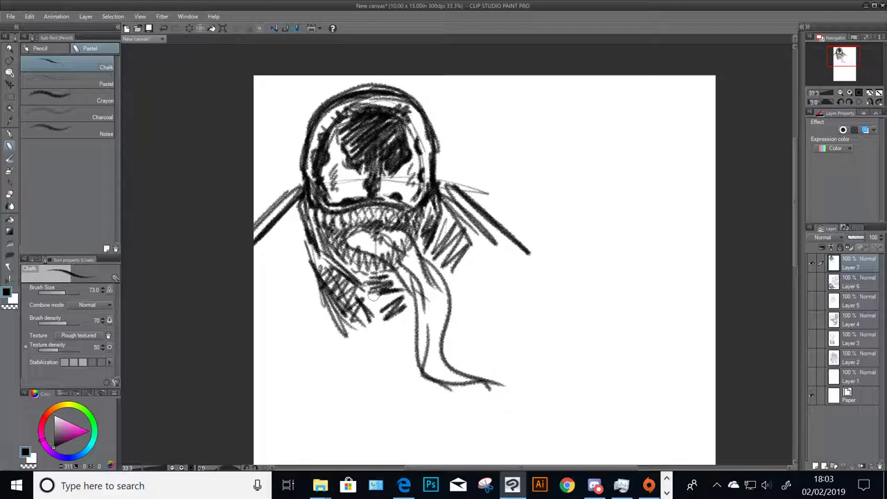
# Fill the hollows around the neck with dark hatching and draw both collarbones with heavy strokes
pyautogui.moveTo(373, 293)
pyautogui.mouseDown()
pyautogui.moveTo(392, 299)
pyautogui.moveTo(331, 266)
pyautogui.moveTo(312, 302)
pyautogui.mouseUp()
pyautogui.moveTo(302, 263)
pyautogui.mouseDown()
pyautogui.moveTo(263, 297)
pyautogui.moveTo(270, 326)
pyautogui.moveTo(331, 299)
pyautogui.moveTo(332, 337)
pyautogui.moveTo(263, 321)
pyautogui.moveTo(305, 258)
pyautogui.moveTo(328, 324)
pyautogui.moveTo(374, 351)
pyautogui.moveTo(387, 316)
pyautogui.moveTo(390, 347)
pyautogui.moveTo(403, 327)
pyautogui.mouseUp()
pyautogui.moveTo(451, 312); pyautogui.dragTo(504, 286)
pyautogui.moveTo(440, 244)
pyautogui.mouseDown()
pyautogui.moveTo(460, 225)
pyautogui.moveTo(463, 269)
pyautogui.moveTo(491, 270)
pyautogui.mouseUp()
pyautogui.moveTo(458, 328)
pyautogui.mouseDown()
pyautogui.moveTo(523, 285)
pyautogui.moveTo(530, 295)
pyautogui.mouseUp()
pyautogui.moveTo(345, 348)
pyautogui.mouseDown()
pyautogui.moveTo(255, 334)
pyautogui.moveTo(320, 346)
pyautogui.mouseUp()
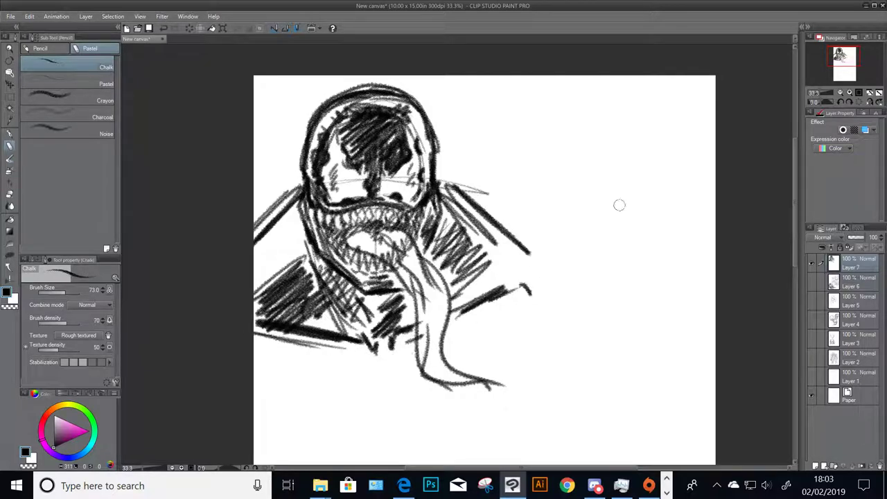
# Outline the two large chest muscles below the collarbones, divided by a vertical line down the breastbone
pyautogui.moveTo(844, 55); pyautogui.dragTo(843, 61)
pyautogui.moveTo(387, 245); pyautogui.dragTo(398, 287)
pyautogui.moveTo(374, 229); pyautogui.dragTo(393, 315)
pyautogui.moveTo(392, 270)
pyautogui.mouseDown()
pyautogui.moveTo(388, 339)
pyautogui.moveTo(366, 352)
pyautogui.moveTo(307, 356)
pyautogui.moveTo(265, 341)
pyautogui.mouseUp()
pyautogui.moveTo(390, 248); pyautogui.dragTo(417, 226)
pyautogui.moveTo(470, 199); pyautogui.dragTo(528, 181)
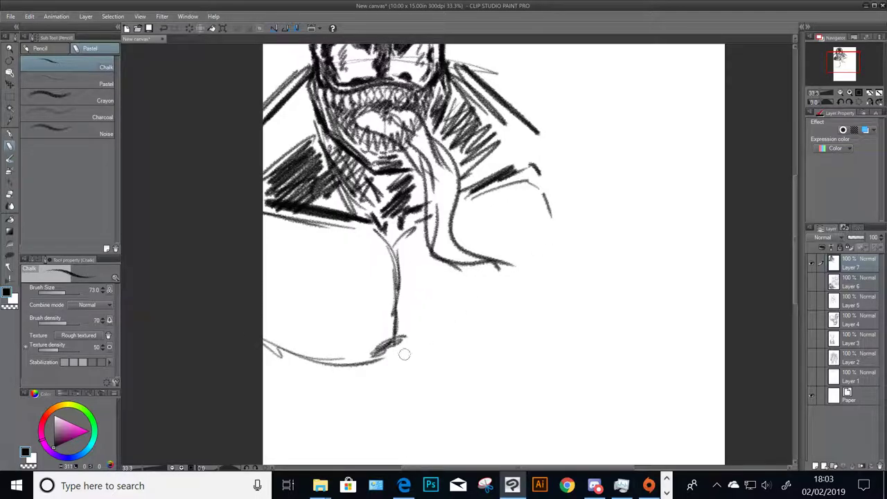
pyautogui.moveTo(392, 339); pyautogui.dragTo(452, 355)
pyautogui.moveTo(543, 189)
pyautogui.mouseDown()
pyautogui.moveTo(559, 234)
pyautogui.moveTo(551, 305)
pyautogui.mouseUp()
pyautogui.moveTo(398, 333)
pyautogui.mouseDown()
pyautogui.moveTo(455, 349)
pyautogui.moveTo(559, 220)
pyautogui.moveTo(558, 280)
pyautogui.mouseUp()
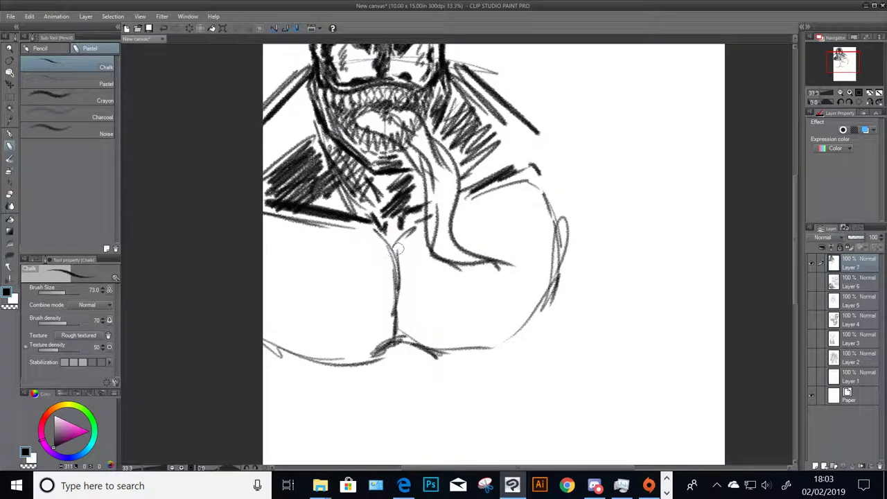
# Start the chest's spider emblem with an angular head and upper body at the top of the breastbone
pyautogui.moveTo(386, 257)
pyautogui.mouseDown()
pyautogui.moveTo(421, 265)
pyautogui.moveTo(369, 274)
pyautogui.mouseUp()
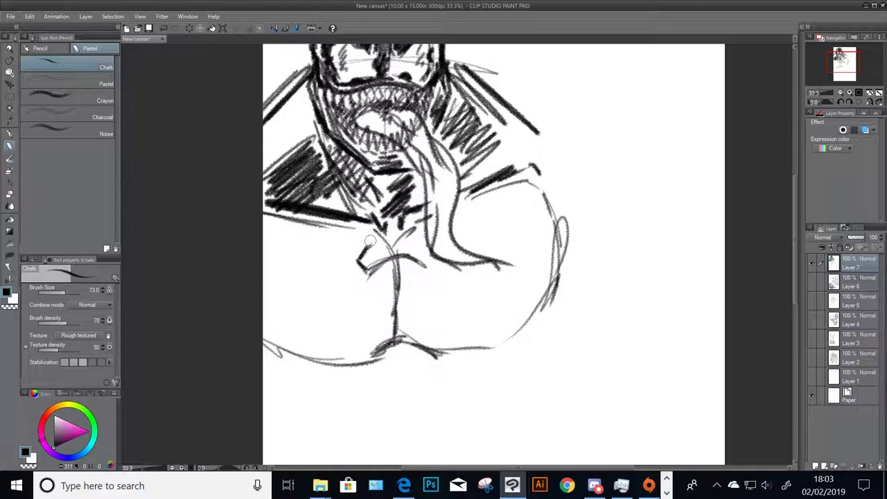
pyautogui.moveTo(360, 237); pyautogui.dragTo(344, 270)
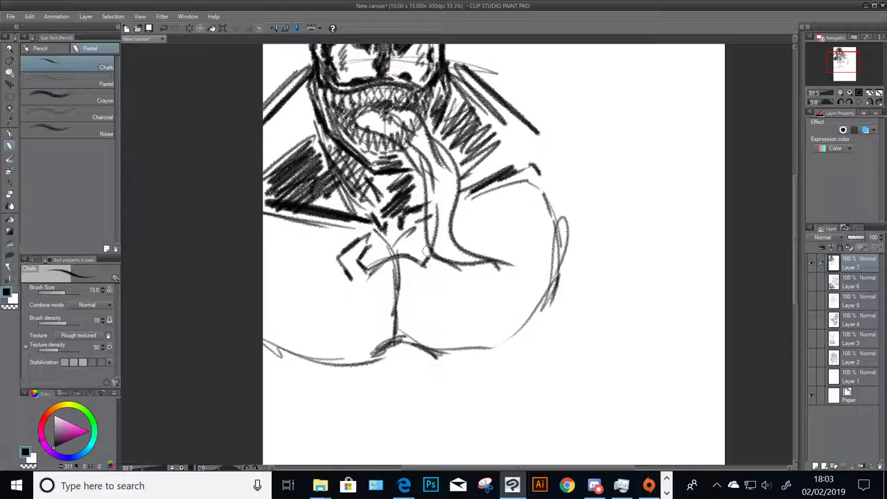
pyautogui.moveTo(426, 251)
pyautogui.mouseDown()
pyautogui.moveTo(405, 228)
pyautogui.moveTo(446, 270)
pyautogui.mouseUp()
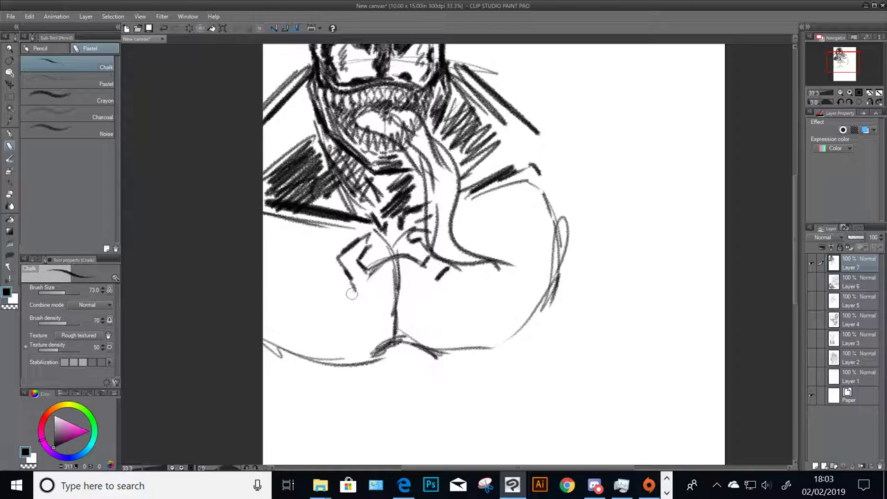
# Draw the spider emblem's body side and its upper bent legs across both chest muscles
pyautogui.moveTo(353, 294)
pyautogui.mouseDown()
pyautogui.moveTo(354, 315)
pyautogui.moveTo(298, 278)
pyautogui.moveTo(268, 302)
pyautogui.mouseUp()
pyautogui.moveTo(427, 294); pyautogui.dragTo(427, 312)
pyautogui.moveTo(434, 311)
pyautogui.mouseDown()
pyautogui.moveTo(487, 280)
pyautogui.moveTo(535, 309)
pyautogui.mouseUp()
pyautogui.moveTo(447, 327); pyautogui.dragTo(521, 331)
pyautogui.moveTo(455, 346); pyautogui.dragTo(517, 352)
pyautogui.moveTo(346, 333); pyautogui.dragTo(267, 338)
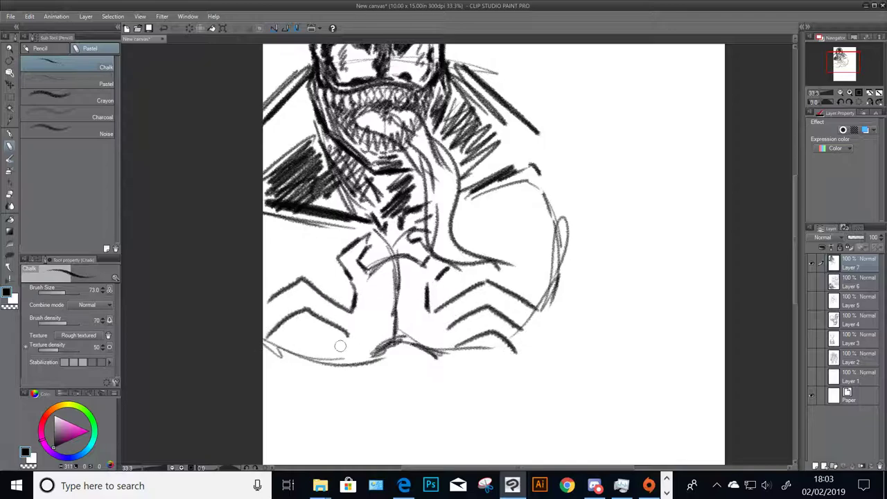
# Complete the emblem's lowest bent legs and sketch the outer rib-cage curves beneath the chest
pyautogui.moveTo(345, 353)
pyautogui.mouseDown()
pyautogui.moveTo(275, 360)
pyautogui.moveTo(263, 370)
pyautogui.moveTo(315, 402)
pyautogui.mouseUp()
pyautogui.moveTo(560, 304); pyautogui.dragTo(534, 355)
pyautogui.moveTo(466, 388); pyautogui.dragTo(536, 355)
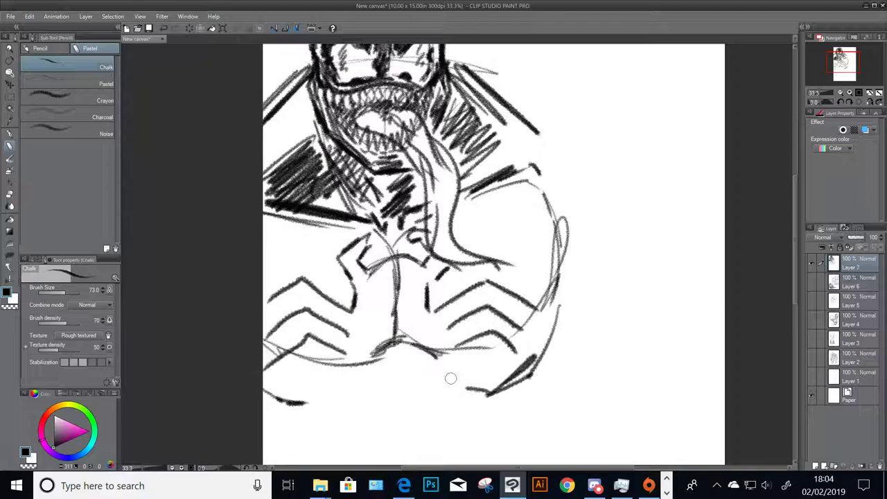
pyautogui.moveTo(449, 377); pyautogui.dragTo(513, 383)
pyautogui.moveTo(347, 378)
pyautogui.mouseDown()
pyautogui.moveTo(317, 357)
pyautogui.moveTo(285, 396)
pyautogui.mouseUp()
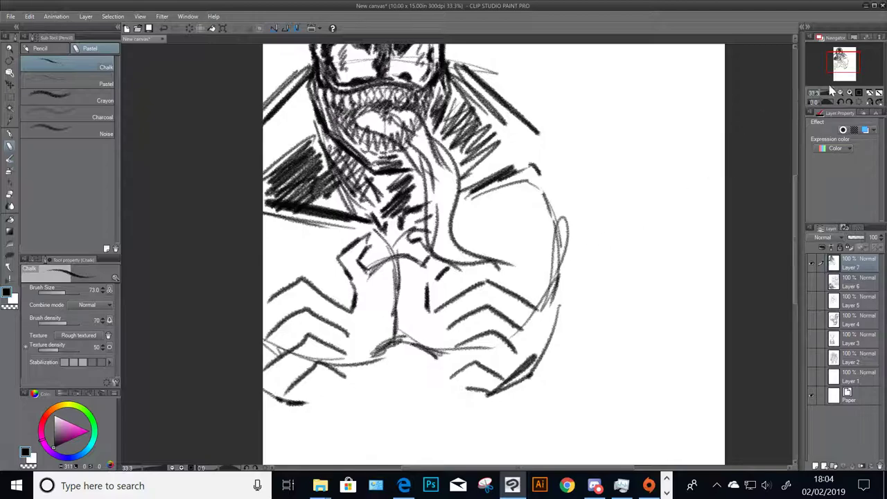
# Extend the emblem's body down the abdomen with two long side lines ending in a pair of points joined by an arch
pyautogui.moveTo(828, 58); pyautogui.dragTo(828, 64)
pyautogui.moveTo(303, 242); pyautogui.dragTo(311, 376)
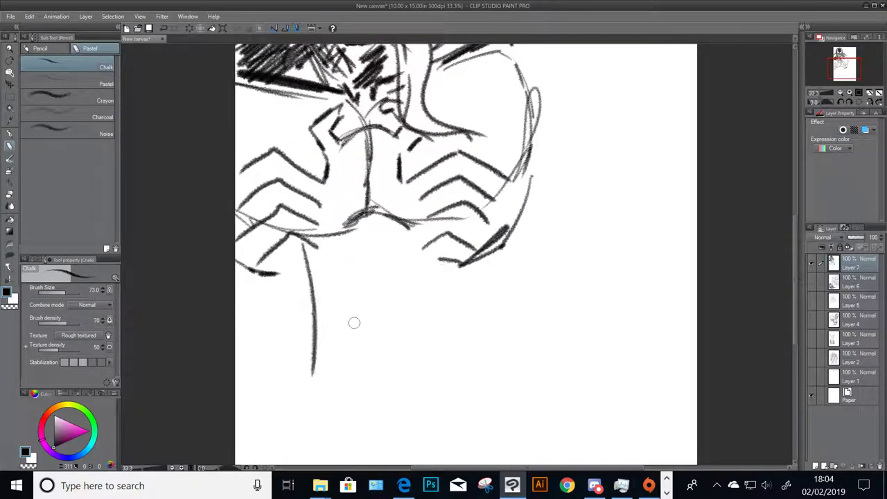
pyautogui.moveTo(368, 247); pyautogui.dragTo(370, 271)
pyautogui.moveTo(310, 258); pyautogui.dragTo(326, 364)
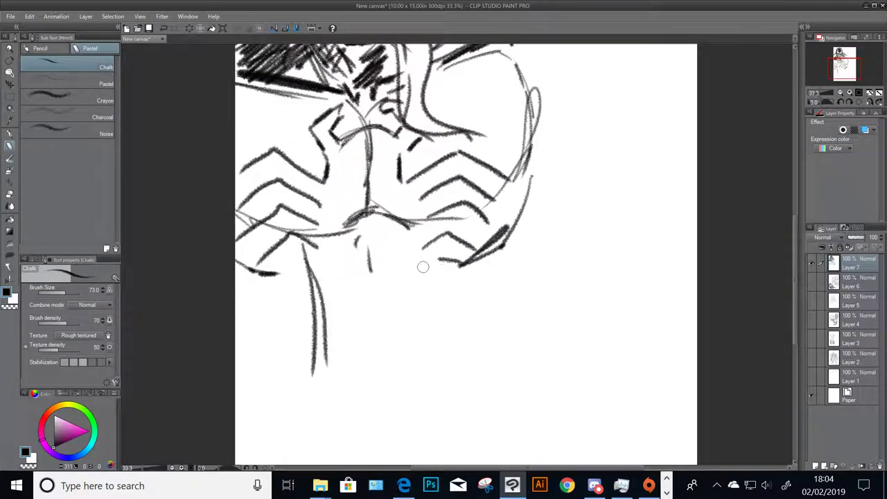
pyautogui.moveTo(420, 243); pyautogui.dragTo(420, 353)
pyautogui.moveTo(306, 254)
pyautogui.mouseDown()
pyautogui.moveTo(315, 391)
pyautogui.moveTo(324, 404)
pyautogui.mouseUp()
pyautogui.moveTo(351, 374)
pyautogui.mouseDown()
pyautogui.moveTo(334, 398)
pyautogui.moveTo(397, 385)
pyautogui.mouseUp()
pyautogui.moveTo(424, 265); pyautogui.dragTo(415, 379)
pyautogui.moveTo(365, 360); pyautogui.dragTo(407, 406)
pyautogui.moveTo(428, 335); pyautogui.dragTo(405, 406)
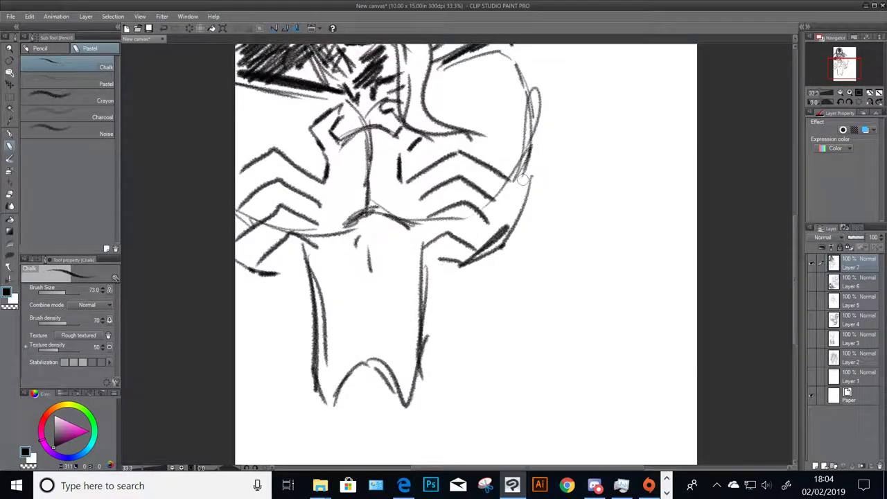
# Darken the outer and lower contour of the chest muscle on the tongue's side and the rib line below it
pyautogui.moveTo(846, 62); pyautogui.dragTo(844, 64)
pyautogui.moveTo(522, 142)
pyautogui.mouseDown()
pyautogui.moveTo(545, 228)
pyautogui.moveTo(530, 272)
pyautogui.mouseUp()
pyautogui.moveTo(380, 283)
pyautogui.mouseDown()
pyautogui.moveTo(437, 305)
pyautogui.moveTo(529, 262)
pyautogui.mouseUp()
pyautogui.moveTo(477, 297); pyautogui.dragTo(533, 251)
# Sketch the large rounded shoulder muscle beside the chest and build up its outer contour and underside with dark strokes
pyautogui.moveTo(844, 64); pyautogui.dragTo(851, 60)
pyautogui.moveTo(356, 140); pyautogui.dragTo(444, 194)
pyautogui.moveTo(388, 143); pyautogui.dragTo(462, 216)
pyautogui.moveTo(458, 210); pyautogui.dragTo(476, 276)
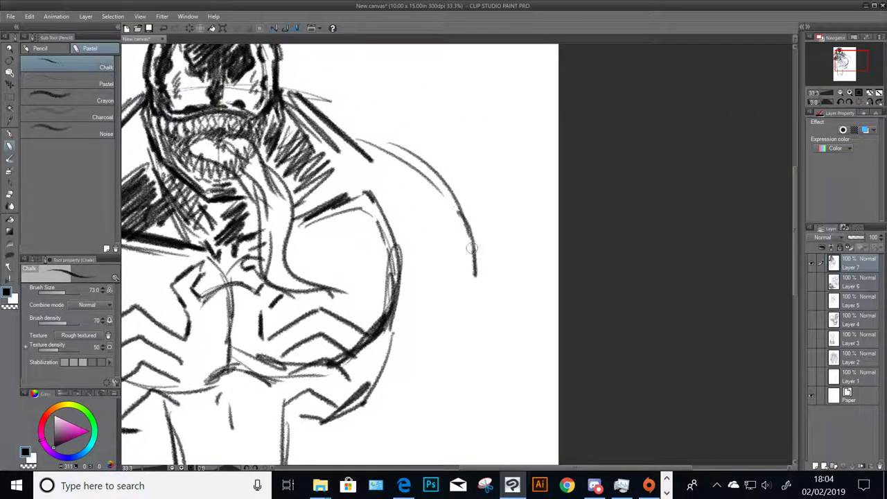
pyautogui.moveTo(473, 243); pyautogui.dragTo(479, 278)
pyautogui.moveTo(402, 320)
pyautogui.mouseDown()
pyautogui.moveTo(429, 340)
pyautogui.moveTo(441, 336)
pyautogui.mouseUp()
pyautogui.moveTo(365, 137)
pyautogui.mouseDown()
pyautogui.moveTo(460, 185)
pyautogui.moveTo(497, 250)
pyautogui.moveTo(489, 319)
pyautogui.mouseUp()
pyautogui.moveTo(402, 321); pyautogui.dragTo(456, 336)
pyautogui.moveTo(374, 202)
pyautogui.mouseDown()
pyautogui.moveTo(398, 249)
pyautogui.moveTo(385, 330)
pyautogui.moveTo(470, 333)
pyautogui.mouseUp()
pyautogui.moveTo(491, 309); pyautogui.dragTo(484, 317)
pyautogui.moveTo(385, 136); pyautogui.dragTo(485, 333)
pyautogui.moveTo(477, 220); pyautogui.dragTo(485, 334)
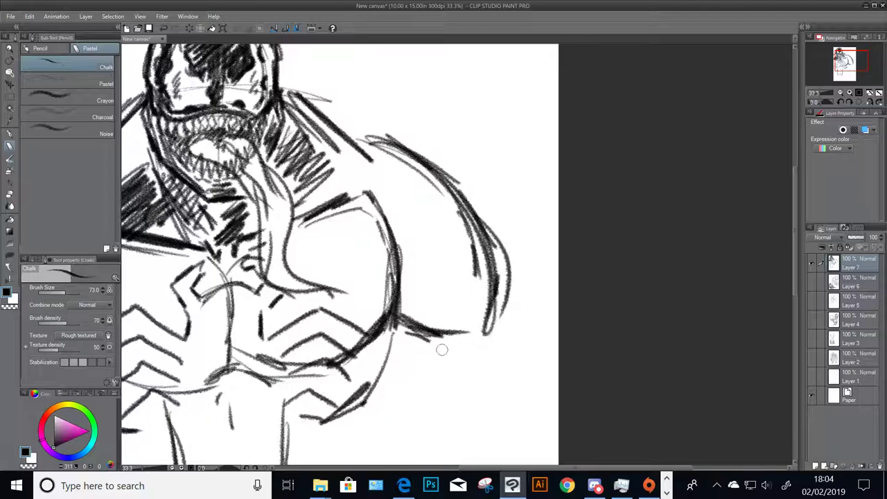
# Draw the upper arm below the shoulder with a curved inner line and short dark outer strokes
pyautogui.moveTo(385, 325); pyautogui.dragTo(416, 409)
pyautogui.moveTo(391, 369); pyautogui.dragTo(476, 443)
pyautogui.moveTo(419, 398); pyautogui.dragTo(519, 445)
pyautogui.moveTo(496, 320); pyautogui.dragTo(541, 374)
pyautogui.moveTo(498, 298)
pyautogui.mouseDown()
pyautogui.moveTo(537, 378)
pyautogui.moveTo(550, 376)
pyautogui.moveTo(543, 360)
pyautogui.mouseUp()
# Darken the lower rib line and draw the side of the waist descending from it
pyautogui.moveTo(836, 55); pyautogui.dragTo(830, 62)
pyautogui.moveTo(543, 202); pyautogui.dragTo(473, 265)
pyautogui.moveTo(531, 228)
pyautogui.mouseDown()
pyautogui.moveTo(463, 280)
pyautogui.moveTo(487, 350)
pyautogui.mouseUp()
pyautogui.moveTo(506, 276); pyautogui.dragTo(485, 353)
# Add the abdomen's centre line and muscle divisions inside the emblem's body, with short strokes on the flank
pyautogui.moveTo(380, 246); pyautogui.dragTo(379, 294)
pyautogui.moveTo(366, 232)
pyautogui.mouseDown()
pyautogui.moveTo(330, 271)
pyautogui.moveTo(379, 311)
pyautogui.moveTo(357, 321)
pyautogui.mouseUp()
pyautogui.moveTo(429, 235)
pyautogui.mouseDown()
pyautogui.moveTo(435, 311)
pyautogui.moveTo(379, 316)
pyautogui.moveTo(379, 399)
pyautogui.mouseUp()
pyautogui.moveTo(323, 323); pyautogui.dragTo(338, 409)
pyautogui.moveTo(373, 323); pyautogui.dragTo(383, 402)
pyautogui.moveTo(429, 310); pyautogui.dragTo(419, 392)
pyautogui.moveTo(406, 389)
pyautogui.mouseDown()
pyautogui.moveTo(400, 395)
pyautogui.moveTo(420, 395)
pyautogui.mouseUp()
pyautogui.moveTo(296, 268); pyautogui.dragTo(315, 254)
pyautogui.moveTo(246, 288); pyautogui.dragTo(279, 330)
# Build up the contours on both sides of the waist with repeated dark strokes and mark the other flank
pyautogui.moveTo(517, 244); pyautogui.dragTo(494, 344)
pyautogui.moveTo(503, 290); pyautogui.dragTo(493, 344)
pyautogui.moveTo(521, 240); pyautogui.dragTo(487, 352)
pyautogui.moveTo(476, 301); pyautogui.dragTo(456, 321)
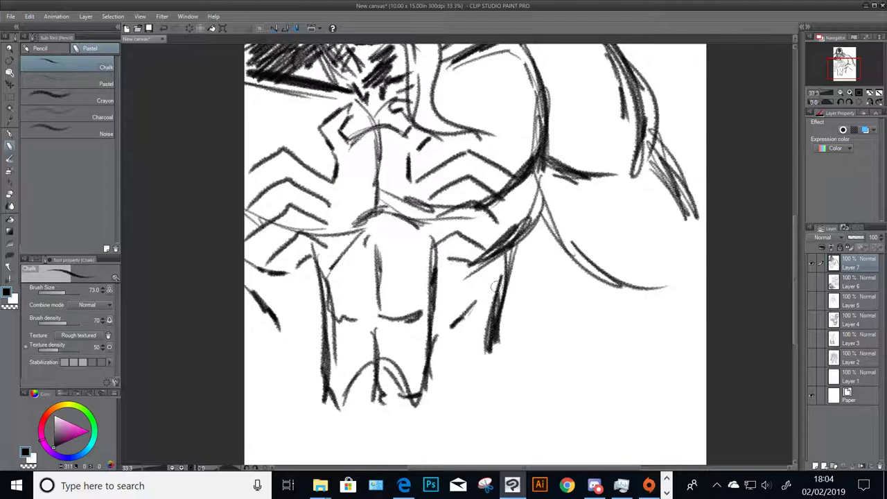
pyautogui.moveTo(495, 291); pyautogui.dragTo(505, 416)
pyautogui.moveTo(254, 302); pyautogui.dragTo(254, 387)
pyautogui.moveTo(259, 327); pyautogui.dragTo(247, 417)
pyautogui.moveTo(493, 370); pyautogui.dragTo(497, 407)
# Continue the waist into the hips, add lower abdomen lines and extend the arm downward near the page's bottom
pyautogui.moveTo(645, 265)
pyautogui.mouseDown()
pyautogui.moveTo(625, 413)
pyautogui.moveTo(607, 99)
pyautogui.moveTo(580, 182)
pyautogui.mouseUp()
pyautogui.moveTo(478, 132)
pyautogui.mouseDown()
pyautogui.moveTo(445, 333)
pyautogui.moveTo(472, 392)
pyautogui.mouseUp()
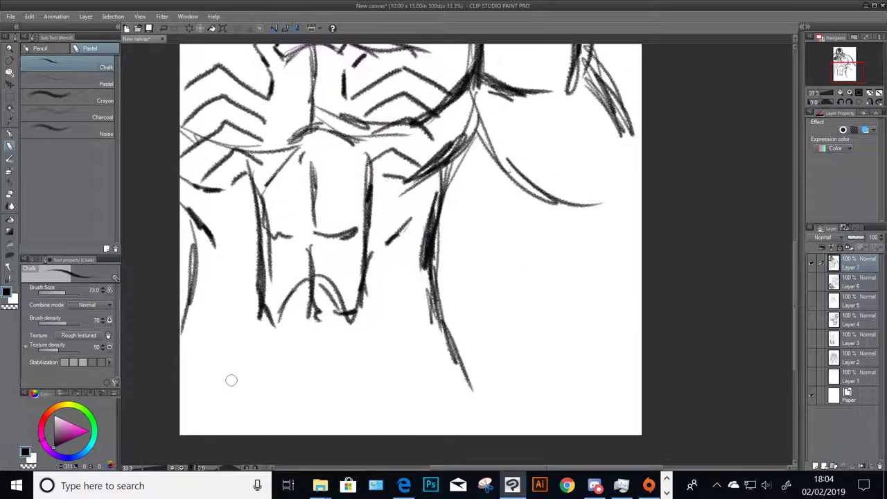
pyautogui.moveTo(247, 434); pyautogui.dragTo(223, 374)
pyautogui.moveTo(378, 350); pyautogui.dragTo(355, 434)
pyautogui.moveTo(594, 201)
pyautogui.mouseDown()
pyautogui.moveTo(564, 318)
pyautogui.moveTo(592, 297)
pyautogui.moveTo(575, 377)
pyautogui.moveTo(541, 425)
pyautogui.moveTo(594, 384)
pyautogui.moveTo(616, 385)
pyautogui.mouseUp()
pyautogui.moveTo(538, 420); pyautogui.dragTo(565, 386)
pyautogui.moveTo(846, 71); pyautogui.dragTo(838, 60)
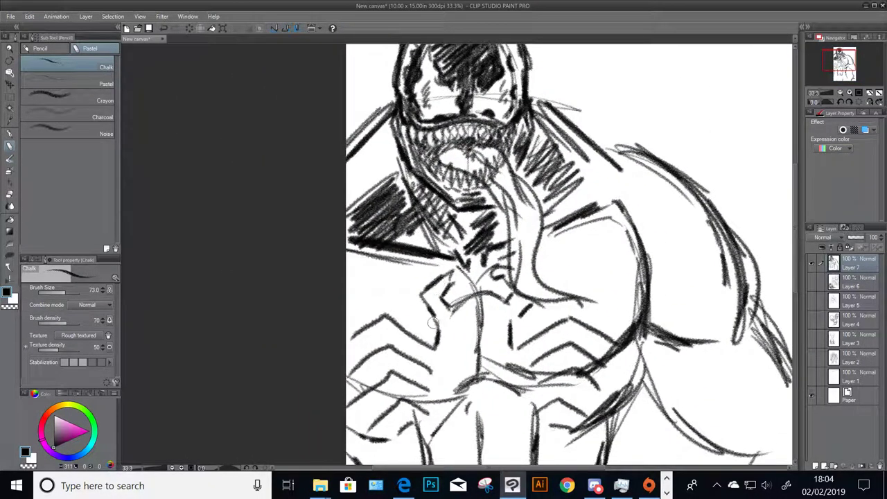
# Hatch the chest on the left side of the emblem and shade around the emblem's head with dense chalk strokes
pyautogui.moveTo(400, 282)
pyautogui.mouseDown()
pyautogui.moveTo(366, 255)
pyautogui.moveTo(343, 266)
pyautogui.moveTo(391, 258)
pyautogui.moveTo(389, 281)
pyautogui.moveTo(421, 271)
pyautogui.moveTo(390, 300)
pyautogui.moveTo(418, 286)
pyautogui.moveTo(393, 315)
pyautogui.moveTo(422, 303)
pyautogui.moveTo(420, 318)
pyautogui.moveTo(399, 303)
pyautogui.moveTo(373, 310)
pyautogui.moveTo(405, 318)
pyautogui.mouseUp()
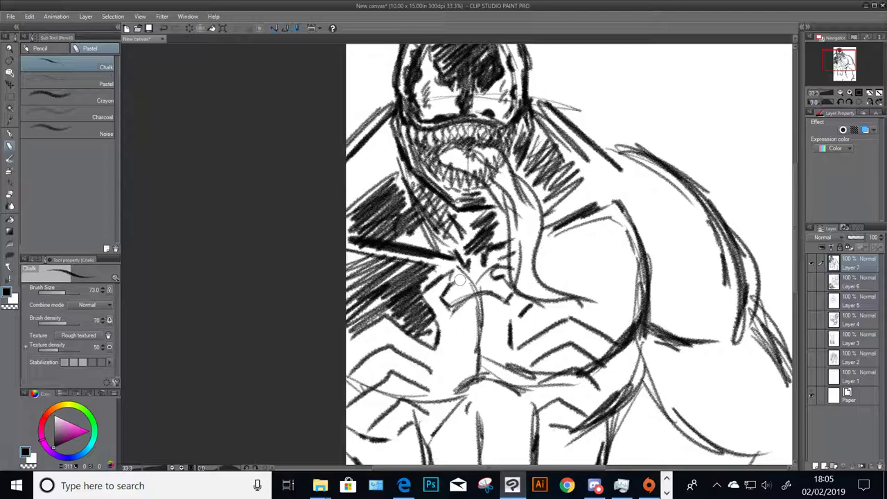
pyautogui.moveTo(460, 280)
pyautogui.mouseDown()
pyautogui.moveTo(490, 288)
pyautogui.moveTo(485, 277)
pyautogui.moveTo(480, 286)
pyautogui.moveTo(521, 265)
pyautogui.mouseUp()
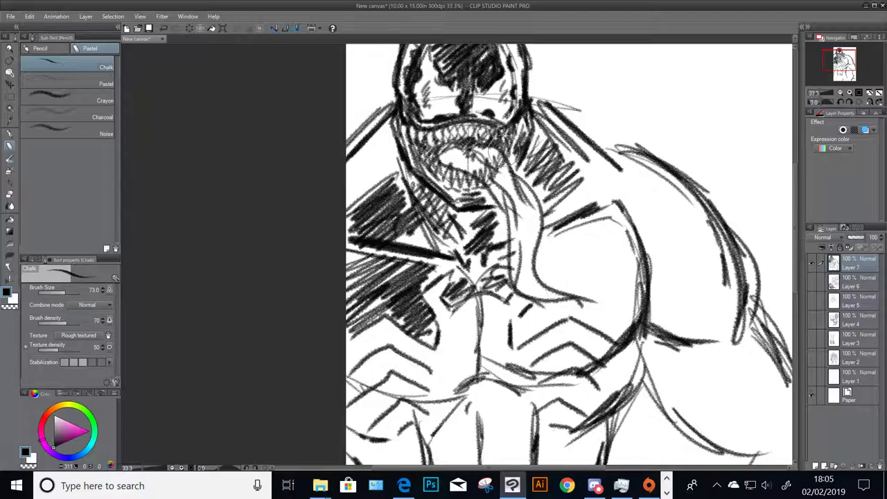
# Clean the sketch lines out of the tongue and redraw its contours from the mouth down over the chest
pyautogui.moveTo(477, 157)
pyautogui.mouseDown()
pyautogui.moveTo(514, 208)
pyautogui.moveTo(493, 167)
pyautogui.moveTo(512, 191)
pyautogui.mouseUp()
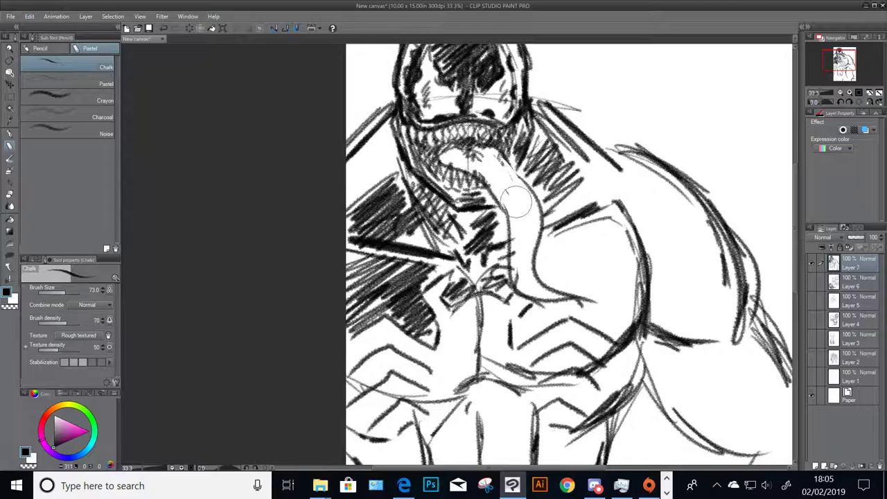
pyautogui.moveTo(460, 148)
pyautogui.mouseDown()
pyautogui.moveTo(440, 158)
pyautogui.moveTo(511, 190)
pyautogui.moveTo(485, 156)
pyautogui.moveTo(509, 197)
pyautogui.mouseUp()
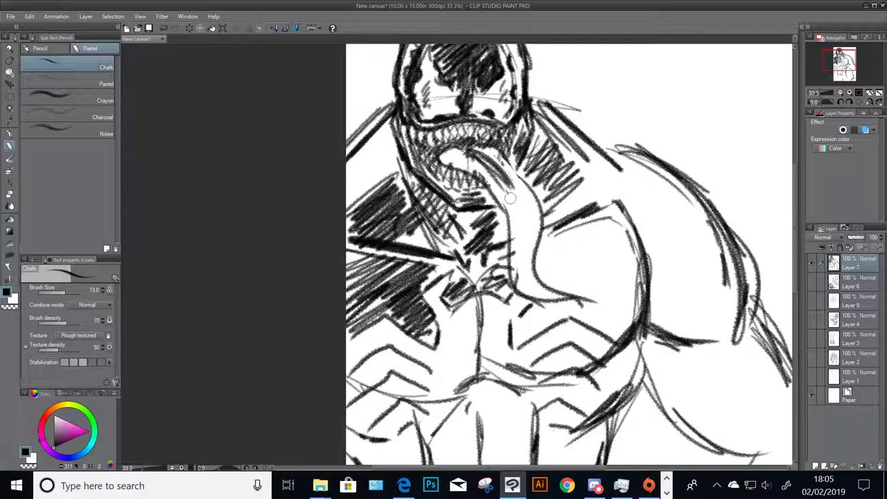
pyautogui.moveTo(466, 160)
pyautogui.mouseDown()
pyautogui.moveTo(500, 178)
pyautogui.moveTo(517, 203)
pyautogui.moveTo(466, 161)
pyautogui.moveTo(515, 207)
pyautogui.mouseUp()
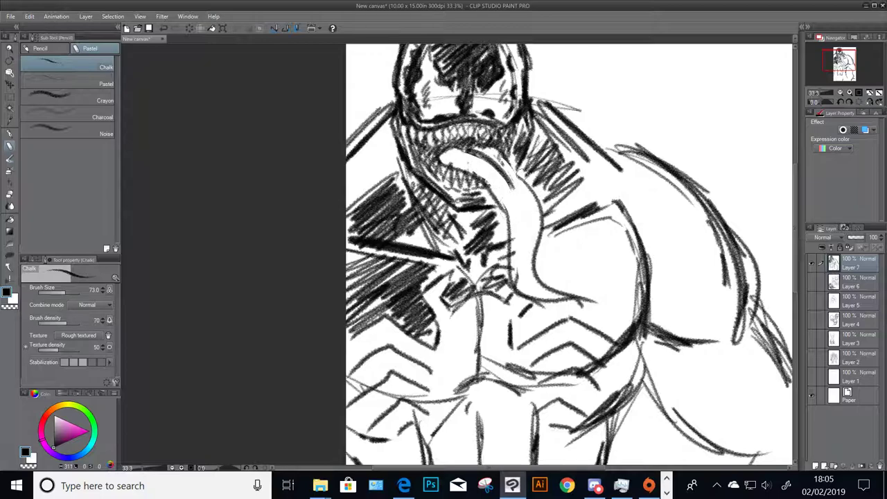
pyautogui.moveTo(504, 155)
pyautogui.mouseDown()
pyautogui.moveTo(529, 183)
pyautogui.moveTo(532, 266)
pyautogui.mouseUp()
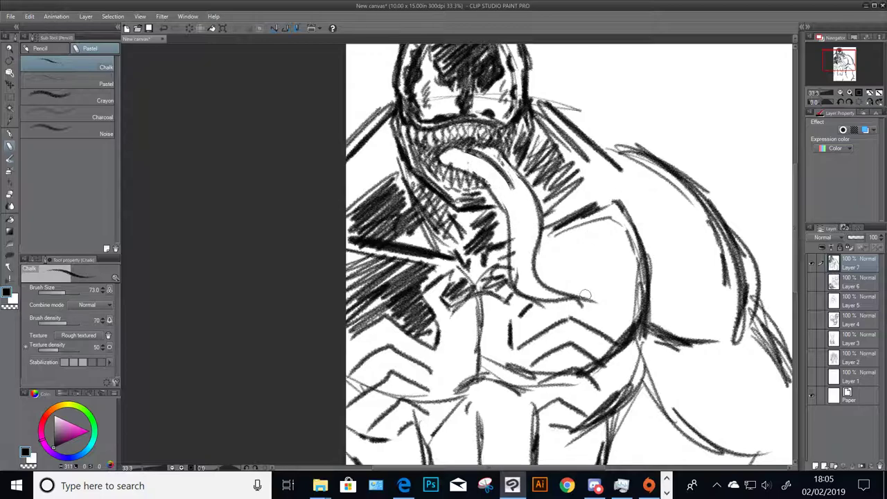
# Fill the right pectoral with diagonal chalk hatching around the tongue's tip and down to the emblem's upper leg
pyautogui.moveTo(561, 236)
pyautogui.mouseDown()
pyautogui.moveTo(575, 244)
pyautogui.moveTo(598, 235)
pyautogui.moveTo(555, 271)
pyautogui.moveTo(574, 255)
pyautogui.moveTo(629, 274)
pyautogui.mouseUp()
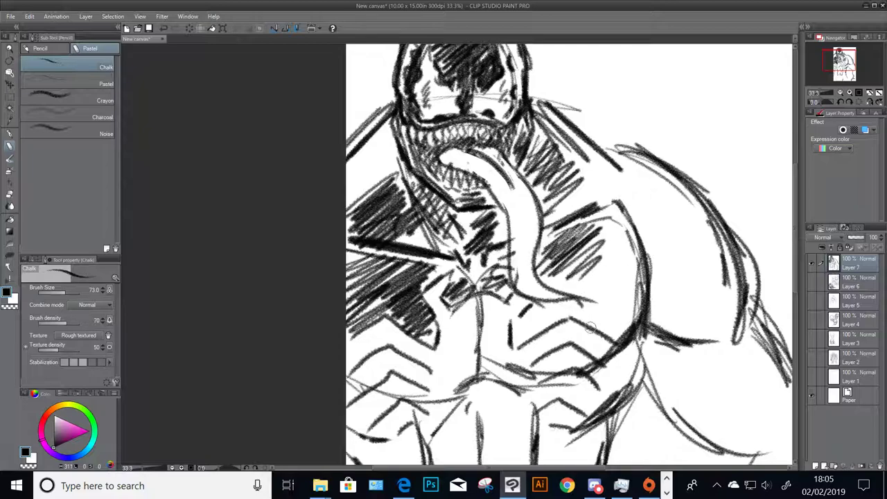
pyautogui.moveTo(535, 314)
pyautogui.mouseDown()
pyautogui.moveTo(577, 298)
pyautogui.moveTo(609, 237)
pyautogui.moveTo(590, 267)
pyautogui.moveTo(609, 253)
pyautogui.mouseUp()
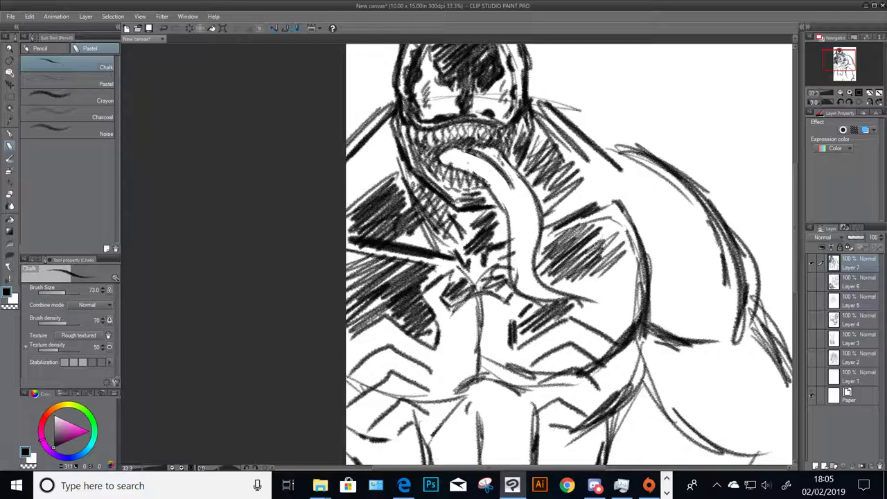
pyautogui.moveTo(580, 280)
pyautogui.mouseDown()
pyautogui.moveTo(623, 263)
pyautogui.moveTo(634, 277)
pyautogui.moveTo(617, 273)
pyautogui.moveTo(630, 290)
pyautogui.moveTo(623, 323)
pyautogui.mouseUp()
# Thicken the emblem's right legs with heavy angular strokes and clear the line inside its body
pyautogui.moveTo(524, 358)
pyautogui.mouseDown()
pyautogui.moveTo(587, 324)
pyautogui.moveTo(639, 363)
pyautogui.moveTo(552, 344)
pyautogui.moveTo(611, 332)
pyautogui.mouseUp()
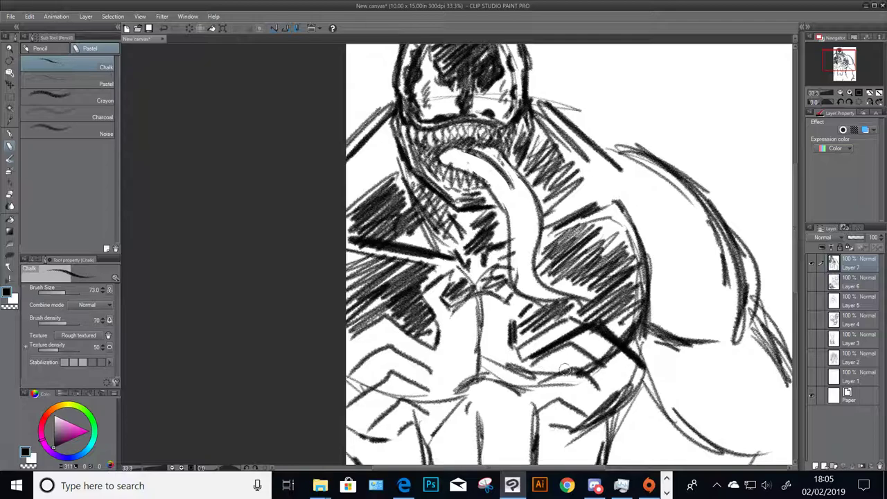
pyautogui.moveTo(565, 368)
pyautogui.mouseDown()
pyautogui.moveTo(586, 350)
pyautogui.moveTo(624, 378)
pyautogui.mouseUp()
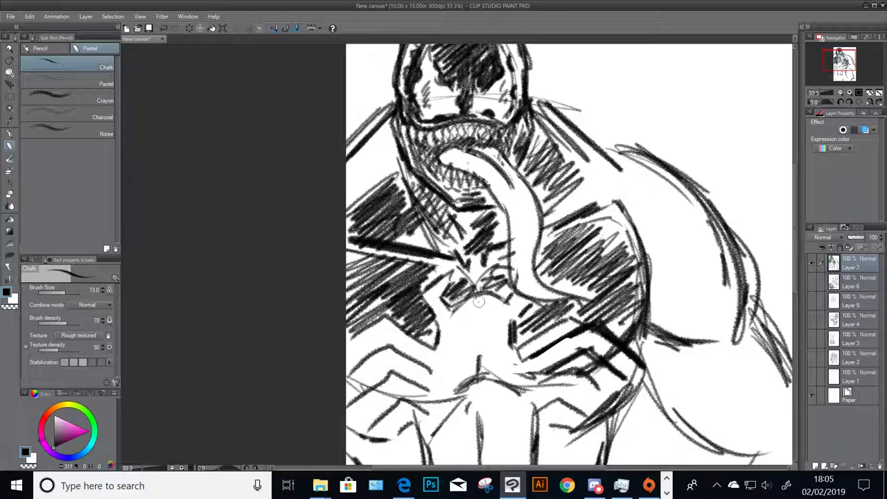
pyautogui.moveTo(480, 322)
pyautogui.mouseDown()
pyautogui.moveTo(467, 346)
pyautogui.moveTo(481, 350)
pyautogui.moveTo(468, 375)
pyautogui.moveTo(435, 391)
pyautogui.moveTo(570, 359)
pyautogui.moveTo(505, 374)
pyautogui.moveTo(487, 365)
pyautogui.moveTo(512, 382)
pyautogui.mouseUp()
pyautogui.moveTo(521, 349); pyautogui.dragTo(591, 309)
pyautogui.moveTo(548, 346); pyautogui.dragTo(570, 334)
# Add the inner shoulder muscle line and darken the armpit crease and the underside of the upper arm
pyautogui.moveTo(638, 215)
pyautogui.mouseDown()
pyautogui.moveTo(689, 305)
pyautogui.moveTo(720, 284)
pyautogui.mouseUp()
pyautogui.moveTo(643, 343)
pyautogui.mouseDown()
pyautogui.moveTo(683, 288)
pyautogui.moveTo(717, 333)
pyautogui.mouseUp()
pyautogui.moveTo(648, 364)
pyautogui.mouseDown()
pyautogui.moveTo(689, 444)
pyautogui.moveTo(748, 445)
pyautogui.mouseUp()
# Reinforce the contours of the flank and hip with darker chalk strokes
pyautogui.moveTo(844, 84); pyautogui.dragTo(845, 96)
pyautogui.moveTo(591, 193)
pyautogui.mouseDown()
pyautogui.moveTo(544, 293)
pyautogui.moveTo(550, 272)
pyautogui.moveTo(553, 353)
pyautogui.mouseUp()
pyautogui.moveTo(548, 308); pyautogui.dragTo(577, 399)
pyautogui.moveTo(562, 343); pyautogui.dragTo(590, 435)
pyautogui.moveTo(553, 362); pyautogui.dragTo(608, 441)
# Hatch the armpit area between the chest and shoulder and strengthen the side of the torso beneath it
pyautogui.moveTo(842, 77); pyautogui.dragTo(842, 85)
pyautogui.moveTo(578, 148); pyautogui.dragTo(633, 234)
pyautogui.moveTo(608, 171); pyautogui.dragTo(635, 252)
pyautogui.moveTo(628, 221); pyautogui.dragTo(630, 266)
pyautogui.moveTo(521, 163); pyautogui.dragTo(515, 221)
pyautogui.moveTo(519, 183); pyautogui.dragTo(489, 264)
# Shade down the middle of the emblem's body and along its base with short hatch strokes
pyautogui.moveTo(355, 169); pyautogui.dragTo(370, 235)
pyautogui.moveTo(359, 204); pyautogui.dragTo(397, 265)
pyautogui.moveTo(378, 230); pyautogui.dragTo(404, 264)
# Hatch the left flank below the emblem's legs with crossing diagonal strokes
pyautogui.moveTo(840, 75); pyautogui.dragTo(837, 67)
pyautogui.moveTo(390, 350)
pyautogui.mouseDown()
pyautogui.moveTo(416, 378)
pyautogui.moveTo(424, 374)
pyautogui.mouseUp()
pyautogui.moveTo(454, 295); pyautogui.dragTo(396, 336)
pyautogui.moveTo(443, 272); pyautogui.dragTo(384, 314)
pyautogui.moveTo(446, 307)
pyautogui.mouseDown()
pyautogui.moveTo(395, 346)
pyautogui.moveTo(406, 346)
pyautogui.mouseUp()
pyautogui.moveTo(455, 316); pyautogui.dragTo(409, 375)
pyautogui.moveTo(453, 332)
pyautogui.mouseDown()
pyautogui.moveTo(410, 374)
pyautogui.moveTo(413, 362)
pyautogui.mouseUp()
pyautogui.moveTo(456, 339)
pyautogui.mouseDown()
pyautogui.moveTo(405, 365)
pyautogui.moveTo(420, 388)
pyautogui.mouseUp()
pyautogui.moveTo(453, 368); pyautogui.dragTo(418, 391)
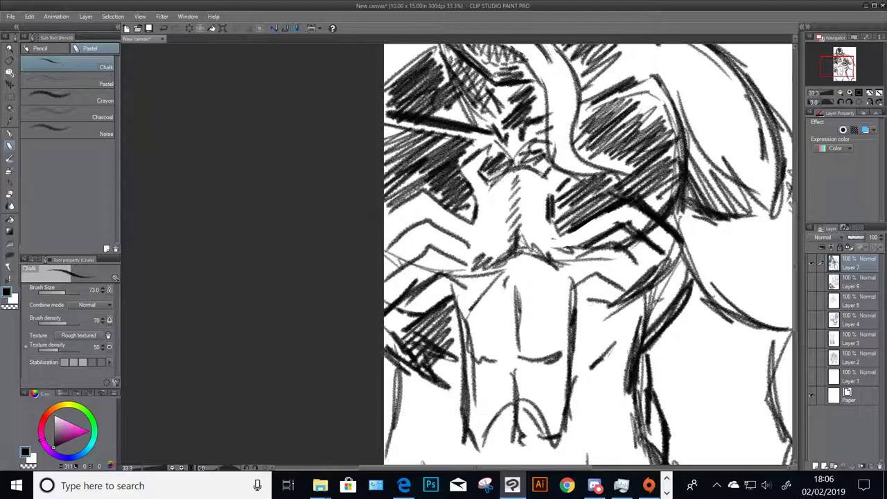
# Start the hatching under the emblem's right legs and mark the upper corners and lower sides of the abdomen
pyautogui.moveTo(666, 297); pyautogui.dragTo(622, 309)
pyautogui.moveTo(642, 300); pyautogui.dragTo(591, 346)
pyautogui.moveTo(611, 318); pyautogui.dragTo(598, 331)
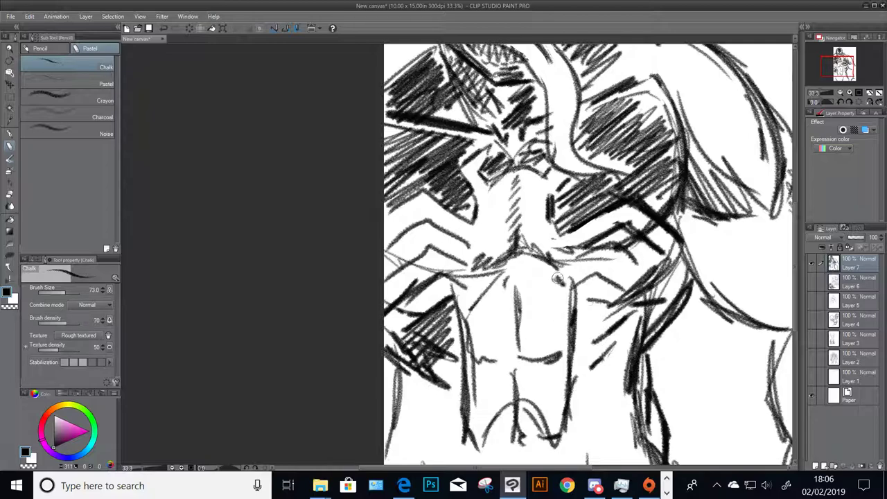
pyautogui.moveTo(559, 279); pyautogui.dragTo(572, 367)
pyautogui.moveTo(504, 272)
pyautogui.mouseDown()
pyautogui.moveTo(462, 303)
pyautogui.moveTo(474, 368)
pyautogui.mouseUp()
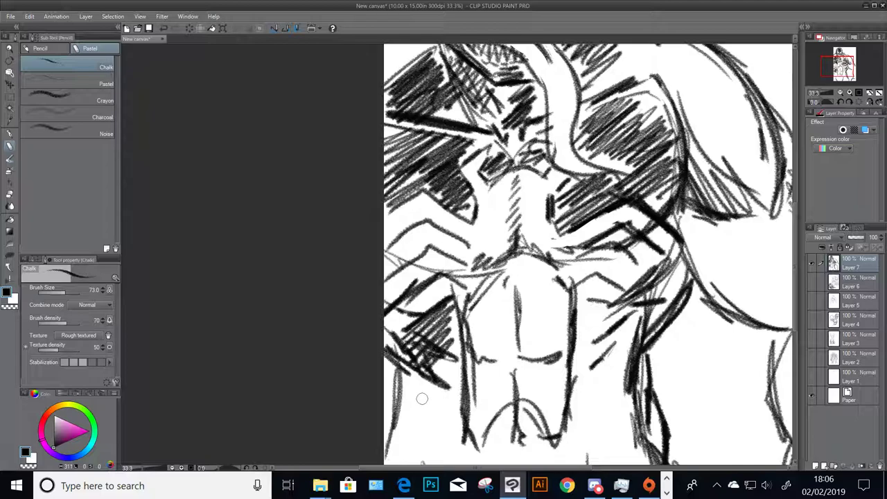
pyautogui.moveTo(422, 397); pyautogui.dragTo(432, 428)
pyautogui.moveTo(595, 394); pyautogui.dragTo(588, 422)
# Fill the right flank between the abdomen and the waist contour with dense diagonal hatching
pyautogui.moveTo(575, 296)
pyautogui.mouseDown()
pyautogui.moveTo(590, 278)
pyautogui.moveTo(578, 298)
pyautogui.mouseUp()
pyautogui.moveTo(621, 279); pyautogui.dragTo(572, 323)
pyautogui.moveTo(617, 302)
pyautogui.mouseDown()
pyautogui.moveTo(576, 330)
pyautogui.moveTo(587, 339)
pyautogui.mouseUp()
pyautogui.moveTo(679, 269); pyautogui.dragTo(643, 316)
pyautogui.moveTo(681, 289); pyautogui.dragTo(643, 323)
pyautogui.moveTo(647, 309); pyautogui.dragTo(582, 360)
pyautogui.moveTo(628, 320)
pyautogui.mouseDown()
pyautogui.moveTo(586, 363)
pyautogui.moveTo(583, 389)
pyautogui.mouseUp()
pyautogui.moveTo(645, 351); pyautogui.dragTo(592, 401)
pyautogui.moveTo(639, 378); pyautogui.dragTo(593, 425)
pyautogui.moveTo(626, 414); pyautogui.dragTo(605, 426)
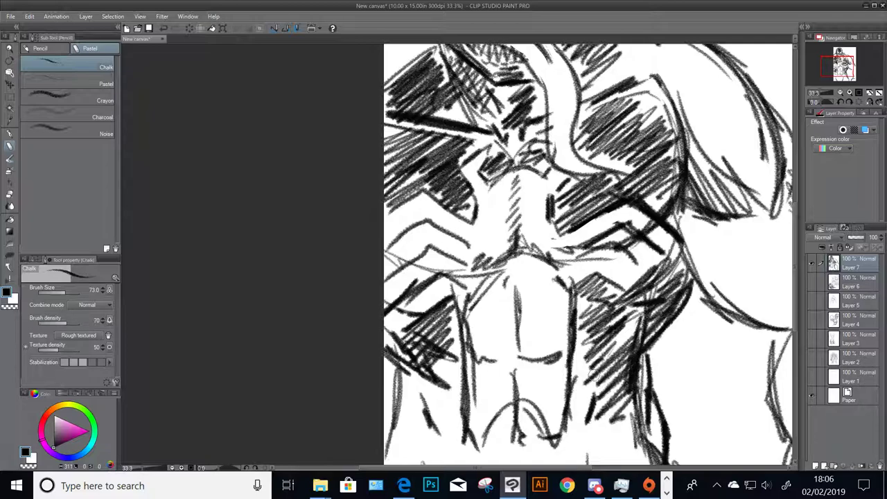
pyautogui.moveTo(604, 367); pyautogui.dragTo(572, 402)
pyautogui.moveTo(601, 386); pyautogui.dragTo(571, 419)
pyautogui.moveTo(587, 409); pyautogui.dragTo(578, 421)
# Hatch the lower abdomen and right hip down to the page's edge, including the arch in the abdomen's centre
pyautogui.moveTo(702, 364); pyautogui.dragTo(666, 151)
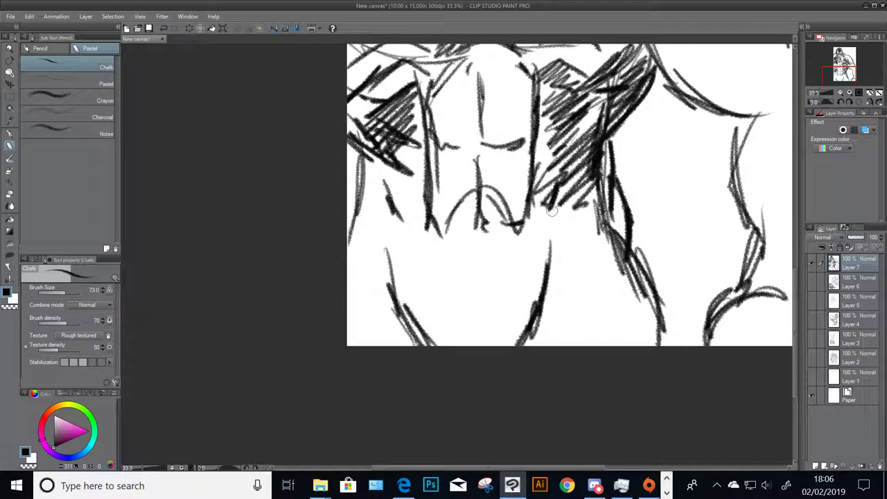
pyautogui.moveTo(546, 215); pyautogui.dragTo(493, 255)
pyautogui.moveTo(496, 191); pyautogui.dragTo(481, 220)
pyautogui.moveTo(553, 216); pyautogui.dragTo(489, 258)
pyautogui.moveTo(547, 228)
pyautogui.mouseDown()
pyautogui.moveTo(479, 270)
pyautogui.moveTo(481, 291)
pyautogui.mouseUp()
pyautogui.moveTo(553, 263)
pyautogui.mouseDown()
pyautogui.moveTo(486, 309)
pyautogui.moveTo(493, 305)
pyautogui.mouseUp()
pyautogui.moveTo(547, 285); pyautogui.dragTo(490, 342)
pyautogui.moveTo(540, 313); pyautogui.dragTo(506, 339)
pyautogui.moveTo(576, 202); pyautogui.dragTo(547, 235)
pyautogui.moveTo(597, 209); pyautogui.dragTo(548, 260)
pyautogui.moveTo(598, 249)
pyautogui.mouseDown()
pyautogui.moveTo(549, 291)
pyautogui.moveTo(546, 305)
pyautogui.mouseUp()
pyautogui.moveTo(606, 277)
pyautogui.mouseDown()
pyautogui.moveTo(542, 313)
pyautogui.moveTo(540, 332)
pyautogui.mouseUp()
pyautogui.moveTo(622, 305)
pyautogui.mouseDown()
pyautogui.moveTo(548, 338)
pyautogui.moveTo(554, 345)
pyautogui.mouseUp()
pyautogui.moveTo(631, 326); pyautogui.dragTo(575, 347)
# Hatch the left side of the waist and hip with overlapping chalk strokes
pyautogui.moveTo(387, 271)
pyautogui.mouseDown()
pyautogui.moveTo(405, 242)
pyautogui.moveTo(416, 245)
pyautogui.mouseUp()
pyautogui.moveTo(399, 291)
pyautogui.mouseDown()
pyautogui.moveTo(428, 250)
pyautogui.moveTo(437, 253)
pyautogui.mouseUp()
pyautogui.moveTo(414, 316); pyautogui.dragTo(448, 258)
pyautogui.moveTo(418, 319)
pyautogui.mouseDown()
pyautogui.moveTo(453, 264)
pyautogui.moveTo(471, 303)
pyautogui.moveTo(459, 347)
pyautogui.mouseUp()
pyautogui.moveTo(406, 146)
pyautogui.mouseDown()
pyautogui.moveTo(471, 192)
pyautogui.moveTo(483, 205)
pyautogui.moveTo(477, 211)
pyautogui.mouseUp()
pyautogui.moveTo(460, 240); pyautogui.dragTo(488, 251)
pyautogui.moveTo(441, 215)
pyautogui.mouseDown()
pyautogui.moveTo(421, 272)
pyautogui.moveTo(444, 244)
pyautogui.mouseUp()
pyautogui.moveTo(428, 306)
pyautogui.mouseDown()
pyautogui.moveTo(457, 256)
pyautogui.moveTo(460, 287)
pyautogui.mouseUp()
pyautogui.moveTo(454, 338); pyautogui.dragTo(490, 405)
pyautogui.moveTo(411, 326)
pyautogui.mouseDown()
pyautogui.moveTo(416, 389)
pyautogui.moveTo(451, 354)
pyautogui.moveTo(467, 399)
pyautogui.mouseUp()
pyautogui.moveTo(438, 317)
pyautogui.mouseDown()
pyautogui.moveTo(465, 396)
pyautogui.moveTo(466, 312)
pyautogui.mouseUp()
pyautogui.moveTo(415, 402)
pyautogui.mouseDown()
pyautogui.moveTo(458, 305)
pyautogui.moveTo(443, 300)
pyautogui.mouseUp()
pyautogui.moveTo(411, 349); pyautogui.dragTo(431, 264)
# Shade the underside of the upper arm with long dark strokes from the armpit to the elbow
pyautogui.moveTo(838, 73); pyautogui.dragTo(844, 67)
pyautogui.moveTo(550, 194); pyautogui.dragTo(600, 281)
pyautogui.moveTo(554, 194)
pyautogui.mouseDown()
pyautogui.moveTo(588, 284)
pyautogui.moveTo(608, 291)
pyautogui.mouseUp()
pyautogui.moveTo(582, 208); pyautogui.dragTo(629, 299)
pyautogui.moveTo(610, 242); pyautogui.dragTo(676, 311)
pyautogui.moveTo(565, 192); pyautogui.dragTo(643, 300)
pyautogui.moveTo(572, 212); pyautogui.dragTo(669, 312)
pyautogui.moveTo(569, 231); pyautogui.dragTo(658, 312)
pyautogui.moveTo(558, 212); pyautogui.dragTo(665, 298)
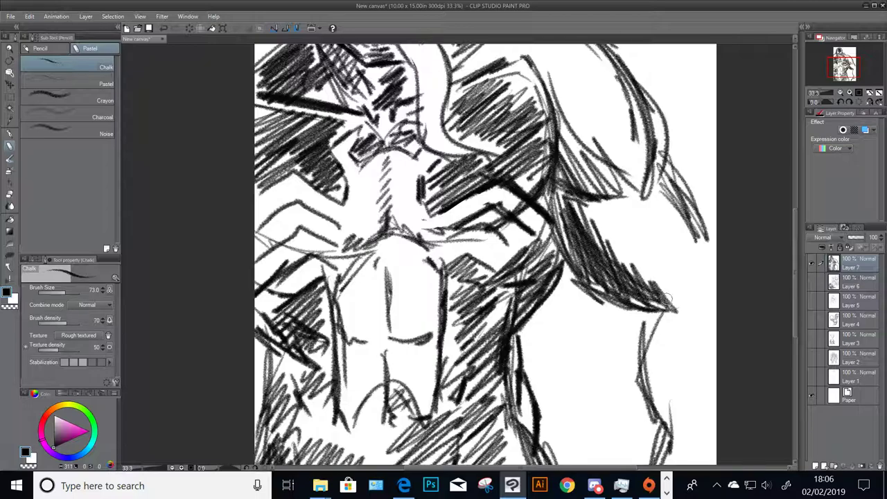
# Hatch the start of the forearm below the elbow and draw the outer edge of the upper arm
pyautogui.moveTo(640, 326)
pyautogui.mouseDown()
pyautogui.moveTo(645, 388)
pyautogui.moveTo(646, 329)
pyautogui.moveTo(641, 352)
pyautogui.mouseUp()
pyautogui.moveTo(674, 326); pyautogui.dragTo(683, 388)
pyautogui.moveTo(654, 194)
pyautogui.mouseDown()
pyautogui.moveTo(687, 274)
pyautogui.moveTo(679, 293)
pyautogui.mouseUp()
# Build up the outer contour of the right shoulder with thick, repeated curved strokes
pyautogui.moveTo(659, 160); pyautogui.dragTo(660, 346)
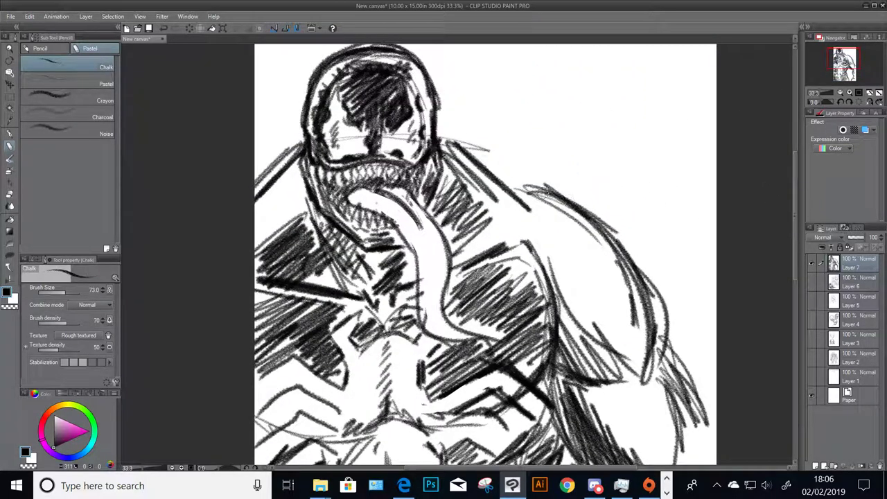
pyautogui.moveTo(519, 185)
pyautogui.mouseDown()
pyautogui.moveTo(603, 204)
pyautogui.moveTo(645, 300)
pyautogui.mouseUp()
pyautogui.moveTo(635, 253); pyautogui.dragTo(642, 361)
pyautogui.moveTo(603, 209)
pyautogui.mouseDown()
pyautogui.moveTo(661, 269)
pyautogui.moveTo(666, 345)
pyautogui.mouseUp()
pyautogui.moveTo(533, 182); pyautogui.dragTo(629, 246)
pyautogui.moveTo(611, 226); pyautogui.dragTo(645, 298)
pyautogui.moveTo(522, 189); pyautogui.dragTo(636, 273)
pyautogui.moveTo(524, 190)
pyautogui.mouseDown()
pyautogui.moveTo(600, 213)
pyautogui.moveTo(589, 207)
pyautogui.mouseUp()
# Extend the hatching at the top of the left chest, beside the neck and inside the lower shoulder muscle
pyautogui.moveTo(271, 237); pyautogui.dragTo(315, 197)
pyautogui.moveTo(258, 251); pyautogui.dragTo(303, 212)
pyautogui.moveTo(464, 197); pyautogui.dragTo(479, 227)
pyautogui.moveTo(551, 252)
pyautogui.mouseDown()
pyautogui.moveTo(558, 333)
pyautogui.moveTo(578, 296)
pyautogui.mouseUp()
pyautogui.moveTo(582, 360); pyautogui.dragTo(598, 304)
pyautogui.moveTo(608, 368); pyautogui.dragTo(627, 328)
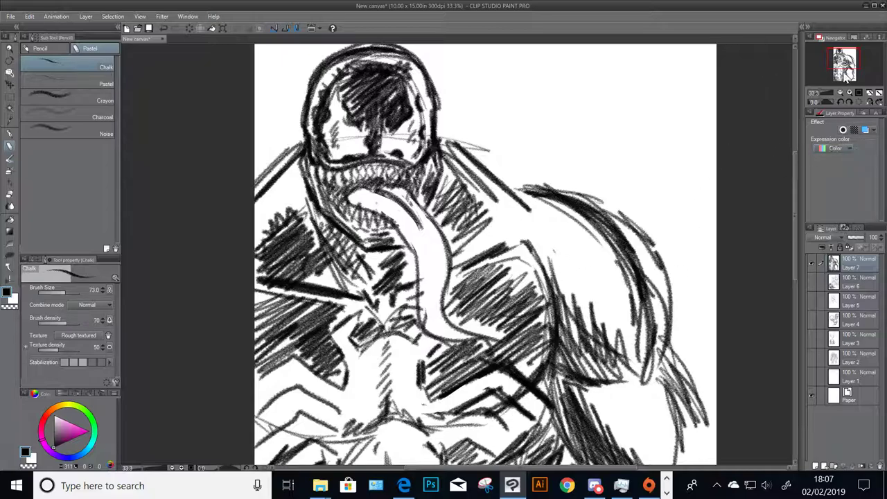
# Fill the inner part of the right shoulder muscle with long vertical hatch strokes
pyautogui.moveTo(485, 249); pyautogui.dragTo(504, 296)
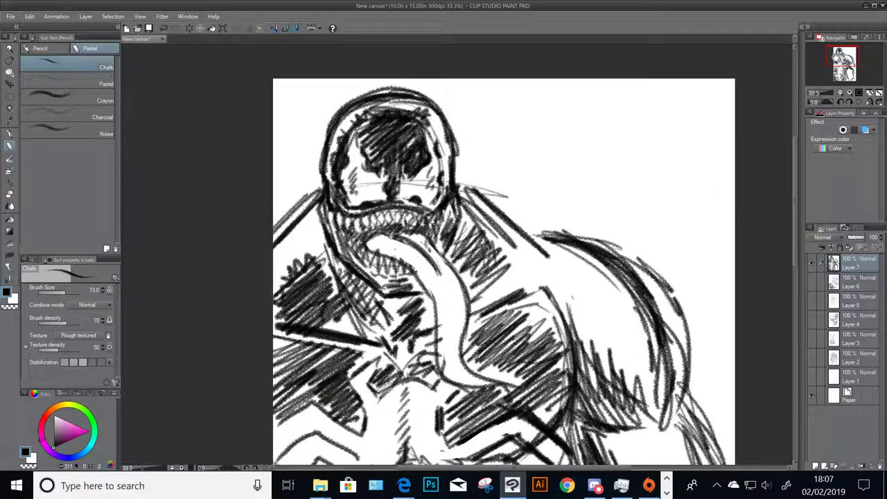
pyautogui.moveTo(655, 223); pyautogui.dragTo(498, 113)
pyautogui.moveTo(356, 161); pyautogui.dragTo(328, 180)
pyautogui.moveTo(410, 158)
pyautogui.mouseDown()
pyautogui.moveTo(485, 278)
pyautogui.moveTo(426, 233)
pyautogui.mouseUp()
pyautogui.moveTo(422, 176); pyautogui.dragTo(478, 264)
pyautogui.moveTo(468, 191); pyautogui.dragTo(480, 276)
pyautogui.moveTo(434, 157)
pyautogui.mouseDown()
pyautogui.moveTo(459, 264)
pyautogui.moveTo(442, 257)
pyautogui.mouseUp()
pyautogui.moveTo(433, 183)
pyautogui.mouseDown()
pyautogui.moveTo(457, 274)
pyautogui.moveTo(482, 283)
pyautogui.mouseUp()
pyautogui.moveTo(475, 204); pyautogui.dragTo(491, 279)
# Extend the upper arm's shading, hatch the forearm below the elbow and add short strokes at its outer edge
pyautogui.moveTo(851, 62); pyautogui.dragTo(844, 67)
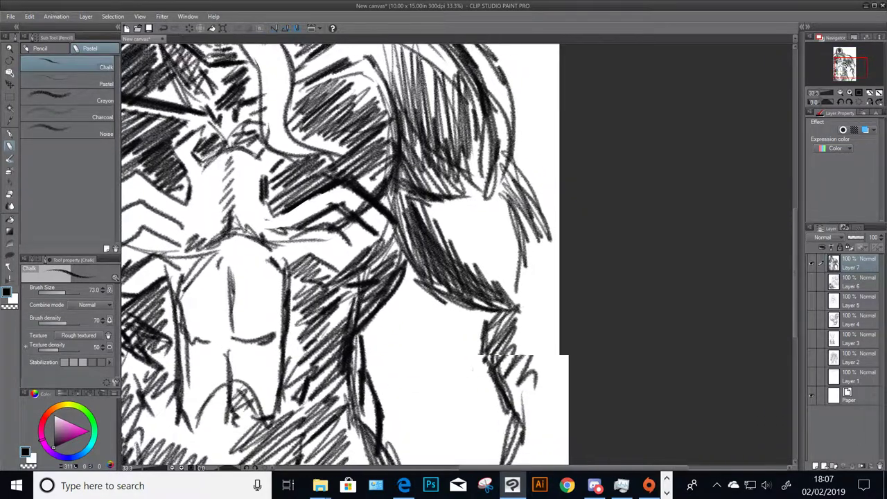
pyautogui.moveTo(411, 198); pyautogui.dragTo(482, 283)
pyautogui.moveTo(449, 252)
pyautogui.mouseDown()
pyautogui.moveTo(503, 289)
pyautogui.moveTo(514, 367)
pyautogui.moveTo(543, 395)
pyautogui.mouseUp()
pyautogui.moveTo(486, 310)
pyautogui.mouseDown()
pyautogui.moveTo(472, 336)
pyautogui.moveTo(486, 392)
pyautogui.mouseUp()
pyautogui.moveTo(493, 378); pyautogui.dragTo(499, 456)
pyautogui.moveTo(533, 294); pyautogui.dragTo(541, 319)
pyautogui.moveTo(548, 274); pyautogui.dragTo(544, 320)
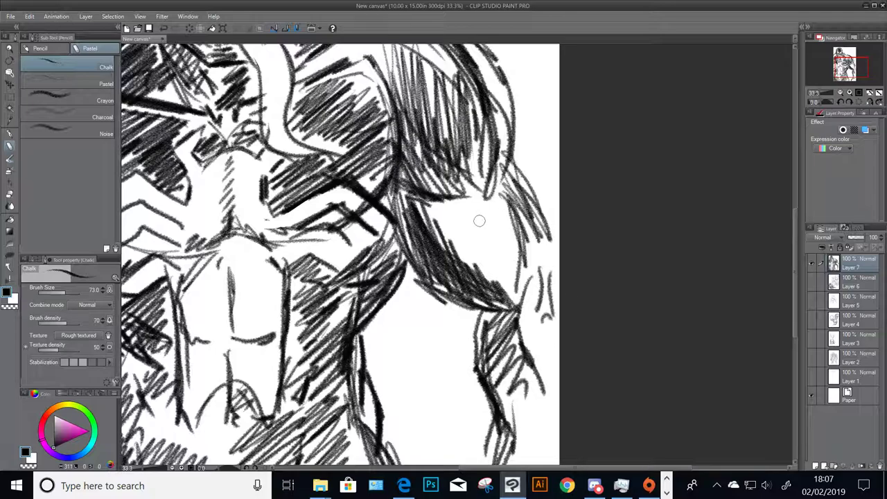
# Draw short curved muscle lines inside the unshaded part of the upper arm
pyautogui.moveTo(448, 207); pyautogui.dragTo(489, 257)
pyautogui.moveTo(463, 206); pyautogui.dragTo(489, 236)
pyautogui.moveTo(478, 226); pyautogui.dragTo(503, 246)
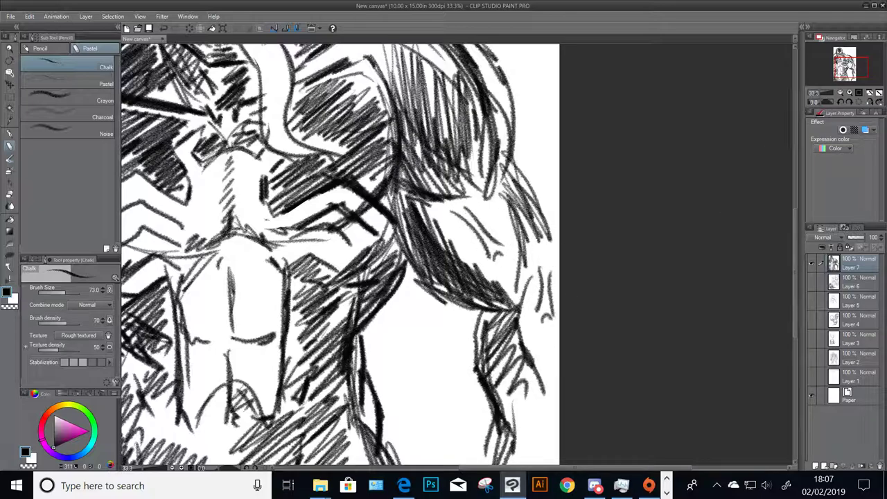
# Rework the slopes from the neck to both shoulders as clean dark contours, undoing a stray stroke
pyautogui.moveTo(850, 66); pyautogui.dragTo(842, 57)
pyautogui.moveTo(314, 165)
pyautogui.mouseDown()
pyautogui.moveTo(254, 212)
pyautogui.moveTo(265, 216)
pyautogui.mouseUp()
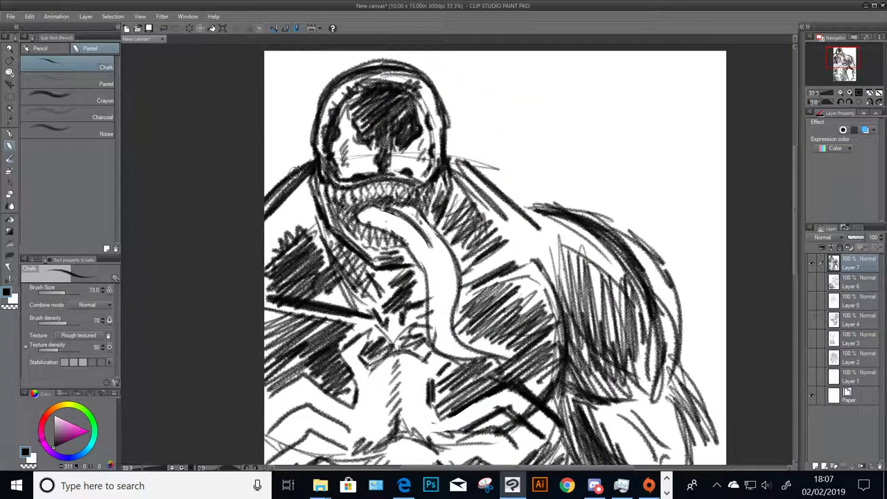
pyautogui.hotkey('ctrl', 'z')
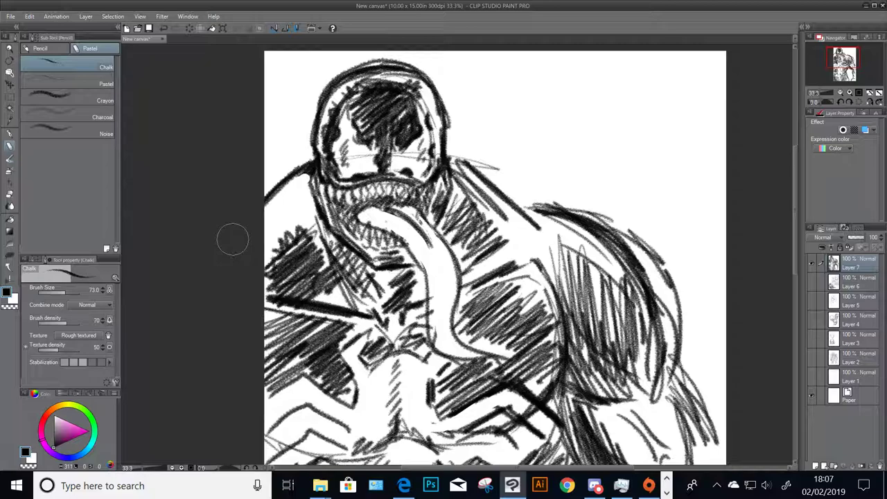
pyautogui.moveTo(450, 154); pyautogui.dragTo(535, 223)
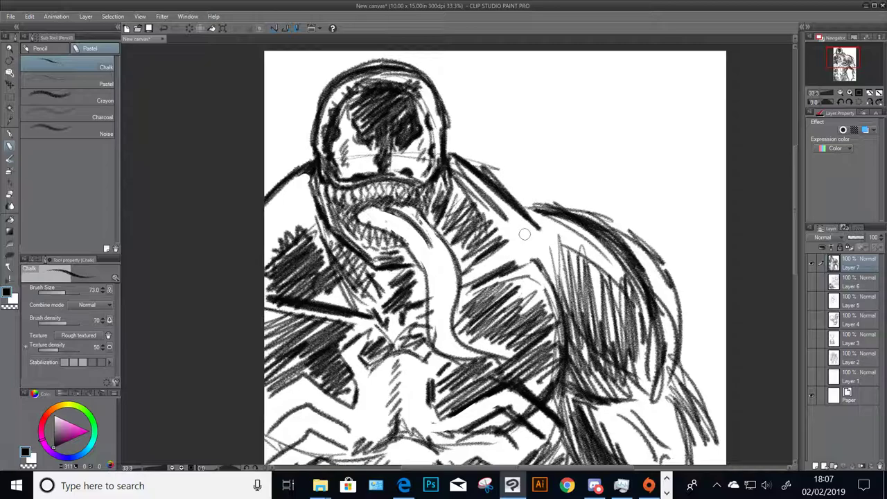
# Erase the guide line across the eyes and the loose lines on the right neck slope with a 138.7 Soft eraser
pyautogui.click(10, 206)
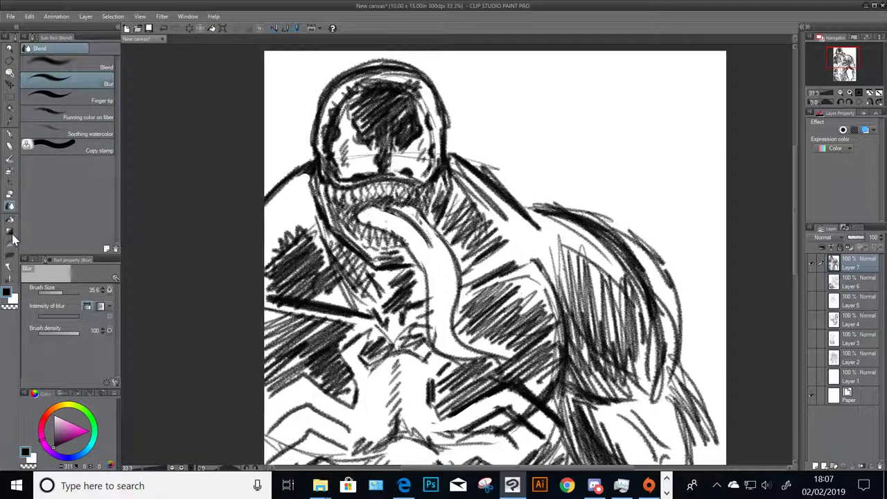
pyautogui.click(12, 195)
pyautogui.click(95, 83)
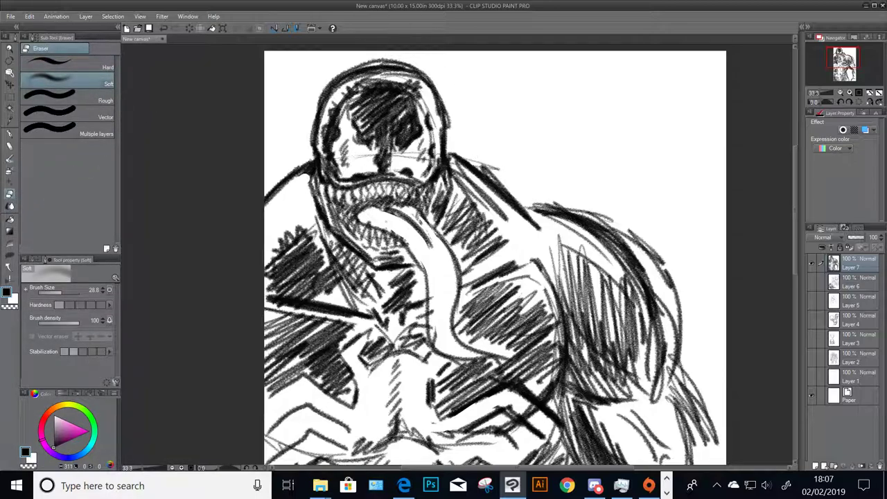
pyautogui.press(']')
pyautogui.moveTo(357, 159); pyautogui.dragTo(447, 167)
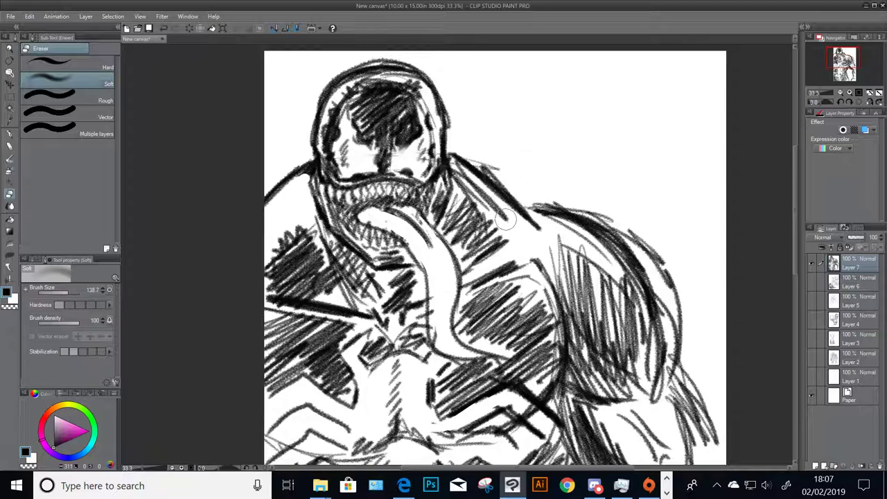
pyautogui.moveTo(507, 221)
pyautogui.mouseDown()
pyautogui.moveTo(493, 221)
pyautogui.moveTo(485, 199)
pyautogui.moveTo(499, 239)
pyautogui.moveTo(482, 156)
pyautogui.moveTo(531, 183)
pyautogui.mouseUp()
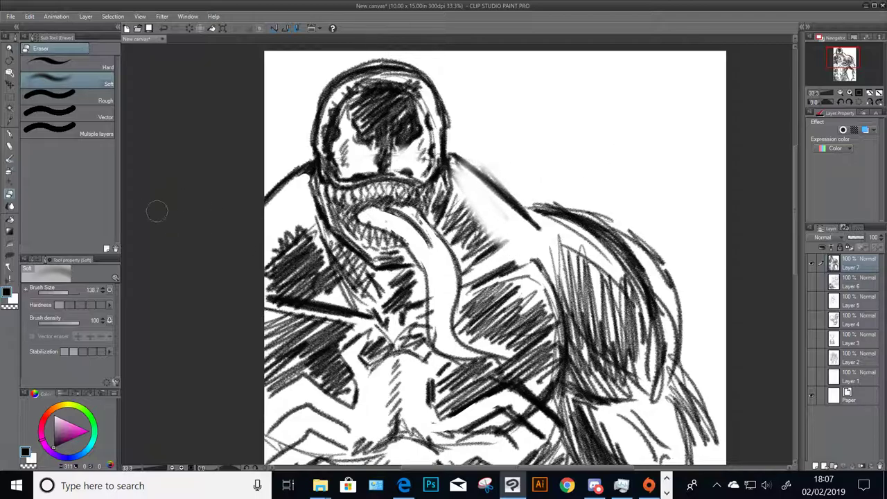
# Restore the chalk hatching beside the neck and redraw the right neck slope's contour
pyautogui.click(10, 147)
pyautogui.moveTo(472, 206)
pyautogui.mouseDown()
pyautogui.moveTo(489, 232)
pyautogui.moveTo(466, 202)
pyautogui.moveTo(462, 258)
pyautogui.mouseUp()
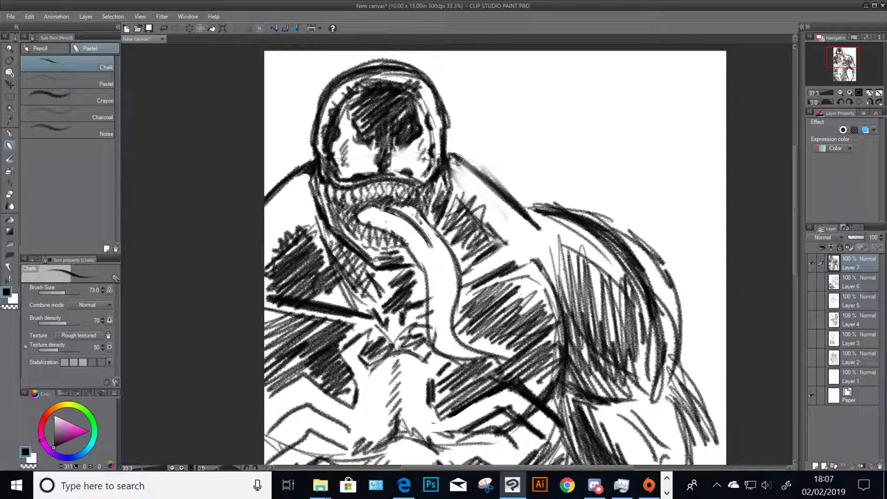
pyautogui.moveTo(460, 161)
pyautogui.mouseDown()
pyautogui.moveTo(534, 225)
pyautogui.moveTo(554, 225)
pyautogui.moveTo(507, 178)
pyautogui.mouseUp()
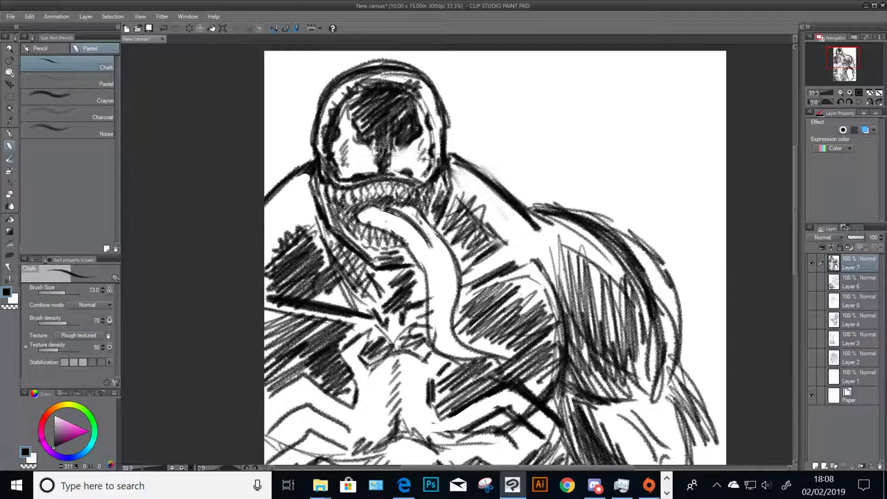
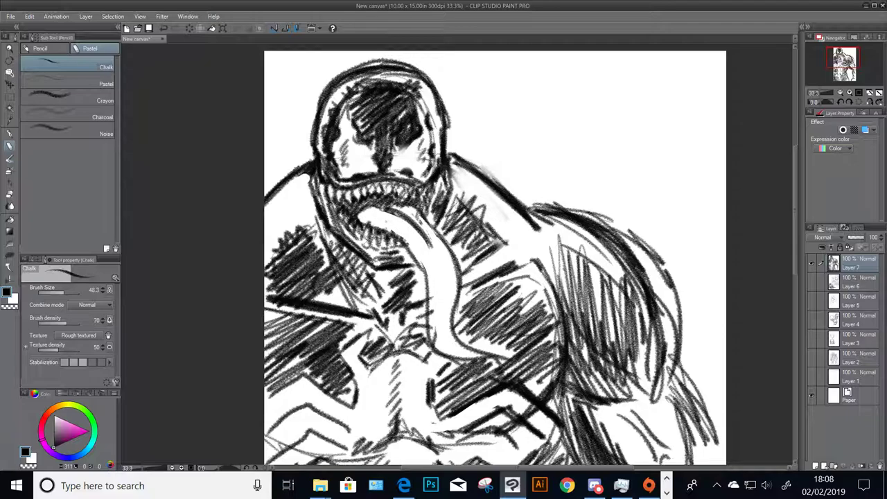
# Carve out the upper and lower teeth with transparent chalk strokes at size 48.3, and return to black
pyautogui.press('c')
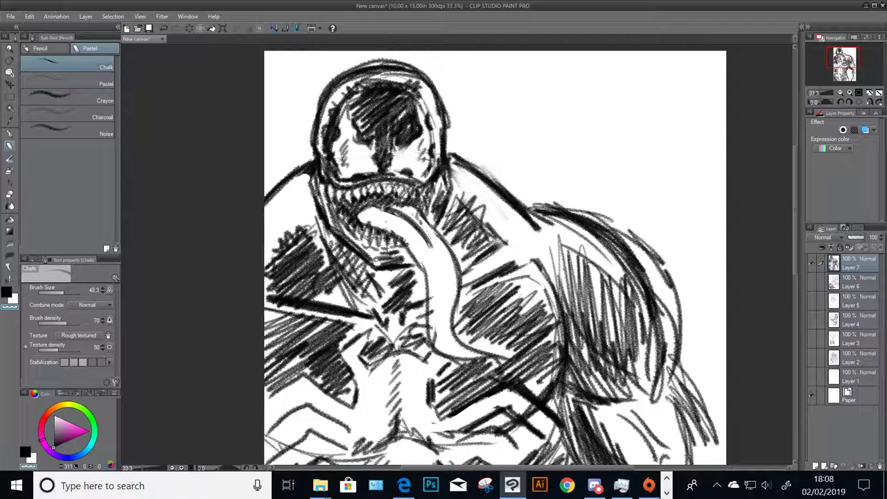
pyautogui.moveTo(367, 229)
pyautogui.mouseDown()
pyautogui.moveTo(342, 214)
pyautogui.moveTo(371, 241)
pyautogui.moveTo(393, 246)
pyautogui.mouseUp()
pyautogui.moveTo(388, 185); pyautogui.dragTo(391, 191)
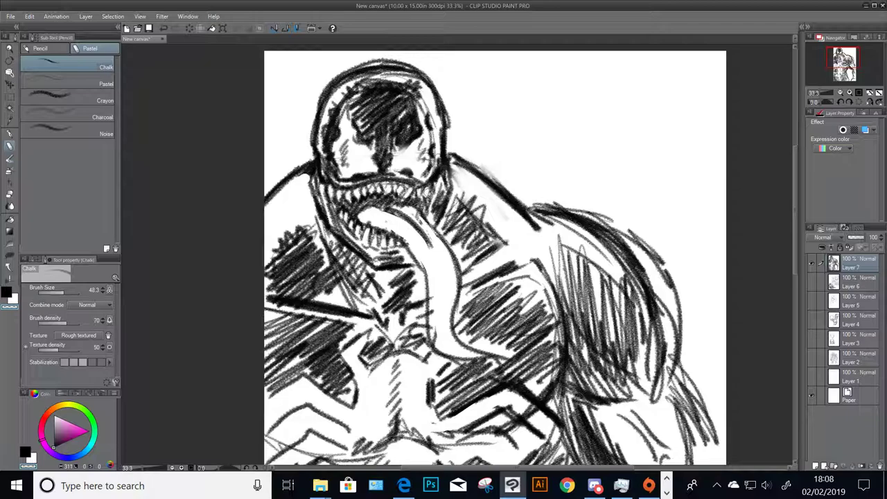
pyautogui.click(26, 452)
pyautogui.moveTo(841, 56)
pyautogui.mouseDown()
pyautogui.moveTo(844, 68)
pyautogui.moveTo(845, 60)
pyautogui.mouseUp()
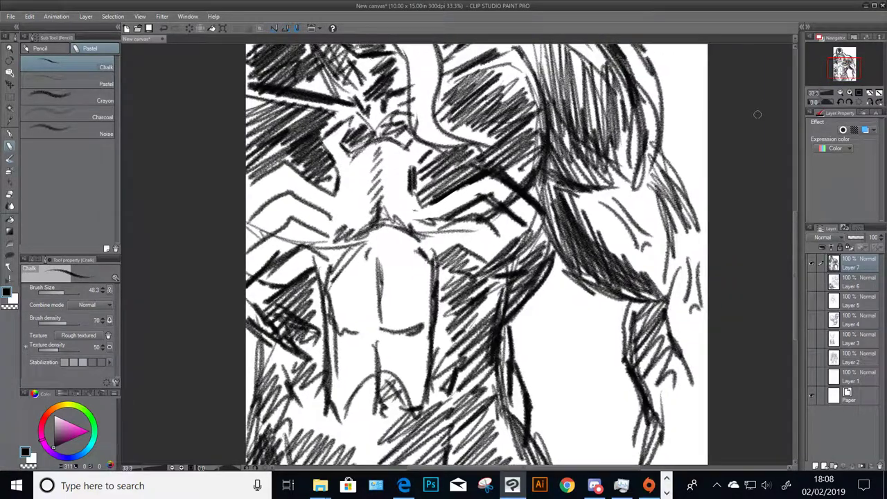
# Extend the right forearm's contour toward the hand and touch up the shoulder slope with chalk strokes
pyautogui.click(870, 93)
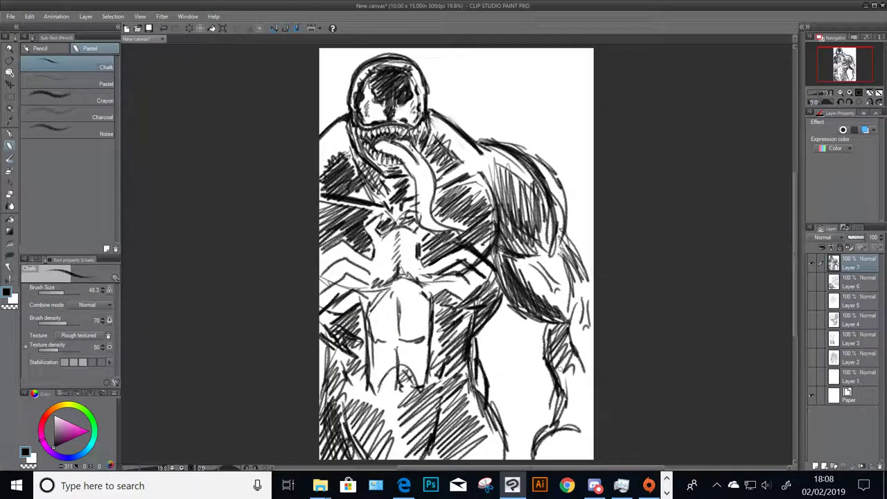
pyautogui.moveTo(560, 367)
pyautogui.mouseDown()
pyautogui.moveTo(565, 394)
pyautogui.moveTo(576, 391)
pyautogui.moveTo(562, 428)
pyautogui.mouseUp()
pyautogui.moveTo(593, 390)
pyautogui.mouseDown()
pyautogui.moveTo(582, 439)
pyautogui.moveTo(550, 452)
pyautogui.moveTo(572, 449)
pyautogui.moveTo(560, 448)
pyautogui.mouseUp()
pyautogui.moveTo(554, 426)
pyautogui.mouseDown()
pyautogui.moveTo(525, 448)
pyautogui.moveTo(545, 459)
pyautogui.mouseUp()
pyautogui.moveTo(464, 161)
pyautogui.mouseDown()
pyautogui.moveTo(448, 178)
pyautogui.moveTo(463, 171)
pyautogui.mouseUp()
# Hide the shaded torso sketch and rough in an oval head with sloping shoulder lines on a new layer
pyautogui.click(812, 263)
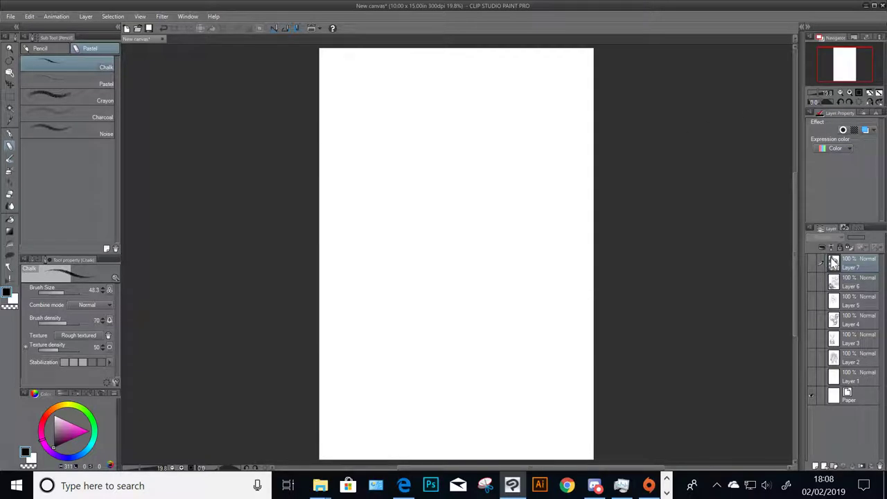
pyautogui.click(816, 466)
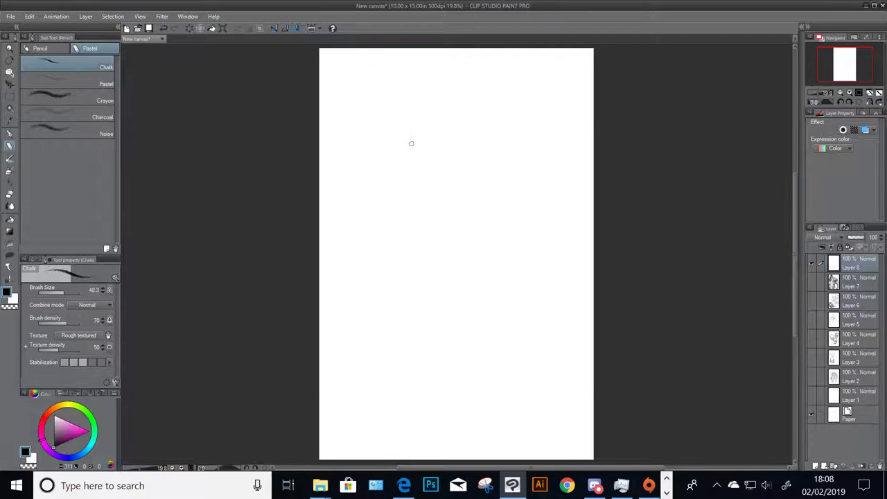
pyautogui.moveTo(417, 122)
pyautogui.mouseDown()
pyautogui.moveTo(445, 139)
pyautogui.moveTo(425, 120)
pyautogui.moveTo(414, 154)
pyautogui.moveTo(445, 119)
pyautogui.moveTo(457, 148)
pyautogui.mouseUp()
pyautogui.moveTo(458, 148)
pyautogui.mouseDown()
pyautogui.moveTo(412, 156)
pyautogui.moveTo(421, 174)
pyautogui.mouseUp()
pyautogui.moveTo(420, 174)
pyautogui.mouseDown()
pyautogui.moveTo(455, 135)
pyautogui.moveTo(449, 176)
pyautogui.mouseUp()
pyautogui.moveTo(418, 171)
pyautogui.mouseDown()
pyautogui.moveTo(427, 177)
pyautogui.moveTo(420, 162)
pyautogui.moveTo(451, 124)
pyautogui.moveTo(383, 162)
pyautogui.mouseUp()
pyautogui.moveTo(410, 131); pyautogui.dragTo(372, 169)
pyautogui.moveTo(465, 136); pyautogui.dragTo(489, 159)
pyautogui.moveTo(400, 138); pyautogui.dragTo(372, 174)
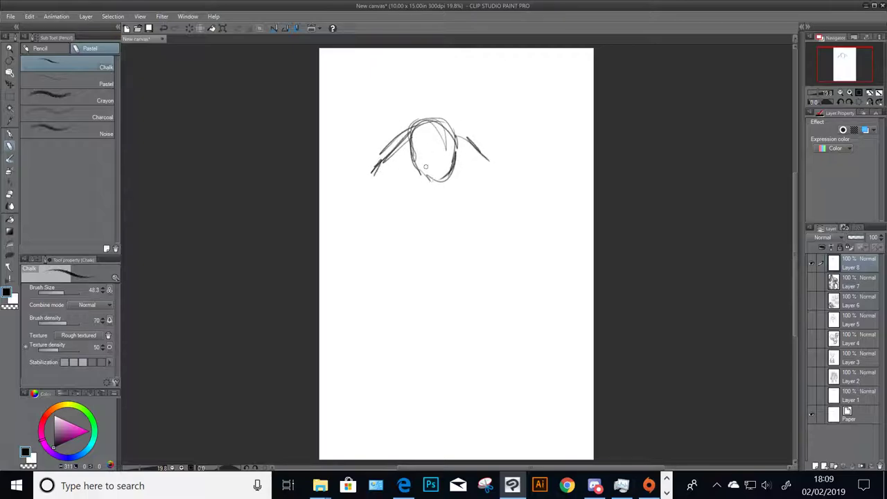
# Sketch a small boxy mannequin with head, sectioned torso and arms in the page's upper right area
pyautogui.moveTo(525, 105)
pyautogui.mouseDown()
pyautogui.moveTo(525, 93)
pyautogui.moveTo(525, 112)
pyautogui.moveTo(548, 108)
pyautogui.moveTo(514, 134)
pyautogui.moveTo(547, 141)
pyautogui.mouseUp()
pyautogui.moveTo(529, 111); pyautogui.dragTo(530, 145)
pyautogui.moveTo(518, 125)
pyautogui.mouseDown()
pyautogui.moveTo(548, 120)
pyautogui.moveTo(546, 146)
pyautogui.mouseUp()
pyautogui.moveTo(514, 111); pyautogui.dragTo(515, 111)
pyautogui.moveTo(511, 120); pyautogui.dragTo(504, 154)
pyautogui.moveTo(548, 110); pyautogui.dragTo(560, 161)
pyautogui.moveTo(516, 117); pyautogui.dragTo(503, 158)
pyautogui.moveTo(545, 131); pyautogui.dragTo(559, 156)
pyautogui.moveTo(550, 110); pyautogui.dragTo(564, 153)
pyautogui.moveTo(517, 129)
pyautogui.mouseDown()
pyautogui.moveTo(505, 161)
pyautogui.moveTo(526, 148)
pyautogui.mouseUp()
pyautogui.moveTo(545, 129); pyautogui.dragTo(551, 153)
pyautogui.moveTo(528, 141); pyautogui.dragTo(525, 161)
pyautogui.moveTo(521, 156)
pyautogui.mouseDown()
pyautogui.moveTo(550, 155)
pyautogui.moveTo(524, 170)
pyautogui.moveTo(549, 167)
pyautogui.mouseUp()
pyautogui.moveTo(525, 169); pyautogui.dragTo(548, 167)
# Add crossed guidelines to the large head and sketch a small figure's head, shoulders and tapered torso near the page's lower centre
pyautogui.moveTo(431, 123)
pyautogui.mouseDown()
pyautogui.moveTo(443, 173)
pyautogui.moveTo(428, 155)
pyautogui.moveTo(454, 156)
pyautogui.mouseUp()
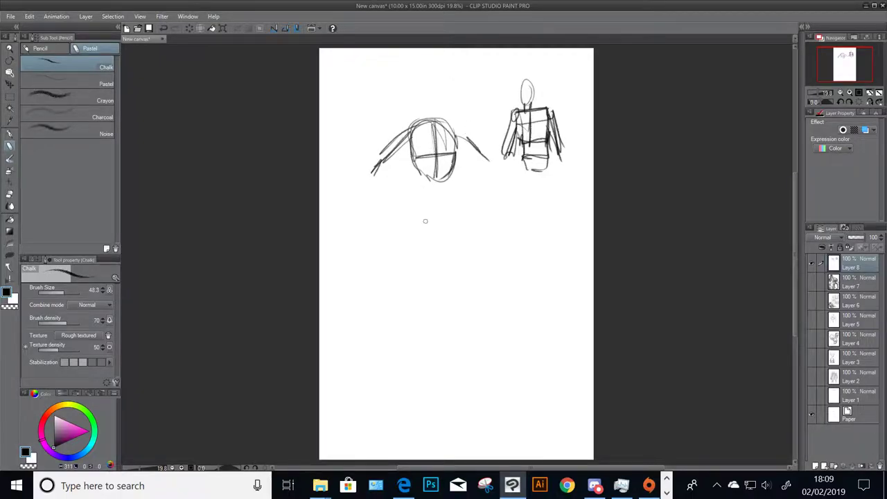
pyautogui.moveTo(440, 292); pyautogui.dragTo(446, 280)
pyautogui.moveTo(436, 313)
pyautogui.mouseDown()
pyautogui.moveTo(433, 322)
pyautogui.moveTo(457, 317)
pyautogui.moveTo(424, 323)
pyautogui.moveTo(422, 356)
pyautogui.mouseUp()
pyautogui.moveTo(463, 322); pyautogui.dragTo(458, 351)
pyautogui.moveTo(465, 323)
pyautogui.mouseDown()
pyautogui.moveTo(459, 353)
pyautogui.moveTo(429, 380)
pyautogui.mouseUp()
pyautogui.moveTo(458, 350); pyautogui.dragTo(460, 383)
pyautogui.moveTo(427, 356); pyautogui.dragTo(425, 382)
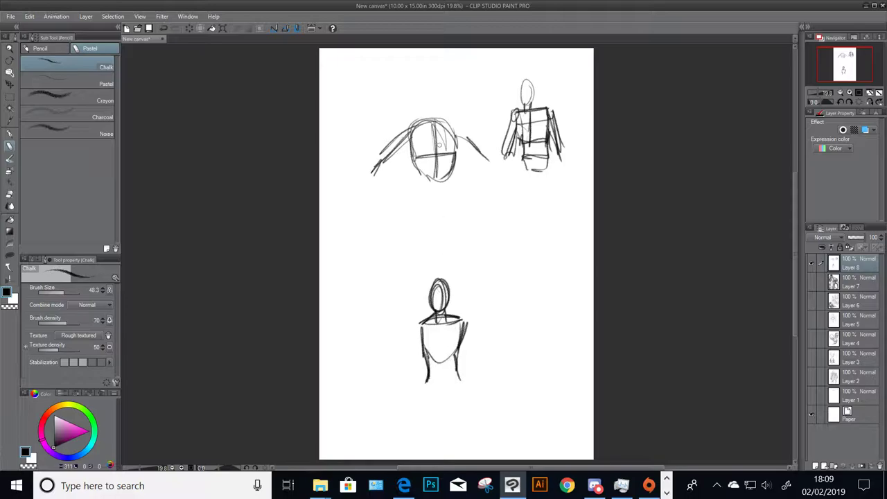
pyautogui.moveTo(413, 160)
pyautogui.mouseDown()
pyautogui.moveTo(442, 133)
pyautogui.moveTo(457, 141)
pyautogui.mouseUp()
pyautogui.moveTo(411, 159); pyautogui.dragTo(434, 130)
pyautogui.hotkey('ctrl', 'z')
pyautogui.hotkey('ctrl', 'z')
pyautogui.hotkey('ctrl', 'z')
# Draw broad arching shoulder contours around the large head and short chest lines beneath it
pyautogui.moveTo(416, 106)
pyautogui.mouseDown()
pyautogui.moveTo(365, 154)
pyautogui.moveTo(372, 140)
pyautogui.mouseUp()
pyautogui.moveTo(442, 102); pyautogui.dragTo(491, 141)
pyautogui.moveTo(371, 141); pyautogui.dragTo(490, 135)
pyautogui.moveTo(398, 116)
pyautogui.mouseDown()
pyautogui.moveTo(357, 167)
pyautogui.moveTo(410, 194)
pyautogui.mouseUp()
pyautogui.moveTo(468, 192)
pyautogui.mouseDown()
pyautogui.moveTo(512, 179)
pyautogui.moveTo(425, 109)
pyautogui.moveTo(360, 152)
pyautogui.mouseUp()
pyautogui.moveTo(457, 113); pyautogui.dragTo(506, 160)
# Add rounded shoulders, oval arms and the waist lines to the small figure
pyautogui.moveTo(418, 324); pyautogui.dragTo(420, 345)
pyautogui.moveTo(465, 320); pyautogui.dragTo(470, 341)
pyautogui.moveTo(414, 324)
pyautogui.mouseDown()
pyautogui.moveTo(421, 345)
pyautogui.moveTo(413, 345)
pyautogui.moveTo(413, 370)
pyautogui.mouseUp()
pyautogui.moveTo(463, 335)
pyautogui.mouseDown()
pyautogui.moveTo(472, 363)
pyautogui.moveTo(431, 406)
pyautogui.mouseUp()
# Sketch wavy ground lines beneath the small figure and sweeping background curves along the page's sides and upper corners
pyautogui.moveTo(320, 389)
pyautogui.mouseDown()
pyautogui.moveTo(415, 394)
pyautogui.moveTo(561, 429)
pyautogui.mouseUp()
pyautogui.moveTo(350, 418); pyautogui.dragTo(537, 429)
pyautogui.moveTo(596, 178); pyautogui.dragTo(636, 271)
pyautogui.moveTo(327, 61); pyautogui.dragTo(401, 89)
pyautogui.moveTo(372, 122)
pyautogui.mouseDown()
pyautogui.moveTo(368, 131)
pyautogui.moveTo(315, 130)
pyautogui.mouseUp()
pyautogui.moveTo(608, 72)
pyautogui.mouseDown()
pyautogui.moveTo(560, 109)
pyautogui.moveTo(517, 87)
pyautogui.moveTo(524, 132)
pyautogui.moveTo(542, 151)
pyautogui.mouseUp()
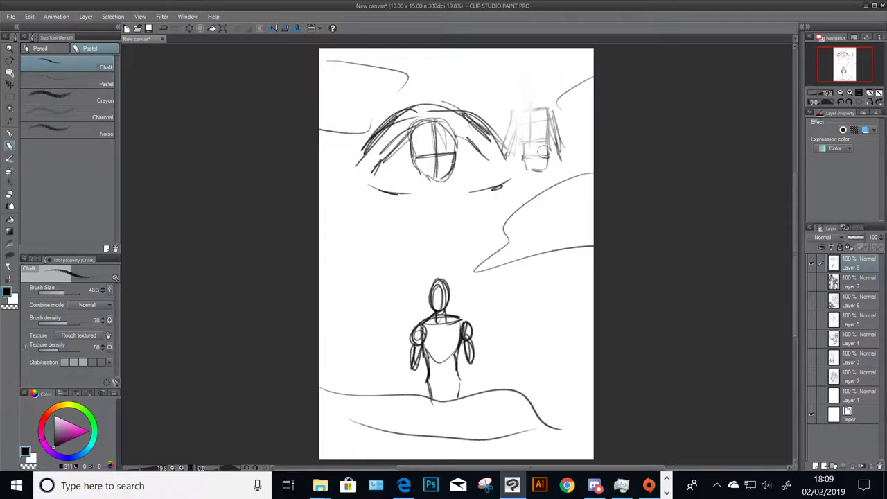
# Erase the small mannequin in the upper right area with the Hard eraser at size 207.5
pyautogui.click(11, 207)
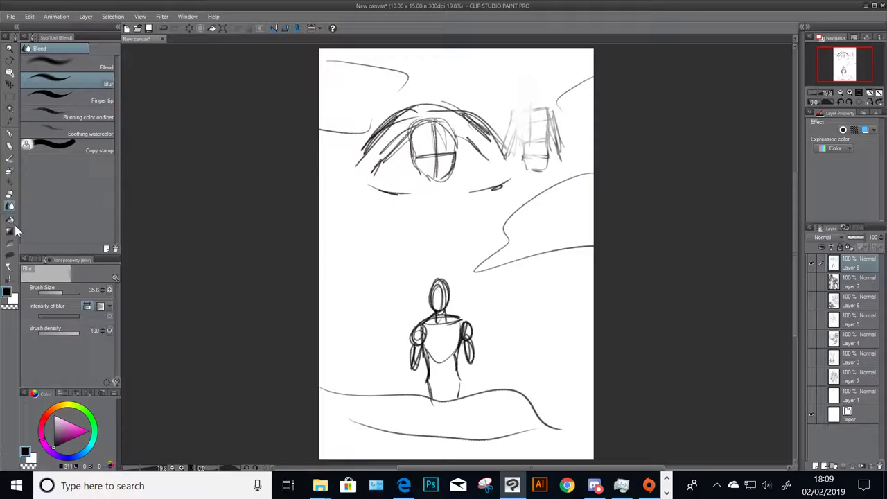
pyautogui.click(10, 195)
pyautogui.click(97, 63)
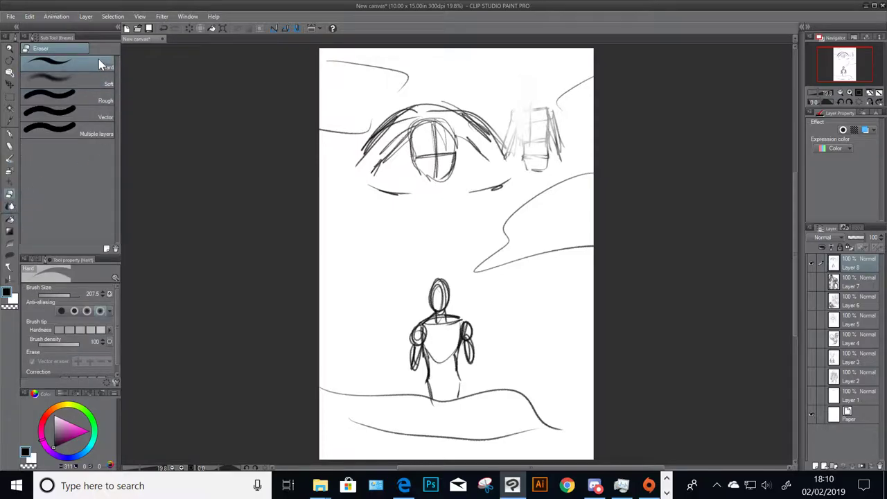
pyautogui.moveTo(539, 71)
pyautogui.mouseDown()
pyautogui.moveTo(511, 145)
pyautogui.moveTo(526, 104)
pyautogui.moveTo(549, 133)
pyautogui.moveTo(543, 160)
pyautogui.moveTo(526, 154)
pyautogui.moveTo(538, 111)
pyautogui.moveTo(564, 135)
pyautogui.moveTo(598, 137)
pyautogui.mouseUp()
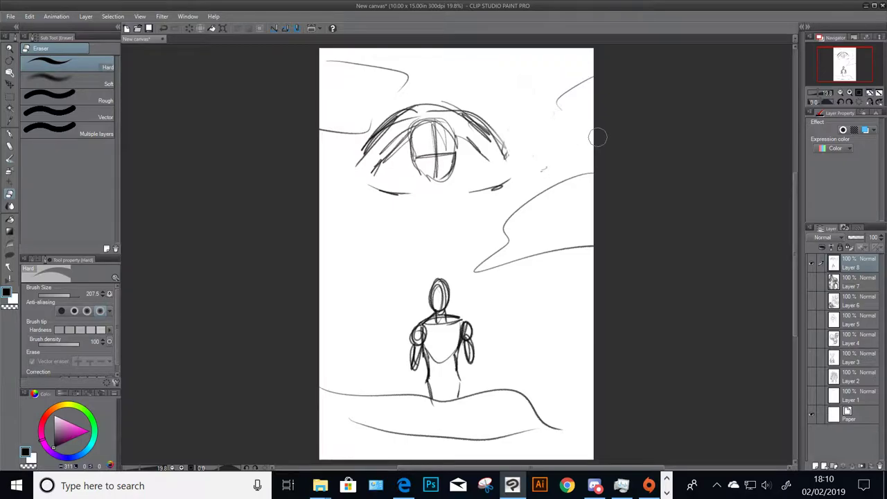
# Rough in the giant's collarbones, chest centre line, pectorals and rounded shoulders with the Chalk brush
pyautogui.click(9, 158)
pyautogui.click(10, 147)
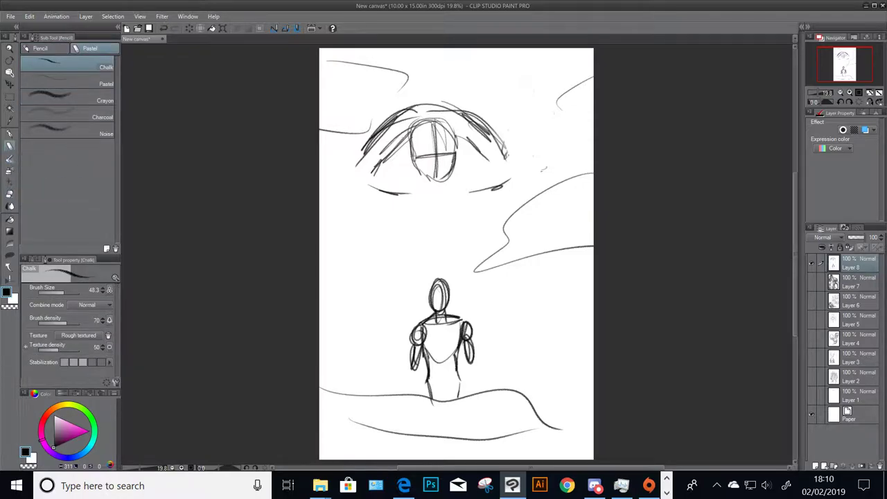
pyautogui.moveTo(385, 180); pyautogui.dragTo(428, 194)
pyautogui.moveTo(505, 179)
pyautogui.mouseDown()
pyautogui.moveTo(469, 190)
pyautogui.moveTo(436, 226)
pyautogui.mouseUp()
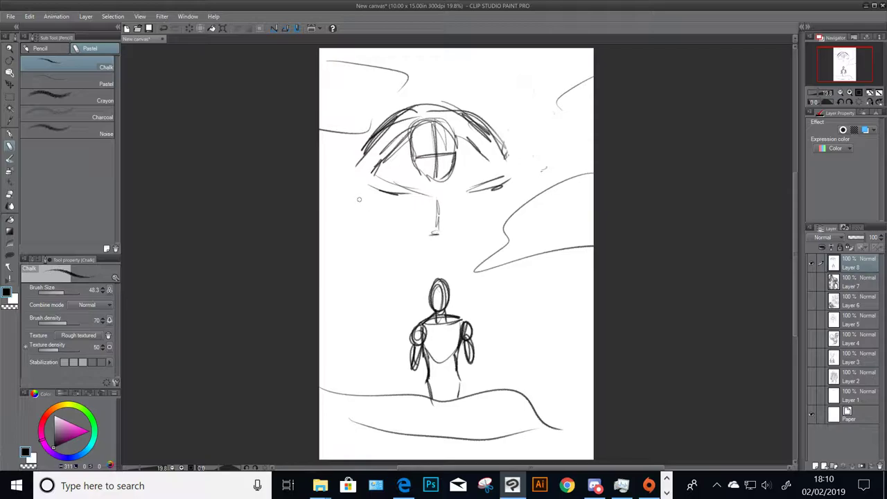
pyautogui.moveTo(352, 192); pyautogui.dragTo(456, 229)
pyautogui.moveTo(447, 190); pyautogui.dragTo(510, 179)
pyautogui.moveTo(513, 195); pyautogui.dragTo(485, 222)
pyautogui.moveTo(357, 206)
pyautogui.mouseDown()
pyautogui.moveTo(378, 243)
pyautogui.moveTo(424, 243)
pyautogui.mouseUp()
pyautogui.moveTo(519, 202); pyautogui.dragTo(475, 238)
pyautogui.moveTo(509, 151)
pyautogui.mouseDown()
pyautogui.moveTo(549, 168)
pyautogui.moveTo(523, 216)
pyautogui.mouseUp()
pyautogui.moveTo(346, 149)
pyautogui.mouseDown()
pyautogui.moveTo(320, 202)
pyautogui.moveTo(361, 223)
pyautogui.mouseUp()
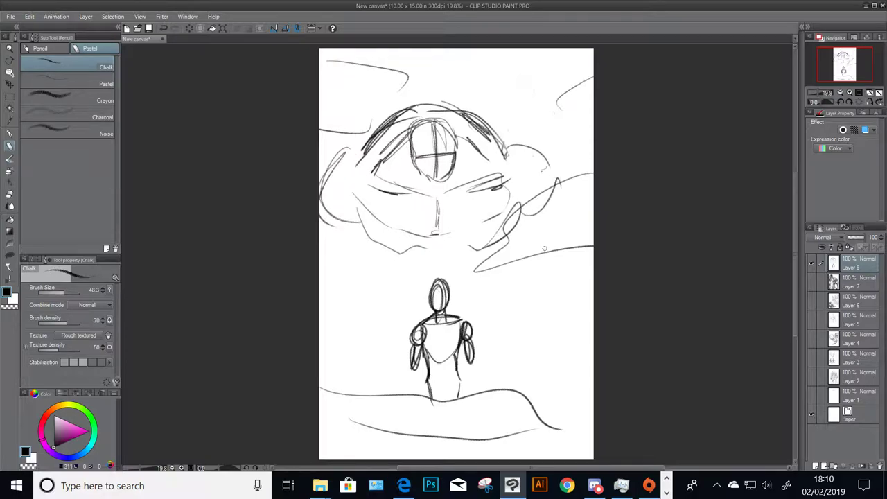
# Sketch the giant's arm lines at the page's right edge and the pointed fingers of the left hand
pyautogui.moveTo(545, 255)
pyautogui.mouseDown()
pyautogui.moveTo(578, 271)
pyautogui.moveTo(593, 251)
pyautogui.mouseUp()
pyautogui.moveTo(569, 271)
pyautogui.mouseDown()
pyautogui.moveTo(594, 287)
pyautogui.moveTo(586, 279)
pyautogui.moveTo(569, 335)
pyautogui.mouseUp()
pyautogui.moveTo(593, 298); pyautogui.dragTo(555, 352)
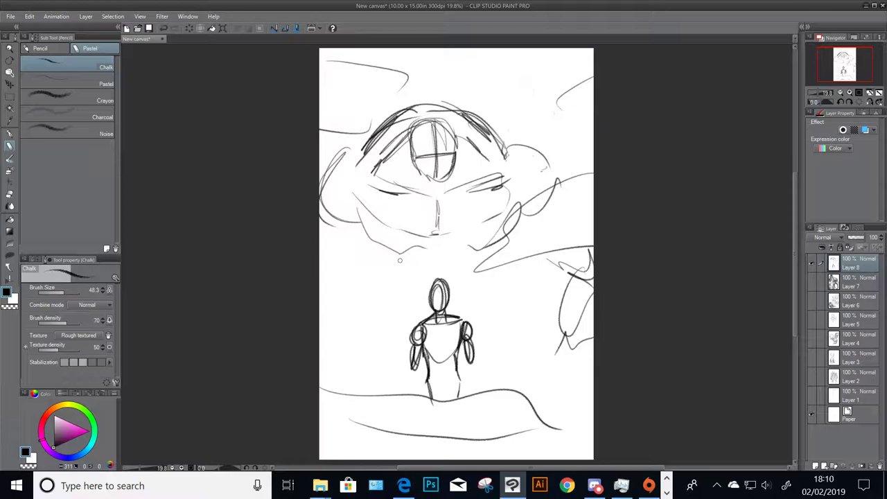
pyautogui.moveTo(393, 233)
pyautogui.mouseDown()
pyautogui.moveTo(411, 281)
pyautogui.moveTo(380, 280)
pyautogui.moveTo(428, 251)
pyautogui.moveTo(420, 270)
pyautogui.mouseUp()
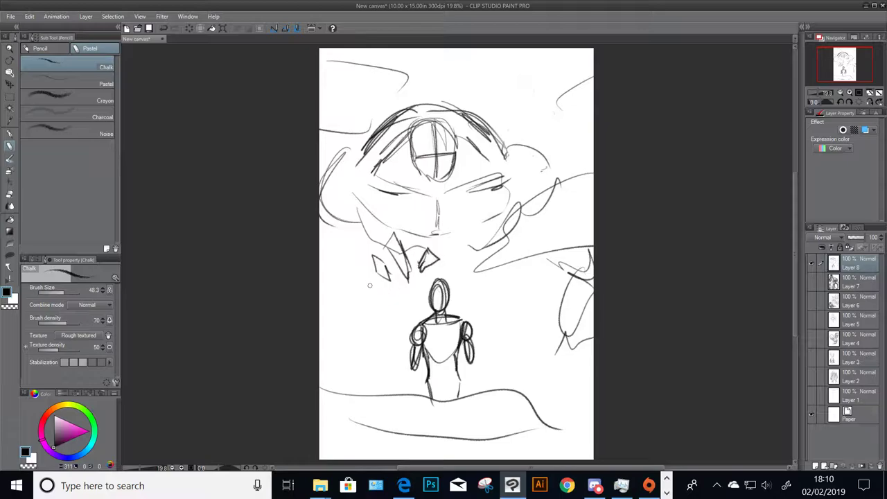
pyautogui.moveTo(361, 273)
pyautogui.mouseDown()
pyautogui.moveTo(378, 303)
pyautogui.moveTo(365, 308)
pyautogui.mouseUp()
pyautogui.moveTo(380, 249)
pyautogui.mouseDown()
pyautogui.moveTo(350, 234)
pyautogui.moveTo(329, 250)
pyautogui.mouseUp()
pyautogui.moveTo(328, 292); pyautogui.dragTo(359, 305)
# Rough in the giant's right hand and sweeping left forearm curves on either side of the small figure
pyautogui.moveTo(445, 269); pyautogui.dragTo(546, 298)
pyautogui.moveTo(460, 289); pyautogui.dragTo(527, 325)
pyautogui.moveTo(548, 272); pyautogui.dragTo(487, 325)
pyautogui.moveTo(415, 302)
pyautogui.mouseDown()
pyautogui.moveTo(359, 297)
pyautogui.moveTo(323, 340)
pyautogui.mouseUp()
pyautogui.moveTo(323, 340); pyautogui.dragTo(411, 313)
pyautogui.moveTo(349, 309); pyautogui.dragTo(330, 363)
pyautogui.moveTo(411, 339); pyautogui.dragTo(322, 359)
pyautogui.moveTo(515, 332); pyautogui.dragTo(535, 372)
pyautogui.moveTo(548, 326); pyautogui.dragTo(533, 387)
# Sketch the small figure's forearms and spread-fingered hands, raising the left hand beside the head
pyautogui.moveTo(409, 376); pyautogui.dragTo(416, 394)
pyautogui.moveTo(412, 368); pyautogui.dragTo(405, 394)
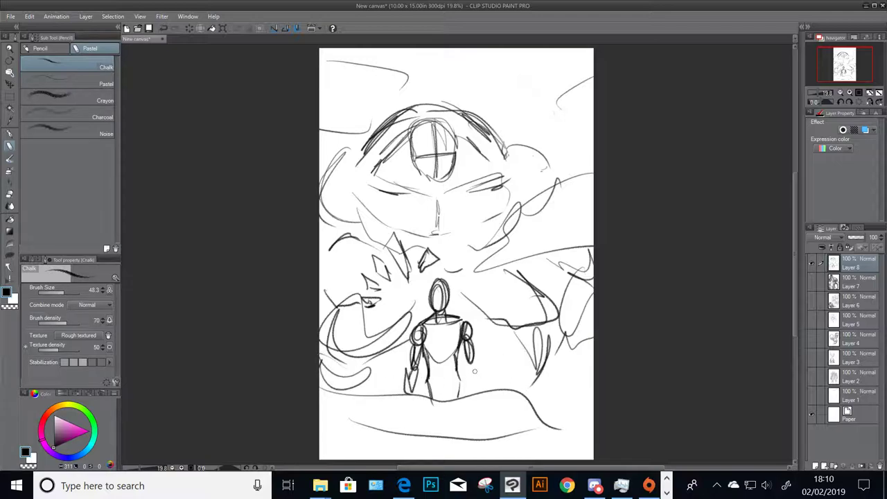
pyautogui.moveTo(473, 349); pyautogui.dragTo(486, 342)
pyautogui.moveTo(489, 342)
pyautogui.mouseDown()
pyautogui.moveTo(477, 359)
pyautogui.moveTo(483, 341)
pyautogui.mouseUp()
pyautogui.moveTo(410, 345); pyautogui.dragTo(403, 363)
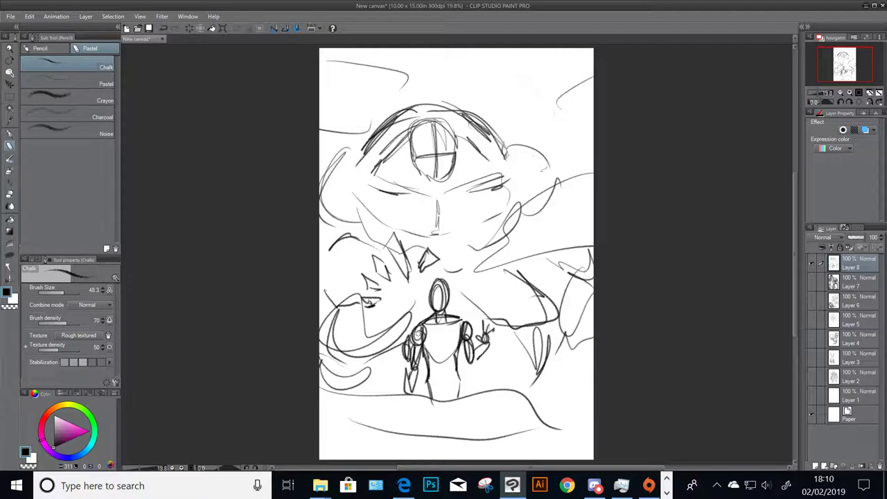
pyautogui.moveTo(411, 326)
pyautogui.mouseDown()
pyautogui.moveTo(420, 310)
pyautogui.moveTo(427, 320)
pyautogui.mouseUp()
pyautogui.moveTo(420, 299)
pyautogui.mouseDown()
pyautogui.moveTo(407, 324)
pyautogui.moveTo(411, 313)
pyautogui.mouseUp()
pyautogui.moveTo(417, 300); pyautogui.dragTo(409, 356)
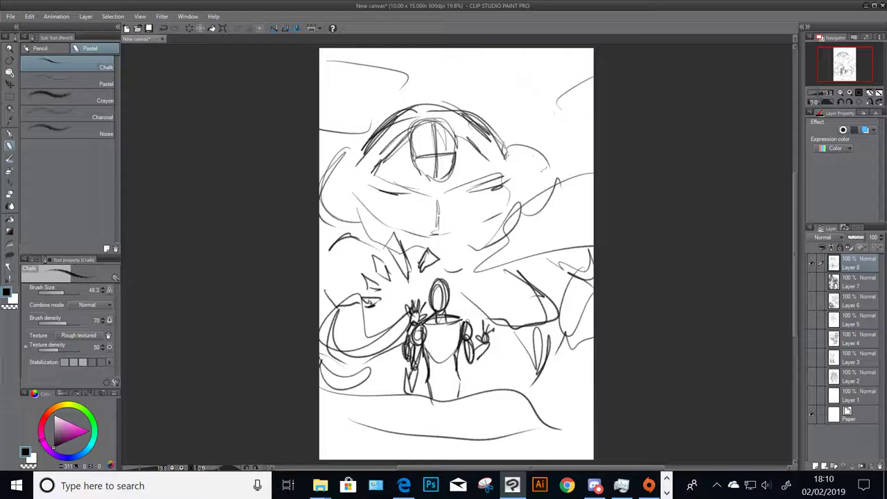
# Raise the small figure's right hand and add torso details, hips and the start of the legs
pyautogui.moveTo(459, 317)
pyautogui.mouseDown()
pyautogui.moveTo(474, 297)
pyautogui.moveTo(489, 336)
pyautogui.moveTo(478, 352)
pyautogui.moveTo(471, 332)
pyautogui.moveTo(478, 359)
pyautogui.moveTo(442, 361)
pyautogui.moveTo(436, 377)
pyautogui.moveTo(454, 377)
pyautogui.moveTo(430, 397)
pyautogui.moveTo(443, 400)
pyautogui.moveTo(396, 428)
pyautogui.mouseUp()
pyautogui.moveTo(407, 403)
pyautogui.mouseDown()
pyautogui.moveTo(434, 411)
pyautogui.moveTo(415, 431)
pyautogui.mouseUp()
pyautogui.moveTo(465, 392)
pyautogui.mouseDown()
pyautogui.moveTo(479, 412)
pyautogui.moveTo(414, 427)
pyautogui.mouseUp()
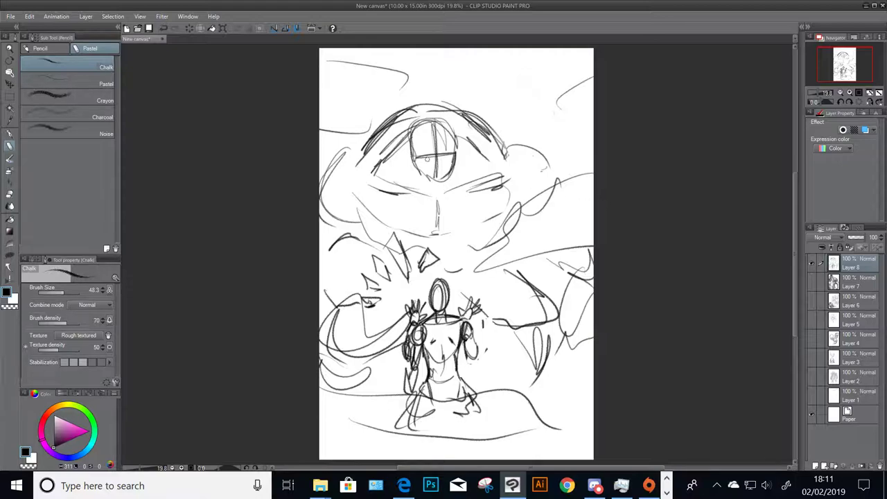
# Clear the guidelines inside the large head and draw Venom's two jagged eye shapes
pyautogui.moveTo(424, 158); pyautogui.dragTo(419, 170)
pyautogui.moveTo(439, 165); pyautogui.dragTo(448, 162)
pyautogui.click(850, 92)
pyautogui.click(850, 92)
pyautogui.moveTo(837, 56); pyautogui.dragTo(837, 52)
pyautogui.moveTo(463, 160)
pyautogui.mouseDown()
pyautogui.moveTo(435, 105)
pyautogui.moveTo(428, 130)
pyautogui.moveTo(456, 148)
pyautogui.moveTo(427, 103)
pyautogui.moveTo(426, 153)
pyautogui.mouseUp()
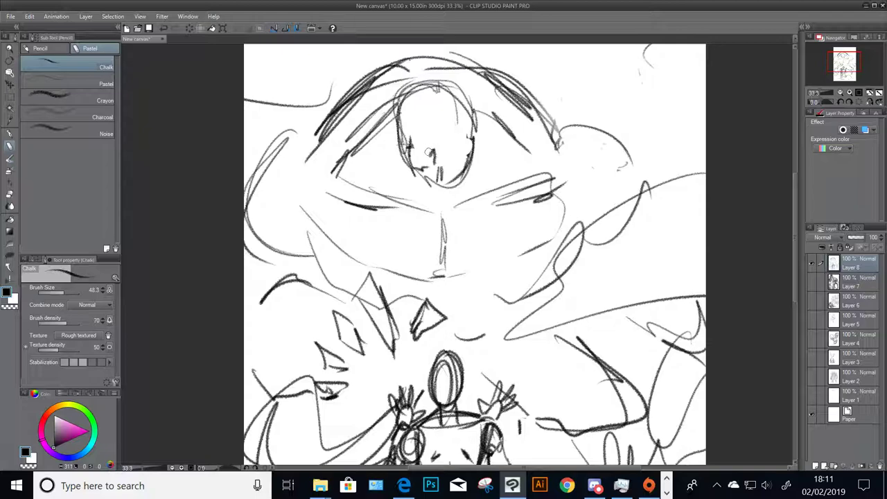
pyautogui.moveTo(429, 151)
pyautogui.mouseDown()
pyautogui.moveTo(409, 119)
pyautogui.moveTo(423, 113)
pyautogui.moveTo(409, 139)
pyautogui.moveTo(420, 165)
pyautogui.moveTo(447, 148)
pyautogui.moveTo(463, 154)
pyautogui.moveTo(446, 162)
pyautogui.moveTo(465, 159)
pyautogui.moveTo(464, 150)
pyautogui.mouseUp()
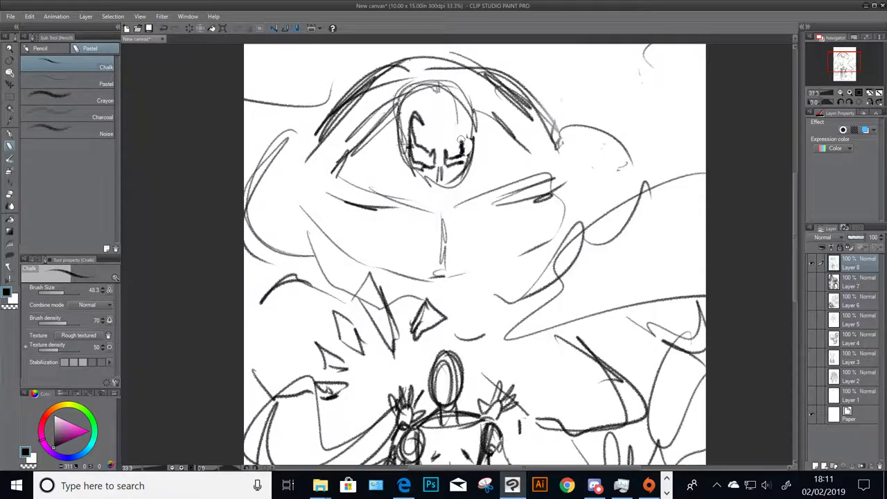
pyautogui.moveTo(460, 135)
pyautogui.mouseDown()
pyautogui.moveTo(452, 109)
pyautogui.moveTo(468, 158)
pyautogui.mouseUp()
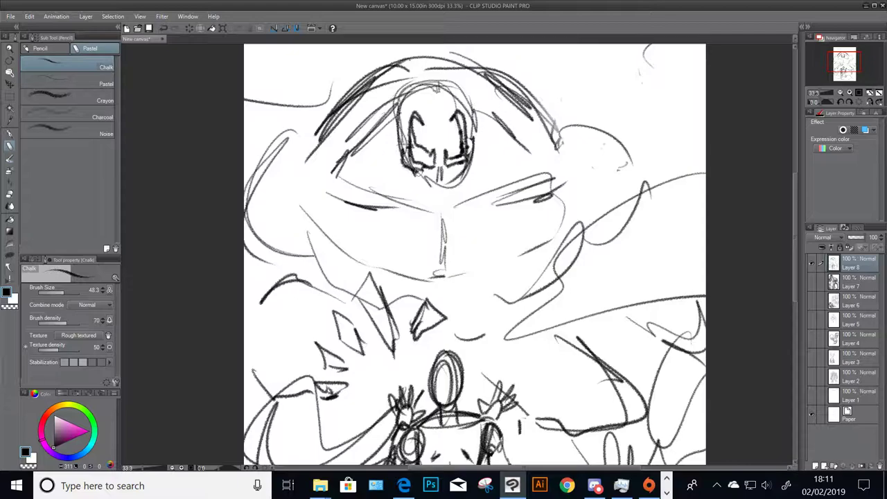
# Draw Venom's dark curved upper jaw with a row of teeth and longer fangs below it
pyautogui.moveTo(419, 175)
pyautogui.mouseDown()
pyautogui.moveTo(453, 174)
pyautogui.moveTo(478, 154)
pyautogui.moveTo(437, 174)
pyautogui.moveTo(400, 157)
pyautogui.mouseUp()
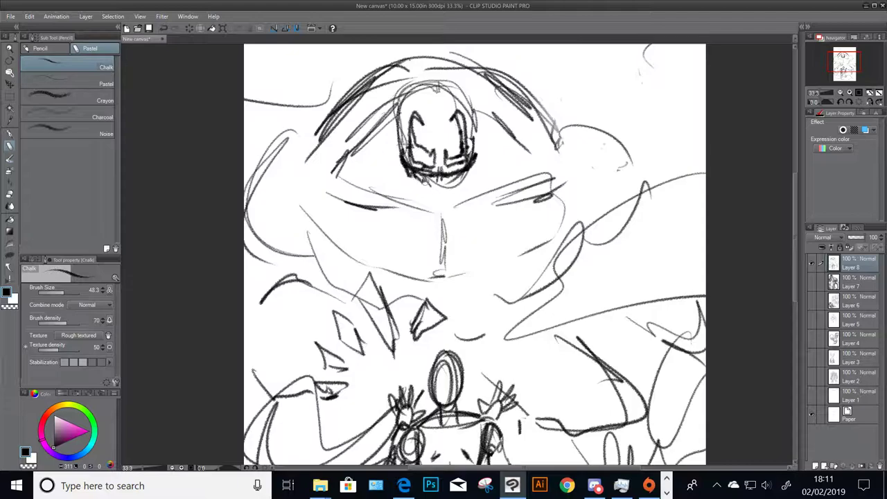
pyautogui.moveTo(413, 173)
pyautogui.mouseDown()
pyautogui.moveTo(438, 184)
pyautogui.moveTo(470, 163)
pyautogui.mouseUp()
pyautogui.moveTo(399, 160); pyautogui.dragTo(407, 185)
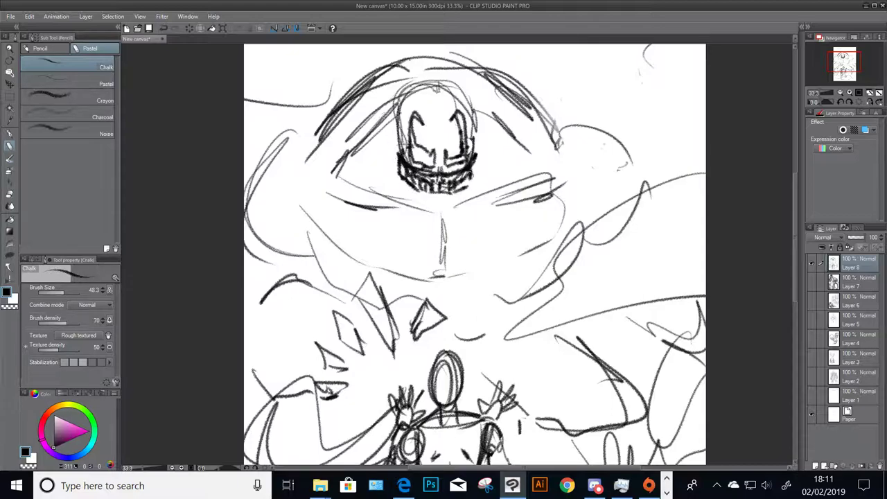
pyautogui.moveTo(476, 157); pyautogui.dragTo(471, 182)
pyautogui.moveTo(416, 183)
pyautogui.mouseDown()
pyautogui.moveTo(418, 209)
pyautogui.moveTo(451, 210)
pyautogui.mouseUp()
# Outline the sides of Venom's jaw and go over the skull contour with dark chalk strokes
pyautogui.moveTo(400, 151)
pyautogui.mouseDown()
pyautogui.moveTo(392, 184)
pyautogui.moveTo(419, 207)
pyautogui.moveTo(479, 185)
pyautogui.mouseUp()
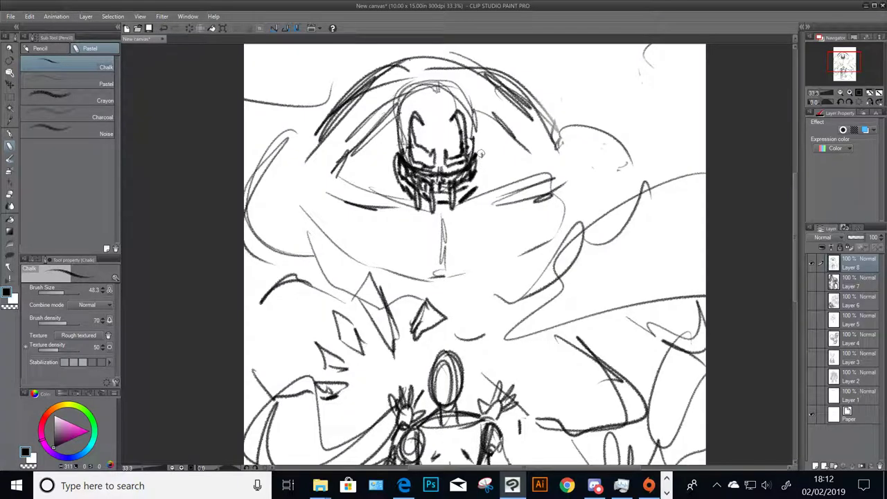
pyautogui.moveTo(481, 153)
pyautogui.mouseDown()
pyautogui.moveTo(485, 182)
pyautogui.moveTo(459, 205)
pyautogui.mouseUp()
pyautogui.moveTo(394, 153)
pyautogui.mouseDown()
pyautogui.moveTo(391, 112)
pyautogui.moveTo(409, 91)
pyautogui.moveTo(402, 153)
pyautogui.mouseUp()
pyautogui.moveTo(399, 109)
pyautogui.mouseDown()
pyautogui.moveTo(428, 78)
pyautogui.moveTo(470, 88)
pyautogui.moveTo(485, 164)
pyautogui.mouseUp()
pyautogui.moveTo(459, 83); pyautogui.dragTo(483, 139)
pyautogui.moveTo(466, 80); pyautogui.dragTo(417, 99)
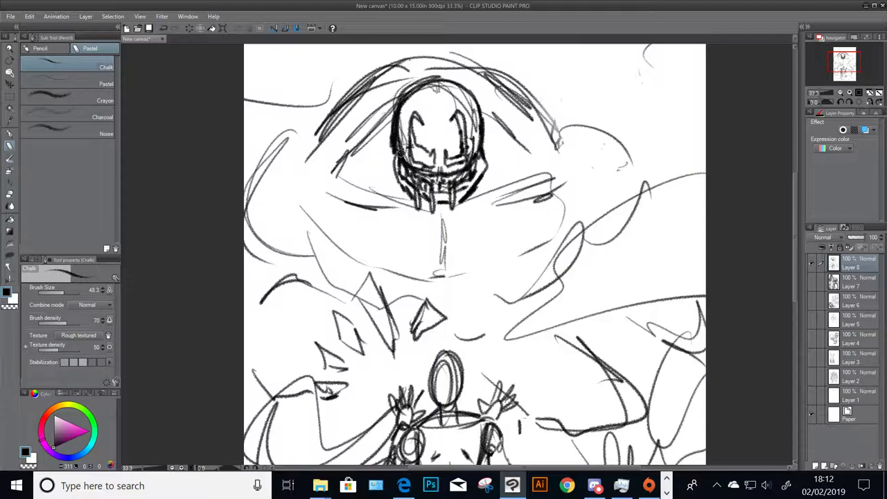
pyautogui.moveTo(400, 150); pyautogui.dragTo(406, 186)
pyautogui.moveTo(486, 158); pyautogui.dragTo(469, 195)
# Darken the arching shoulder contours on both sides of Venom's head
pyautogui.moveTo(423, 69); pyautogui.dragTo(315, 144)
pyautogui.moveTo(474, 73)
pyautogui.mouseDown()
pyautogui.moveTo(535, 101)
pyautogui.moveTo(578, 155)
pyautogui.mouseUp()
pyautogui.moveTo(527, 110); pyautogui.dragTo(553, 123)
# Hatch the areas between Venom's jaw and shoulders on both sides with dark diagonal strokes
pyautogui.moveTo(484, 153); pyautogui.dragTo(519, 140)
pyautogui.moveTo(487, 171)
pyautogui.mouseDown()
pyautogui.moveTo(531, 157)
pyautogui.moveTo(490, 195)
pyautogui.mouseUp()
pyautogui.moveTo(380, 199)
pyautogui.mouseDown()
pyautogui.moveTo(416, 186)
pyautogui.moveTo(399, 164)
pyautogui.mouseUp()
pyautogui.moveTo(338, 169); pyautogui.dragTo(386, 135)
pyautogui.moveTo(343, 192); pyautogui.dragTo(399, 162)
pyautogui.moveTo(367, 201); pyautogui.dragTo(406, 148)
pyautogui.moveTo(480, 205); pyautogui.dragTo(554, 178)
pyautogui.moveTo(409, 209); pyautogui.dragTo(327, 185)
# Draw the angular upper body of the spider emblem in the centre of Venom's chest
pyautogui.moveTo(449, 218)
pyautogui.mouseDown()
pyautogui.moveTo(443, 233)
pyautogui.moveTo(468, 233)
pyautogui.moveTo(413, 233)
pyautogui.moveTo(421, 246)
pyautogui.mouseUp()
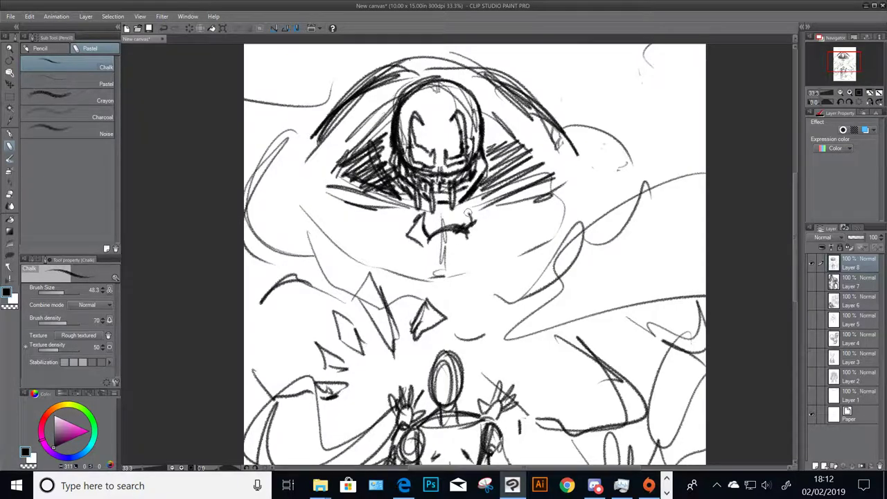
pyautogui.moveTo(467, 212)
pyautogui.mouseDown()
pyautogui.moveTo(489, 223)
pyautogui.moveTo(479, 241)
pyautogui.moveTo(458, 227)
pyautogui.moveTo(481, 254)
pyautogui.mouseUp()
pyautogui.moveTo(424, 249)
pyautogui.mouseDown()
pyautogui.moveTo(450, 259)
pyautogui.moveTo(478, 246)
pyautogui.moveTo(419, 264)
pyautogui.mouseUp()
# Draw the spider emblem's bent, pointed legs across the right side of the chest
pyautogui.moveTo(477, 244)
pyautogui.mouseDown()
pyautogui.moveTo(479, 260)
pyautogui.moveTo(521, 239)
pyautogui.mouseUp()
pyautogui.moveTo(502, 219); pyautogui.dragTo(566, 249)
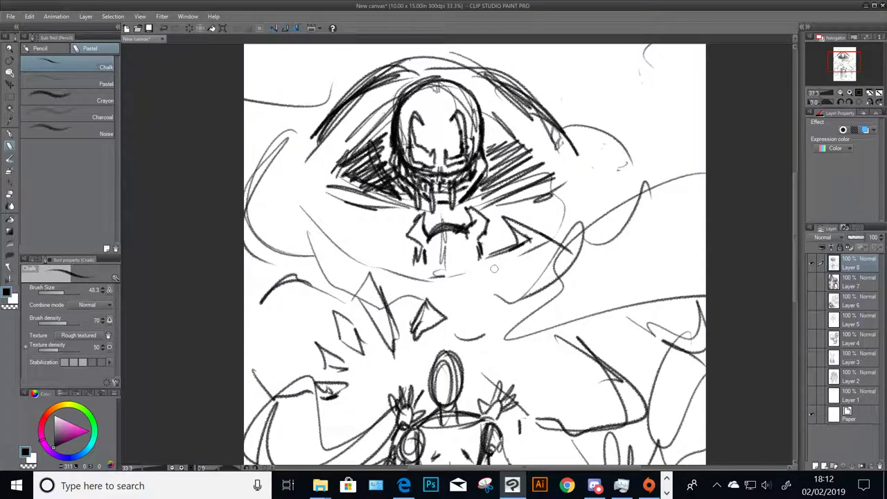
pyautogui.moveTo(490, 273)
pyautogui.mouseDown()
pyautogui.moveTo(553, 253)
pyautogui.moveTo(539, 264)
pyautogui.moveTo(559, 263)
pyautogui.moveTo(533, 234)
pyautogui.mouseUp()
pyautogui.moveTo(528, 266); pyautogui.dragTo(570, 235)
pyautogui.moveTo(510, 291)
pyautogui.mouseDown()
pyautogui.moveTo(561, 271)
pyautogui.moveTo(531, 295)
pyautogui.mouseUp()
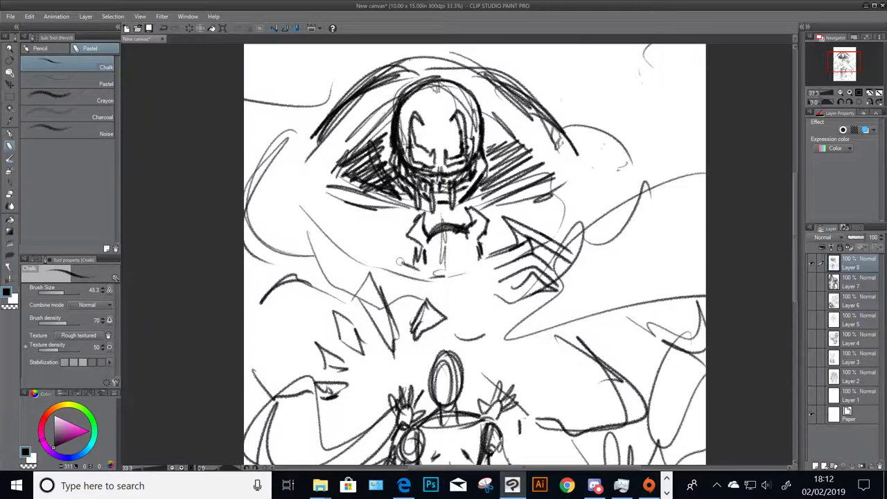
# Draw the spider emblem's bent legs on the left side of the chest and link both sides at its lower centre
pyautogui.moveTo(395, 257)
pyautogui.mouseDown()
pyautogui.moveTo(429, 269)
pyautogui.moveTo(370, 249)
pyautogui.moveTo(371, 259)
pyautogui.mouseUp()
pyautogui.moveTo(390, 236); pyautogui.dragTo(333, 268)
pyautogui.moveTo(367, 244); pyautogui.dragTo(324, 271)
pyautogui.moveTo(416, 277)
pyautogui.mouseDown()
pyautogui.moveTo(375, 268)
pyautogui.moveTo(330, 279)
pyautogui.moveTo(372, 273)
pyautogui.moveTo(334, 284)
pyautogui.mouseUp()
pyautogui.moveTo(418, 300)
pyautogui.mouseDown()
pyautogui.moveTo(363, 258)
pyautogui.moveTo(392, 271)
pyautogui.moveTo(334, 275)
pyautogui.moveTo(383, 287)
pyautogui.moveTo(344, 283)
pyautogui.mouseUp()
pyautogui.moveTo(430, 309)
pyautogui.mouseDown()
pyautogui.moveTo(368, 287)
pyautogui.moveTo(340, 294)
pyautogui.mouseUp()
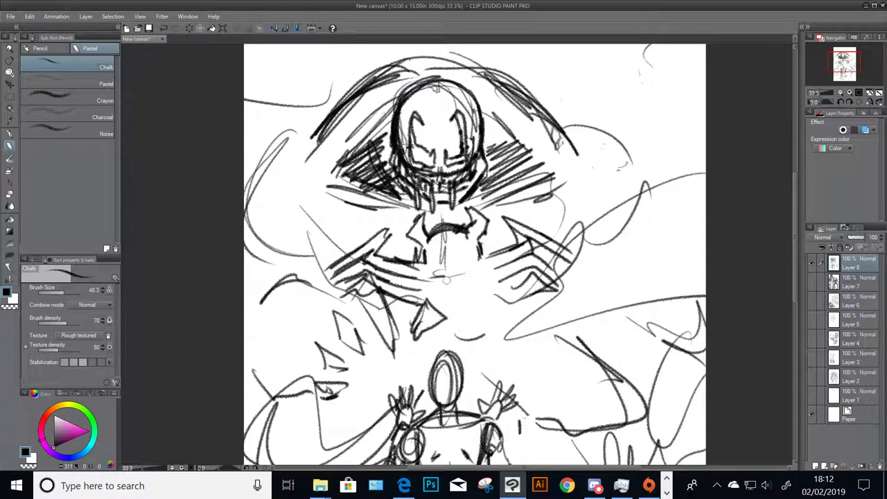
pyautogui.moveTo(447, 279)
pyautogui.mouseDown()
pyautogui.moveTo(381, 269)
pyautogui.moveTo(430, 280)
pyautogui.mouseUp()
pyautogui.moveTo(453, 279); pyautogui.dragTo(508, 270)
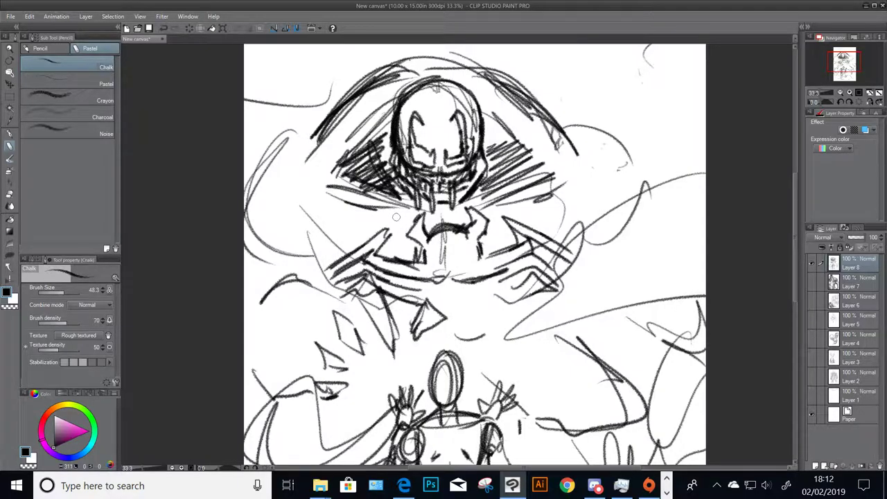
# Hatch the left pectoral around the spider legs and darken the chest's outer left contour
pyautogui.moveTo(335, 203); pyautogui.dragTo(324, 236)
pyautogui.moveTo(374, 215); pyautogui.dragTo(320, 258)
pyautogui.moveTo(408, 208)
pyautogui.mouseDown()
pyautogui.moveTo(384, 249)
pyautogui.moveTo(382, 263)
pyautogui.moveTo(392, 266)
pyautogui.mouseUp()
pyautogui.moveTo(306, 219); pyautogui.dragTo(329, 257)
pyautogui.moveTo(305, 218); pyautogui.dragTo(339, 261)
# Reinforce the rounded left shoulder's outline with repeated dark curved strokes
pyautogui.moveTo(317, 130); pyautogui.dragTo(246, 181)
pyautogui.moveTo(298, 128); pyautogui.dragTo(250, 236)
pyautogui.moveTo(315, 256)
pyautogui.mouseDown()
pyautogui.moveTo(281, 257)
pyautogui.moveTo(249, 236)
pyautogui.mouseUp()
pyautogui.moveTo(305, 157); pyautogui.dragTo(247, 205)
pyautogui.moveTo(313, 129); pyautogui.dragTo(248, 210)
pyautogui.moveTo(318, 127); pyautogui.dragTo(255, 183)
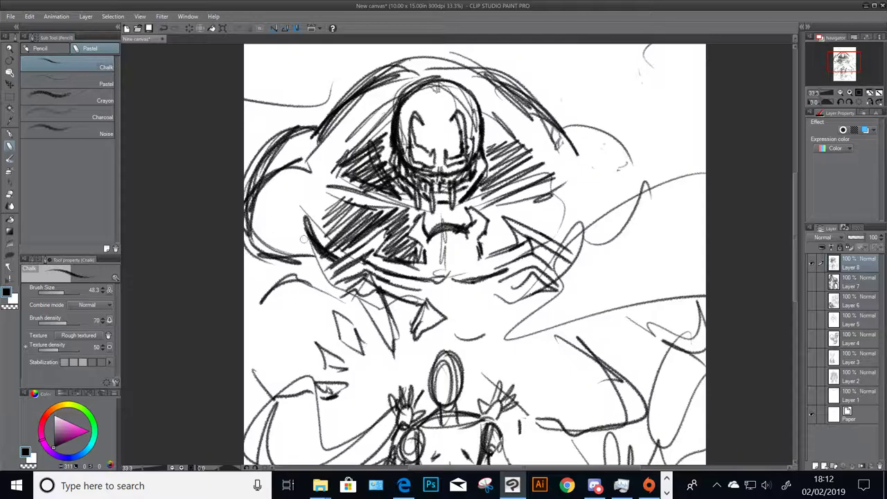
# Outline the rounded right shoulder and its lower edge with darker curved strokes
pyautogui.moveTo(572, 126)
pyautogui.mouseDown()
pyautogui.moveTo(641, 170)
pyautogui.moveTo(644, 191)
pyautogui.mouseUp()
pyautogui.moveTo(567, 215)
pyautogui.mouseDown()
pyautogui.moveTo(582, 235)
pyautogui.moveTo(646, 235)
pyautogui.mouseUp()
pyautogui.moveTo(610, 190)
pyautogui.mouseDown()
pyautogui.moveTo(596, 170)
pyautogui.moveTo(640, 222)
pyautogui.moveTo(610, 167)
pyautogui.moveTo(575, 230)
pyautogui.moveTo(650, 205)
pyautogui.mouseUp()
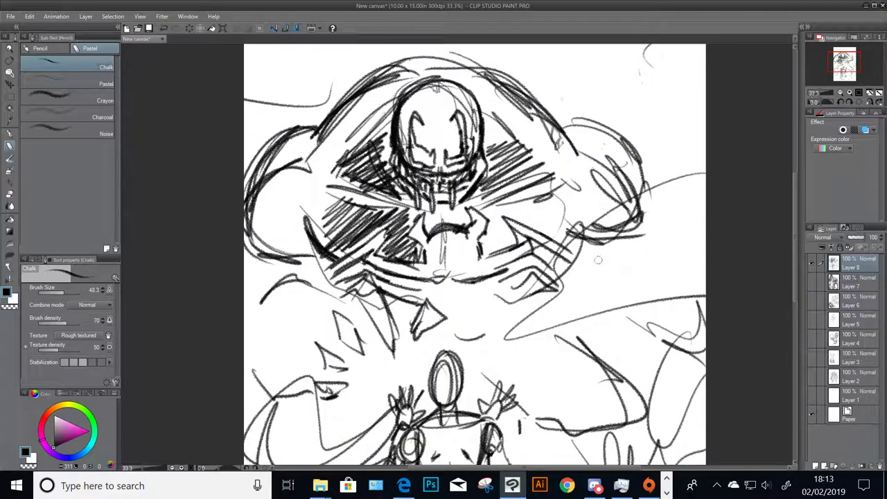
# Draw the inner and outer contours of Venom's right arm from beneath the shoulder down to the forearm
pyautogui.moveTo(596, 257)
pyautogui.mouseDown()
pyautogui.moveTo(636, 311)
pyautogui.moveTo(652, 305)
pyautogui.moveTo(664, 239)
pyautogui.moveTo(675, 302)
pyautogui.mouseUp()
pyautogui.moveTo(644, 180); pyautogui.dragTo(668, 243)
pyautogui.moveTo(662, 205); pyautogui.dragTo(707, 302)
pyautogui.moveTo(841, 64); pyautogui.dragTo(829, 72)
pyautogui.moveTo(615, 217); pyautogui.dragTo(638, 273)
pyautogui.moveTo(615, 232); pyautogui.dragTo(645, 282)
pyautogui.moveTo(651, 217); pyautogui.dragTo(677, 315)
pyautogui.moveTo(615, 262); pyautogui.dragTo(677, 322)
# Darken the right arm's outer edge and add overlapping muscle strokes along the forearm
pyautogui.moveTo(663, 203); pyautogui.dragTo(673, 243)
pyautogui.moveTo(638, 141)
pyautogui.mouseDown()
pyautogui.moveTo(667, 179)
pyautogui.moveTo(678, 178)
pyautogui.mouseUp()
pyautogui.moveTo(674, 186)
pyautogui.mouseDown()
pyautogui.moveTo(657, 230)
pyautogui.moveTo(666, 277)
pyautogui.mouseUp()
pyautogui.moveTo(666, 201); pyautogui.dragTo(672, 277)
pyautogui.moveTo(614, 241); pyautogui.dragTo(654, 292)
pyautogui.moveTo(643, 284); pyautogui.dragTo(670, 323)
# Sketch the upper and lower contours of Venom's left forearm with short dark strokes
pyautogui.moveTo(845, 67); pyautogui.dragTo(840, 64)
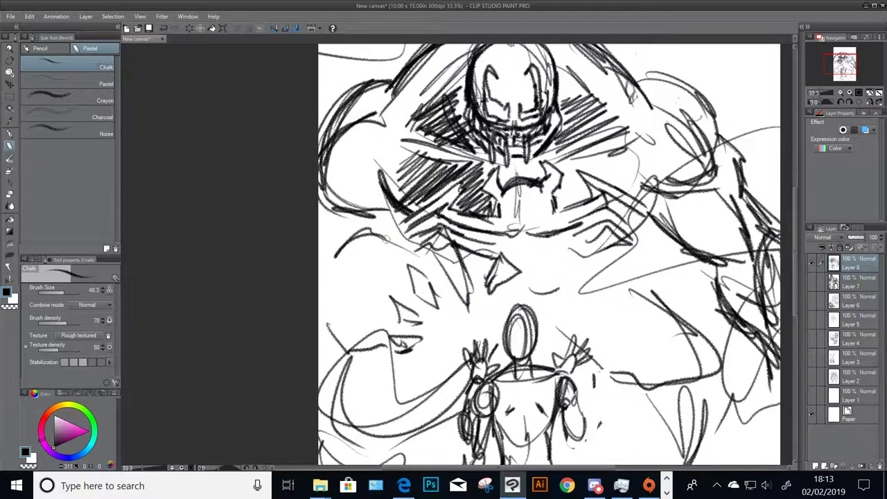
pyautogui.moveTo(337, 253); pyautogui.dragTo(398, 254)
pyautogui.moveTo(345, 235); pyautogui.dragTo(408, 257)
pyautogui.moveTo(331, 306); pyautogui.dragTo(370, 306)
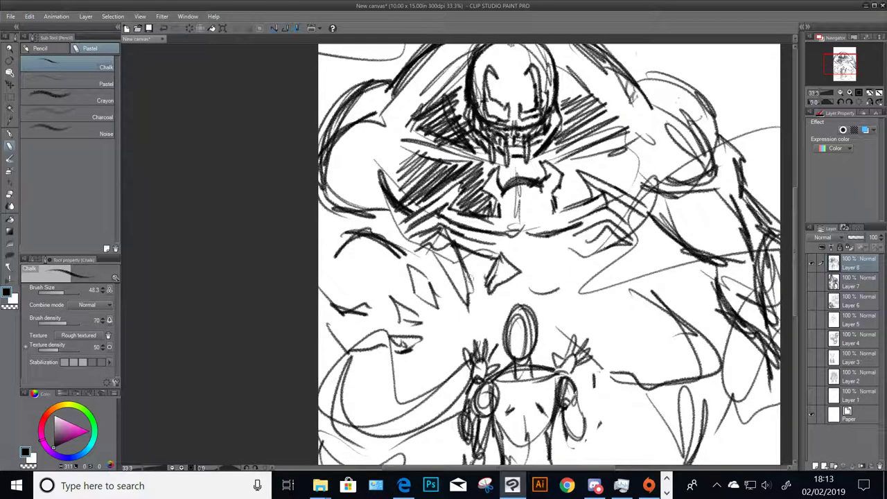
# Define the reaching left hand's jagged fingers and the lower edge of its palm with dark strokes
pyautogui.moveTo(430, 276)
pyautogui.mouseDown()
pyautogui.moveTo(441, 285)
pyautogui.moveTo(406, 309)
pyautogui.mouseUp()
pyautogui.moveTo(405, 323); pyautogui.dragTo(413, 341)
pyautogui.moveTo(506, 291)
pyautogui.mouseDown()
pyautogui.moveTo(508, 317)
pyautogui.moveTo(471, 324)
pyautogui.moveTo(441, 351)
pyautogui.mouseUp()
pyautogui.moveTo(446, 297)
pyautogui.mouseDown()
pyautogui.moveTo(434, 280)
pyautogui.moveTo(447, 307)
pyautogui.moveTo(424, 337)
pyautogui.mouseUp()
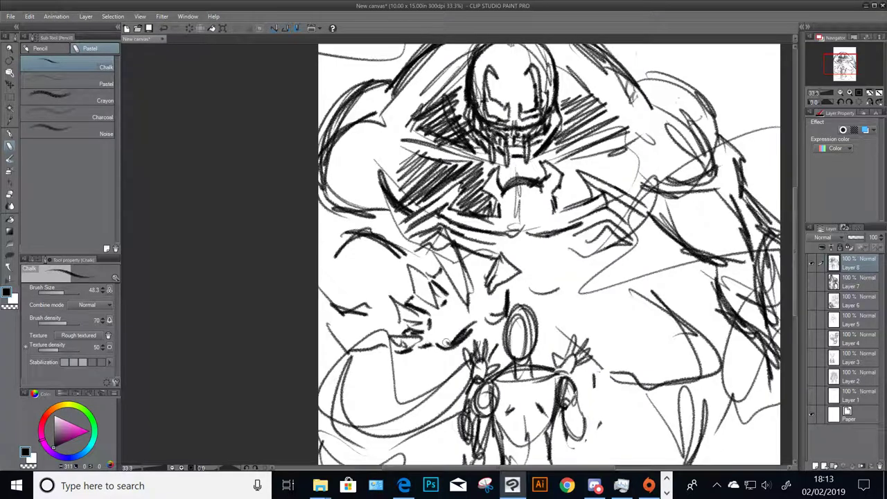
pyautogui.moveTo(448, 280)
pyautogui.mouseDown()
pyautogui.moveTo(449, 293)
pyautogui.moveTo(483, 285)
pyautogui.mouseUp()
# Hatch the chest areas around the spider emblem's centre and across the right pectoral
pyautogui.moveTo(837, 72); pyautogui.dragTo(839, 70)
pyautogui.moveTo(450, 189)
pyautogui.mouseDown()
pyautogui.moveTo(461, 198)
pyautogui.moveTo(476, 182)
pyautogui.moveTo(500, 202)
pyautogui.moveTo(503, 219)
pyautogui.moveTo(530, 215)
pyautogui.mouseUp()
pyautogui.moveTo(525, 176); pyautogui.dragTo(503, 217)
pyautogui.moveTo(554, 165); pyautogui.dragTo(543, 191)
pyautogui.moveTo(567, 170)
pyautogui.mouseDown()
pyautogui.moveTo(552, 200)
pyautogui.moveTo(560, 201)
pyautogui.mouseUp()
pyautogui.moveTo(593, 177); pyautogui.dragTo(576, 210)
# Hatch the underside of the left shoulder and upper arm, and reinforce the left forearm's contours
pyautogui.moveTo(352, 181)
pyautogui.mouseDown()
pyautogui.moveTo(333, 202)
pyautogui.moveTo(276, 211)
pyautogui.moveTo(275, 223)
pyautogui.mouseUp()
pyautogui.moveTo(326, 201)
pyautogui.mouseDown()
pyautogui.moveTo(291, 229)
pyautogui.moveTo(317, 230)
pyautogui.moveTo(325, 258)
pyautogui.moveTo(291, 254)
pyautogui.moveTo(277, 269)
pyautogui.mouseUp()
pyautogui.moveTo(296, 235); pyautogui.dragTo(273, 276)
pyautogui.moveTo(327, 289)
pyautogui.mouseDown()
pyautogui.moveTo(279, 298)
pyautogui.moveTo(291, 299)
pyautogui.mouseUp()
pyautogui.moveTo(353, 278); pyautogui.dragTo(335, 292)
pyautogui.moveTo(266, 306); pyautogui.dragTo(341, 335)
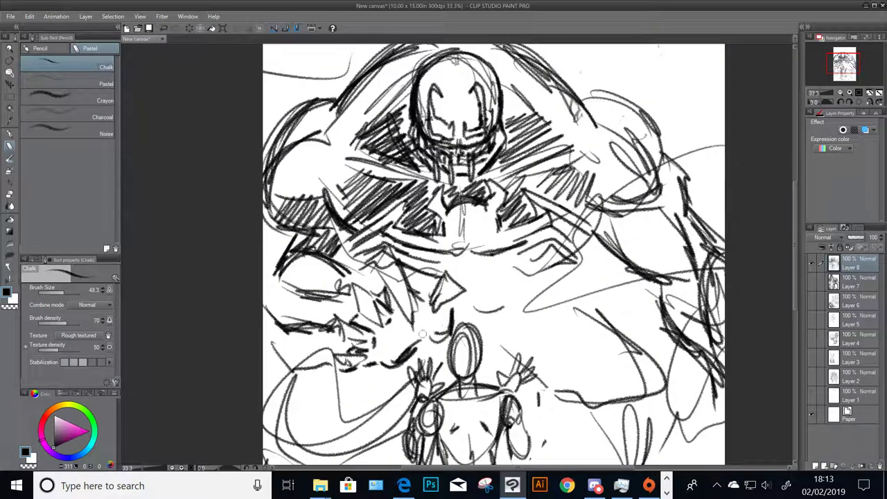
# Draw the thumb edge and the outer clawed fingers of Venom's reaching left hand
pyautogui.moveTo(452, 329); pyautogui.dragTo(421, 341)
pyautogui.moveTo(354, 279); pyautogui.dragTo(377, 298)
pyautogui.moveTo(354, 294)
pyautogui.mouseDown()
pyautogui.moveTo(381, 328)
pyautogui.moveTo(375, 319)
pyautogui.mouseUp()
pyautogui.moveTo(367, 330)
pyautogui.mouseDown()
pyautogui.moveTo(341, 319)
pyautogui.moveTo(366, 340)
pyautogui.mouseUp()
pyautogui.moveTo(365, 336); pyautogui.dragTo(378, 356)
# Shade the reaching hand's palm and thumb with diagonal hatching and darken its long middle finger
pyautogui.moveTo(403, 333); pyautogui.dragTo(384, 361)
pyautogui.moveTo(408, 336); pyautogui.dragTo(389, 365)
pyautogui.moveTo(429, 314); pyautogui.dragTo(402, 363)
pyautogui.moveTo(441, 312)
pyautogui.mouseDown()
pyautogui.moveTo(420, 338)
pyautogui.moveTo(429, 334)
pyautogui.mouseUp()
pyautogui.moveTo(414, 275); pyautogui.dragTo(400, 284)
pyautogui.moveTo(408, 251); pyautogui.dragTo(383, 320)
pyautogui.moveTo(416, 264); pyautogui.dragTo(386, 320)
# Hatch the right side of the abdomen below the spider legs and cross-hatch the area beside the head's right side
pyautogui.moveTo(467, 262); pyautogui.dragTo(472, 286)
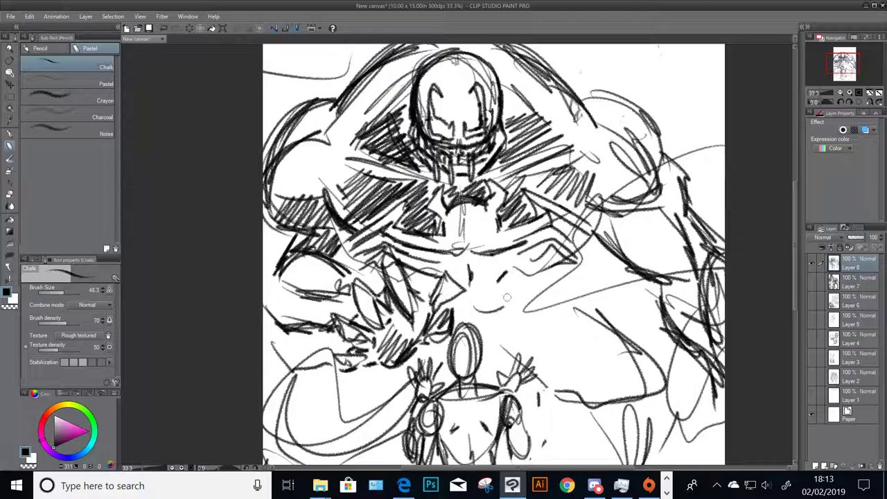
pyautogui.moveTo(559, 271); pyautogui.dragTo(532, 305)
pyautogui.moveTo(521, 266)
pyautogui.mouseDown()
pyautogui.moveTo(498, 286)
pyautogui.moveTo(498, 301)
pyautogui.mouseUp()
pyautogui.moveTo(553, 274)
pyautogui.mouseDown()
pyautogui.moveTo(502, 311)
pyautogui.moveTo(527, 302)
pyautogui.mouseUp()
pyautogui.moveTo(515, 97)
pyautogui.mouseDown()
pyautogui.moveTo(503, 155)
pyautogui.moveTo(512, 159)
pyautogui.mouseUp()
pyautogui.moveTo(560, 119); pyautogui.dragTo(529, 159)
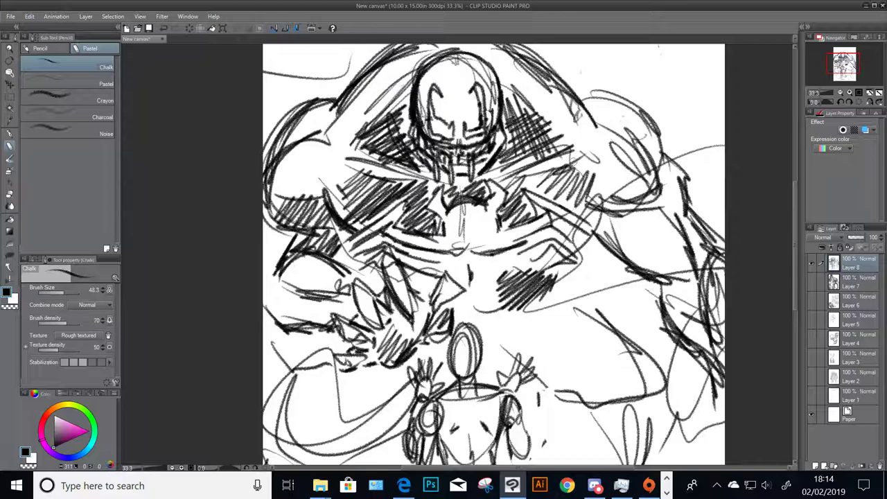
# Reinforce the small figure's oval head and draw a round-bodied spider emblem on its back
pyautogui.moveTo(833, 58); pyautogui.dragTo(831, 61)
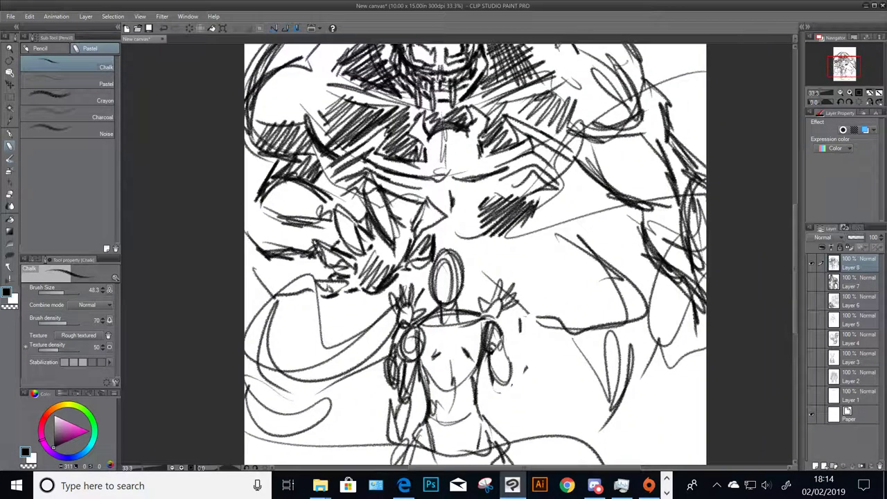
pyautogui.moveTo(435, 258); pyautogui.dragTo(465, 299)
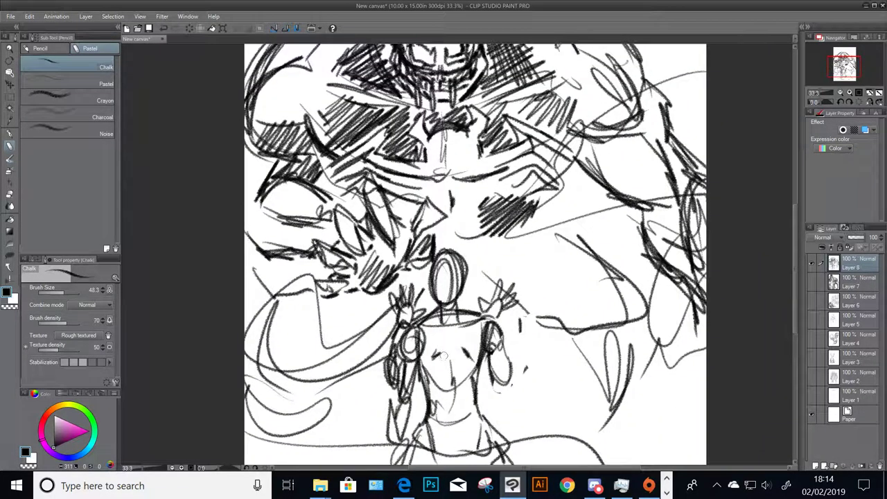
pyautogui.moveTo(440, 351)
pyautogui.mouseDown()
pyautogui.moveTo(436, 362)
pyautogui.moveTo(461, 342)
pyautogui.mouseUp()
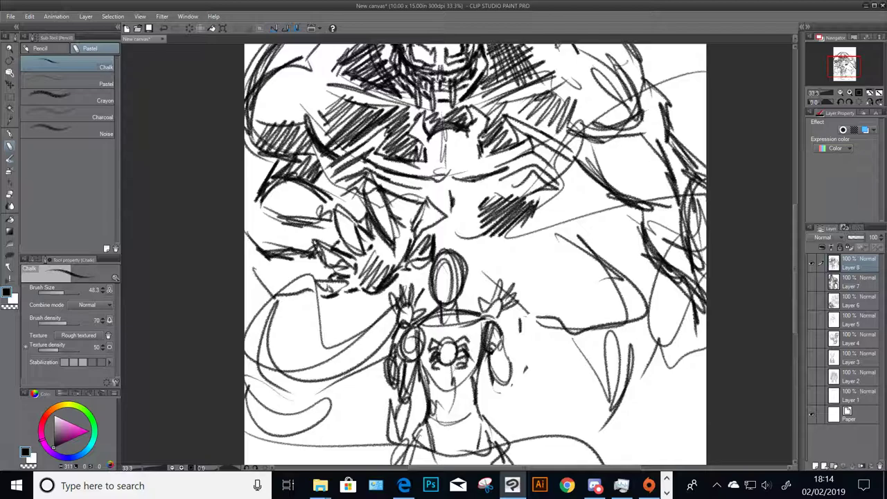
# Draw the small figure's upper back line and waistband, and hatch its torso around the spider emblem
pyautogui.moveTo(424, 334)
pyautogui.mouseDown()
pyautogui.moveTo(481, 327)
pyautogui.moveTo(485, 338)
pyautogui.mouseUp()
pyautogui.moveTo(430, 416)
pyautogui.mouseDown()
pyautogui.moveTo(482, 413)
pyautogui.moveTo(483, 422)
pyautogui.mouseUp()
pyautogui.moveTo(437, 430); pyautogui.dragTo(484, 428)
pyautogui.moveTo(416, 350); pyautogui.dragTo(476, 415)
pyautogui.moveTo(469, 337); pyautogui.dragTo(477, 355)
pyautogui.moveTo(467, 359); pyautogui.dragTo(461, 370)
pyautogui.moveTo(465, 347); pyautogui.dragTo(485, 368)
# Darken the outline of the small figure's left arm, fill it with hatching and clean up the right arm
pyautogui.moveTo(403, 344); pyautogui.dragTo(390, 366)
pyautogui.moveTo(419, 354); pyautogui.dragTo(393, 386)
pyautogui.moveTo(402, 336)
pyautogui.mouseDown()
pyautogui.moveTo(419, 316)
pyautogui.moveTo(394, 371)
pyautogui.moveTo(389, 417)
pyautogui.mouseUp()
pyautogui.moveTo(392, 387); pyautogui.dragTo(402, 437)
pyautogui.moveTo(490, 325); pyautogui.dragTo(512, 359)
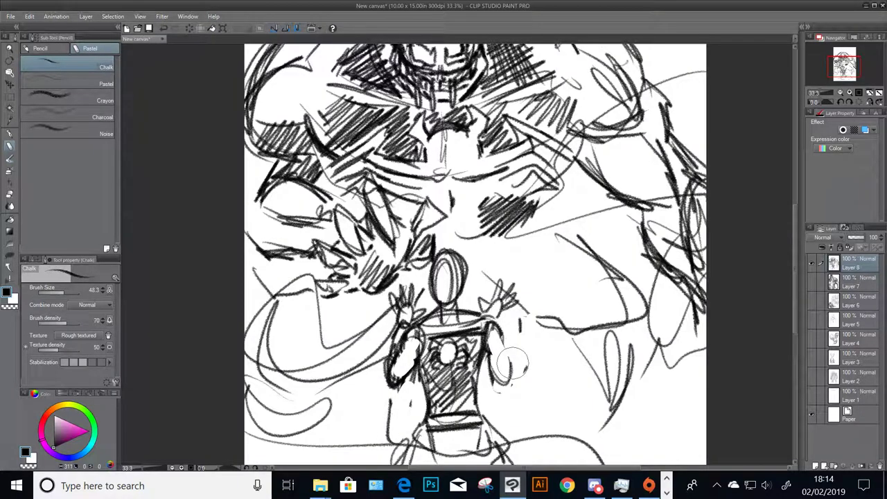
pyautogui.moveTo(413, 336); pyautogui.dragTo(392, 377)
pyautogui.moveTo(423, 320); pyautogui.dragTo(399, 379)
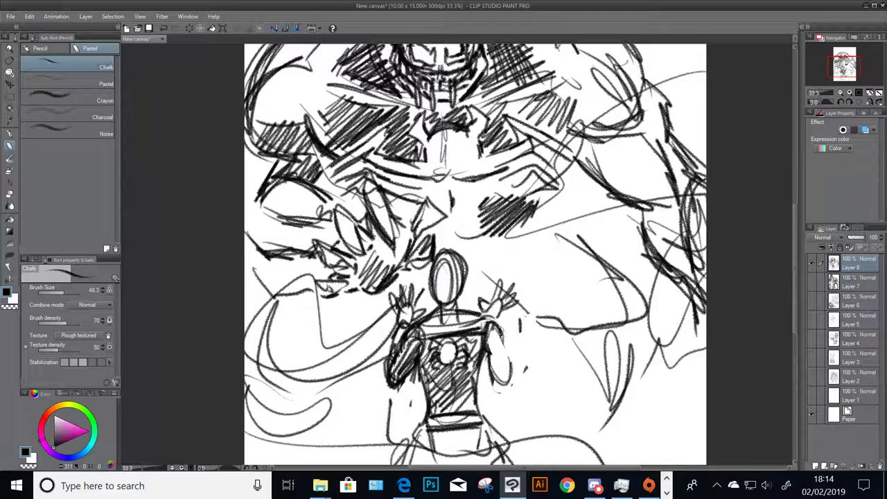
# Fill the small figure's right arm with dark strokes and hatch its hips below the waistband
pyautogui.moveTo(499, 327)
pyautogui.mouseDown()
pyautogui.moveTo(511, 362)
pyautogui.moveTo(491, 359)
pyautogui.mouseUp()
pyautogui.moveTo(503, 325)
pyautogui.mouseDown()
pyautogui.moveTo(494, 341)
pyautogui.moveTo(496, 384)
pyautogui.moveTo(511, 385)
pyautogui.mouseUp()
pyautogui.moveTo(490, 338); pyautogui.dragTo(510, 381)
pyautogui.moveTo(796, 223); pyautogui.dragTo(795, 257)
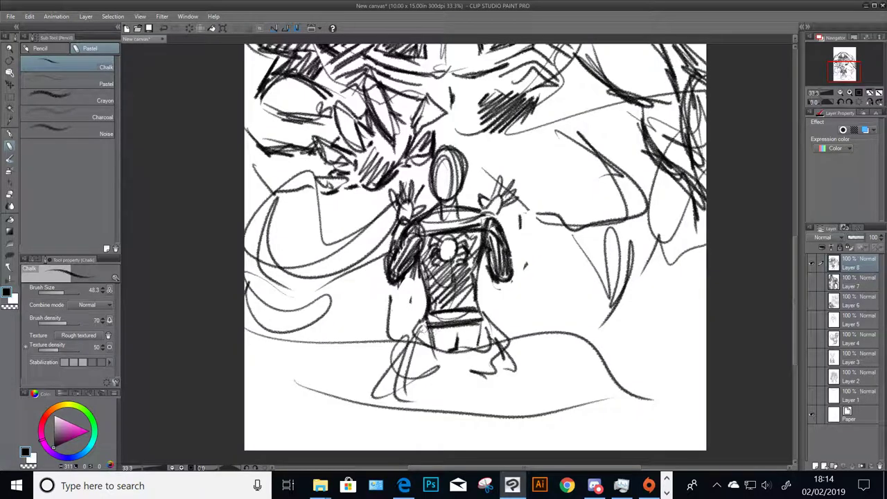
pyautogui.moveTo(414, 324)
pyautogui.mouseDown()
pyautogui.moveTo(457, 343)
pyautogui.moveTo(499, 340)
pyautogui.mouseUp()
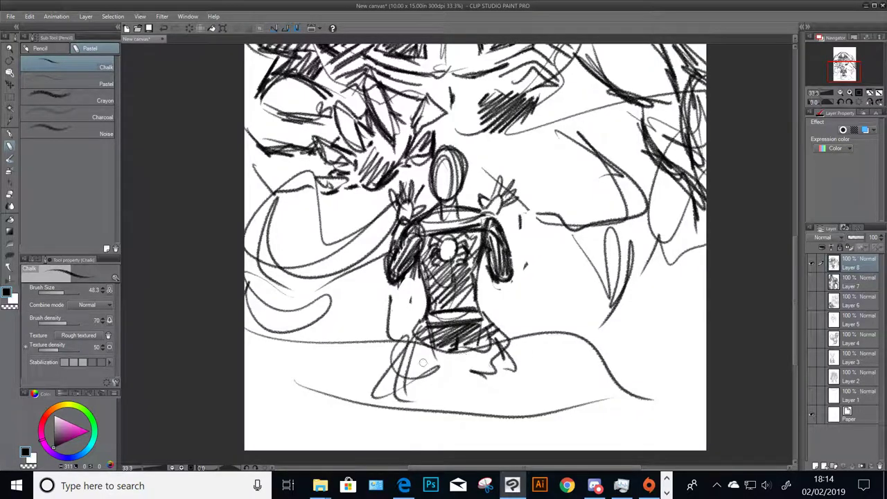
# Draw sweeping ground contours around the small figure and a long rounded shape reaching in from the canvas's right edge
pyautogui.moveTo(436, 350); pyautogui.dragTo(251, 342)
pyautogui.moveTo(276, 383); pyautogui.dragTo(606, 398)
pyautogui.moveTo(603, 366); pyautogui.dragTo(645, 390)
pyautogui.moveTo(844, 70); pyautogui.dragTo(845, 73)
pyautogui.moveTo(681, 194)
pyautogui.mouseDown()
pyautogui.moveTo(548, 226)
pyautogui.moveTo(679, 216)
pyautogui.moveTo(586, 185)
pyautogui.moveTo(674, 193)
pyautogui.mouseUp()
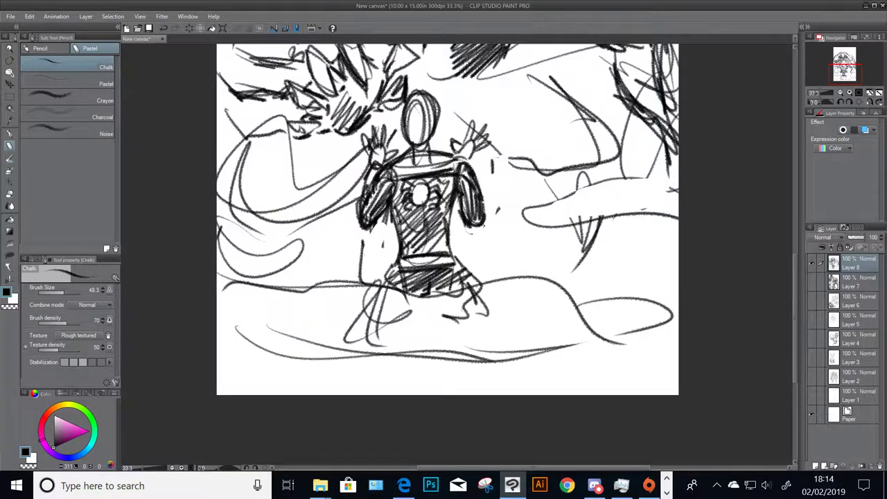
# Hatch the underside of Venom's right shoulder and the inner side of the upper arm
pyautogui.moveTo(845, 67); pyautogui.dragTo(850, 52)
pyautogui.moveTo(528, 123)
pyautogui.mouseDown()
pyautogui.moveTo(563, 147)
pyautogui.moveTo(540, 165)
pyautogui.moveTo(568, 175)
pyautogui.moveTo(548, 183)
pyautogui.mouseUp()
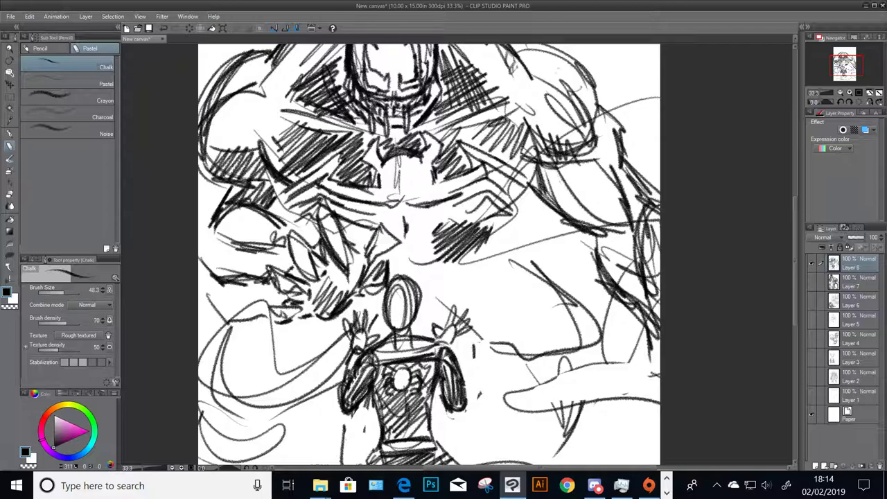
pyautogui.moveTo(545, 169); pyautogui.dragTo(593, 223)
# Draw the right edge of Venom's waist, hatch down toward the small figure and start the right thigh's lines
pyautogui.moveTo(532, 205)
pyautogui.mouseDown()
pyautogui.moveTo(492, 229)
pyautogui.moveTo(470, 262)
pyautogui.moveTo(415, 280)
pyautogui.moveTo(389, 274)
pyautogui.mouseUp()
pyautogui.moveTo(450, 259)
pyautogui.mouseDown()
pyautogui.moveTo(419, 287)
pyautogui.moveTo(417, 317)
pyautogui.mouseUp()
pyautogui.moveTo(445, 285); pyautogui.dragTo(413, 335)
pyautogui.moveTo(474, 258)
pyautogui.mouseDown()
pyautogui.moveTo(429, 324)
pyautogui.moveTo(449, 303)
pyautogui.moveTo(484, 286)
pyautogui.moveTo(491, 292)
pyautogui.moveTo(497, 271)
pyautogui.mouseUp()
pyautogui.moveTo(490, 263); pyautogui.dragTo(514, 302)
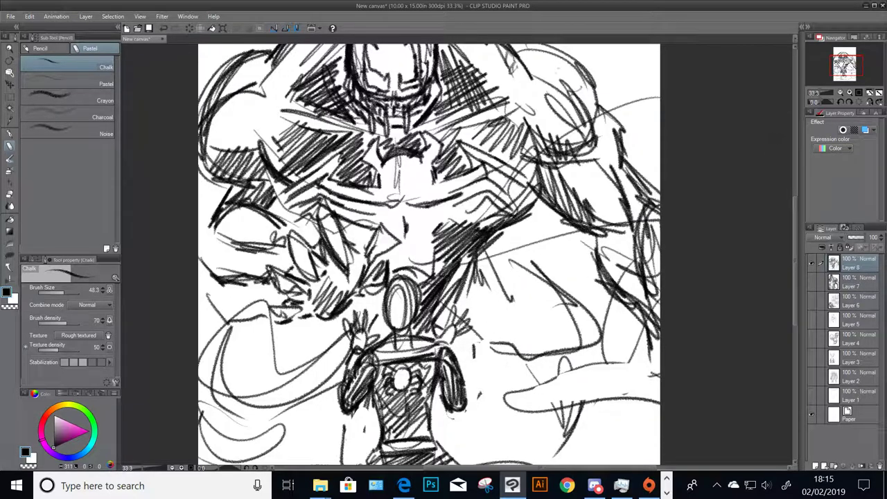
# Sketch the upper and lower contours of Venom's right thigh beside the small figure
pyautogui.moveTo(845, 68); pyautogui.dragTo(847, 67)
pyautogui.moveTo(453, 240); pyautogui.dragTo(528, 287)
pyautogui.moveTo(466, 245); pyautogui.dragTo(540, 323)
pyautogui.moveTo(442, 356); pyautogui.dragTo(470, 365)
pyautogui.moveTo(443, 356); pyautogui.dragTo(541, 324)
pyautogui.moveTo(476, 361); pyautogui.dragTo(542, 324)
# Hatch the dark shadow behind the small figure's head and along the underside of Venom's right thigh
pyautogui.moveTo(412, 264)
pyautogui.mouseDown()
pyautogui.moveTo(430, 312)
pyautogui.moveTo(452, 305)
pyautogui.moveTo(439, 338)
pyautogui.mouseUp()
pyautogui.moveTo(427, 305)
pyautogui.mouseDown()
pyautogui.moveTo(452, 347)
pyautogui.moveTo(485, 358)
pyautogui.mouseUp()
pyautogui.moveTo(471, 320); pyautogui.dragTo(521, 355)
pyautogui.moveTo(441, 319)
pyautogui.mouseDown()
pyautogui.moveTo(519, 357)
pyautogui.moveTo(530, 348)
pyautogui.mouseUp()
# Draw the jagged, hatched rim of a broken wall opening arching above Venom
pyautogui.moveTo(847, 66); pyautogui.dragTo(841, 55)
pyautogui.moveTo(369, 103)
pyautogui.mouseDown()
pyautogui.moveTo(367, 132)
pyautogui.moveTo(325, 161)
pyautogui.moveTo(265, 239)
pyautogui.moveTo(457, 124)
pyautogui.moveTo(580, 126)
pyautogui.moveTo(642, 149)
pyautogui.mouseUp()
pyautogui.moveTo(661, 163); pyautogui.dragTo(743, 198)
pyautogui.moveTo(594, 143)
pyautogui.mouseDown()
pyautogui.moveTo(400, 130)
pyautogui.moveTo(357, 149)
pyautogui.moveTo(335, 194)
pyautogui.moveTo(299, 235)
pyautogui.moveTo(329, 167)
pyautogui.moveTo(288, 224)
pyautogui.moveTo(313, 187)
pyautogui.moveTo(311, 207)
pyautogui.moveTo(341, 176)
pyautogui.moveTo(361, 127)
pyautogui.moveTo(417, 120)
pyautogui.moveTo(463, 129)
pyautogui.moveTo(526, 120)
pyautogui.moveTo(601, 143)
pyautogui.moveTo(673, 186)
pyautogui.moveTo(679, 180)
pyautogui.moveTo(610, 138)
pyautogui.moveTo(708, 186)
pyautogui.moveTo(741, 216)
pyautogui.moveTo(721, 186)
pyautogui.mouseUp()
pyautogui.click(841, 58)
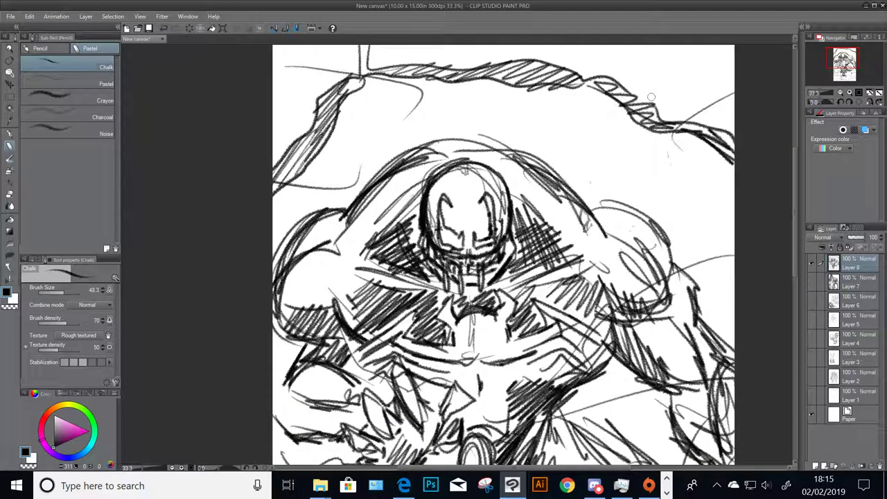
# Add cracks to the wall and sketch brick courses at the upper left and above the broken opening
pyautogui.moveTo(652, 97); pyautogui.dragTo(662, 52)
pyautogui.moveTo(682, 115); pyautogui.dragTo(737, 82)
pyautogui.moveTo(582, 73); pyautogui.dragTo(582, 48)
pyautogui.moveTo(343, 76)
pyautogui.mouseDown()
pyautogui.moveTo(276, 53)
pyautogui.moveTo(321, 87)
pyautogui.moveTo(333, 80)
pyautogui.mouseUp()
pyautogui.moveTo(286, 95)
pyautogui.mouseDown()
pyautogui.moveTo(288, 118)
pyautogui.moveTo(315, 120)
pyautogui.moveTo(274, 145)
pyautogui.mouseUp()
pyautogui.moveTo(316, 61); pyautogui.dragTo(360, 58)
pyautogui.moveTo(420, 47); pyautogui.dragTo(420, 65)
pyautogui.moveTo(367, 56); pyautogui.dragTo(434, 52)
pyautogui.moveTo(494, 64); pyautogui.dragTo(494, 45)
pyautogui.moveTo(429, 59); pyautogui.dragTo(572, 50)
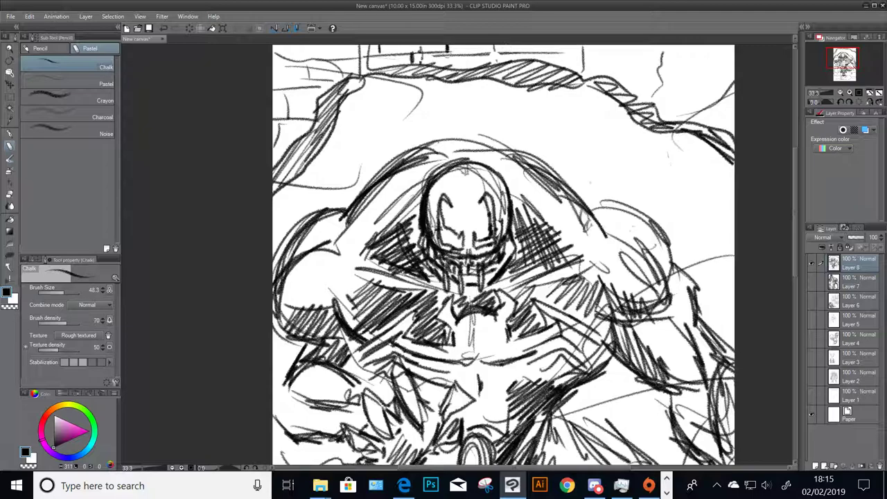
# Extend the brick courses and joints along the top of the wall toward the opening's right side
pyautogui.moveTo(445, 53); pyautogui.dragTo(577, 50)
pyautogui.moveTo(475, 52); pyautogui.dragTo(475, 63)
pyautogui.moveTo(547, 51)
pyautogui.mouseDown()
pyautogui.moveTo(594, 64)
pyautogui.moveTo(631, 57)
pyautogui.moveTo(621, 67)
pyautogui.moveTo(675, 58)
pyautogui.moveTo(663, 51)
pyautogui.moveTo(608, 65)
pyautogui.moveTo(674, 63)
pyautogui.moveTo(647, 78)
pyautogui.mouseUp()
pyautogui.moveTo(597, 66); pyautogui.dragTo(598, 77)
pyautogui.moveTo(611, 83)
pyautogui.mouseDown()
pyautogui.moveTo(654, 78)
pyautogui.moveTo(712, 66)
pyautogui.moveTo(719, 79)
pyautogui.moveTo(684, 73)
pyautogui.moveTo(651, 95)
pyautogui.mouseUp()
# Fill the wall's upper right corner with bricks and draw a small fragment falling from the broken rim
pyautogui.moveTo(633, 80)
pyautogui.mouseDown()
pyautogui.moveTo(656, 88)
pyautogui.moveTo(691, 59)
pyautogui.moveTo(724, 61)
pyautogui.moveTo(686, 71)
pyautogui.moveTo(722, 72)
pyautogui.mouseUp()
pyautogui.moveTo(690, 46)
pyautogui.mouseDown()
pyautogui.moveTo(722, 53)
pyautogui.moveTo(726, 61)
pyautogui.moveTo(690, 88)
pyautogui.mouseUp()
pyautogui.moveTo(658, 86)
pyautogui.mouseDown()
pyautogui.moveTo(659, 94)
pyautogui.moveTo(733, 86)
pyautogui.mouseUp()
pyautogui.moveTo(661, 104)
pyautogui.mouseDown()
pyautogui.moveTo(733, 104)
pyautogui.moveTo(704, 121)
pyautogui.mouseUp()
pyautogui.moveTo(668, 119); pyautogui.dragTo(735, 118)
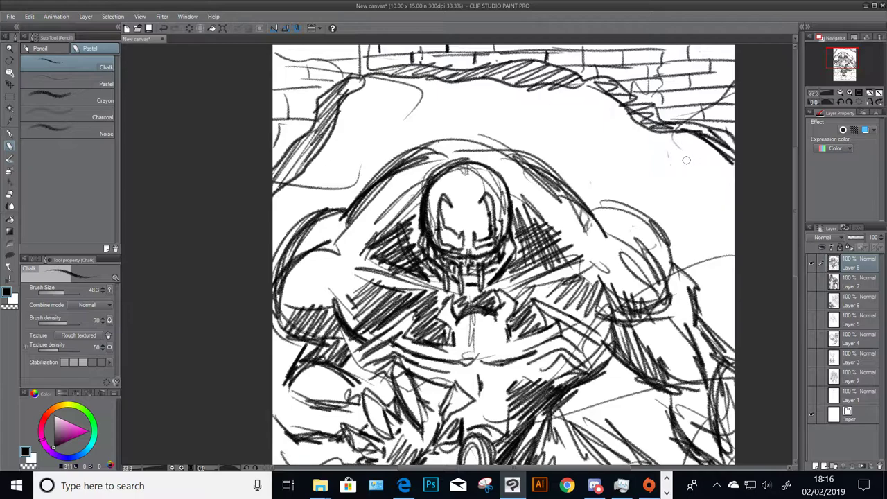
pyautogui.moveTo(686, 154)
pyautogui.mouseDown()
pyautogui.moveTo(700, 186)
pyautogui.moveTo(690, 143)
pyautogui.moveTo(699, 137)
pyautogui.moveTo(700, 152)
pyautogui.mouseUp()
pyautogui.moveTo(679, 118)
pyautogui.mouseDown()
pyautogui.moveTo(704, 142)
pyautogui.moveTo(702, 130)
pyautogui.mouseUp()
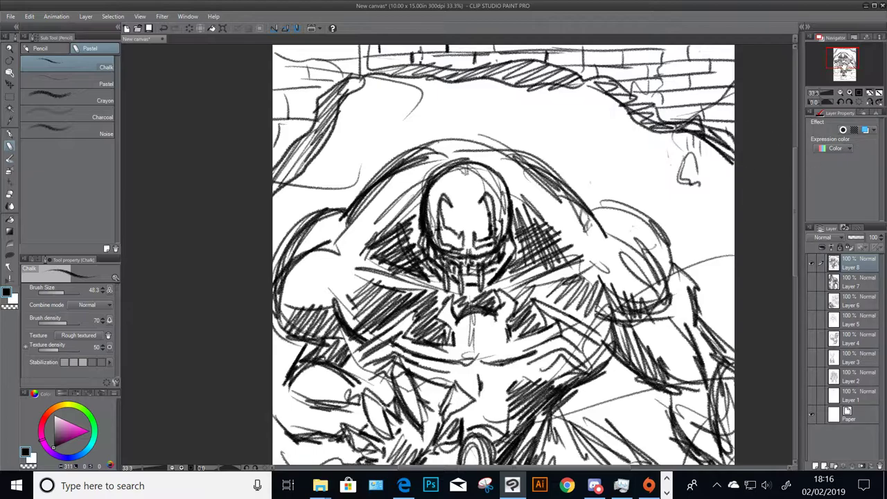
# Rework the small figure's raised right hand against the dark hatching behind it
pyautogui.moveTo(843, 67); pyautogui.dragTo(843, 79)
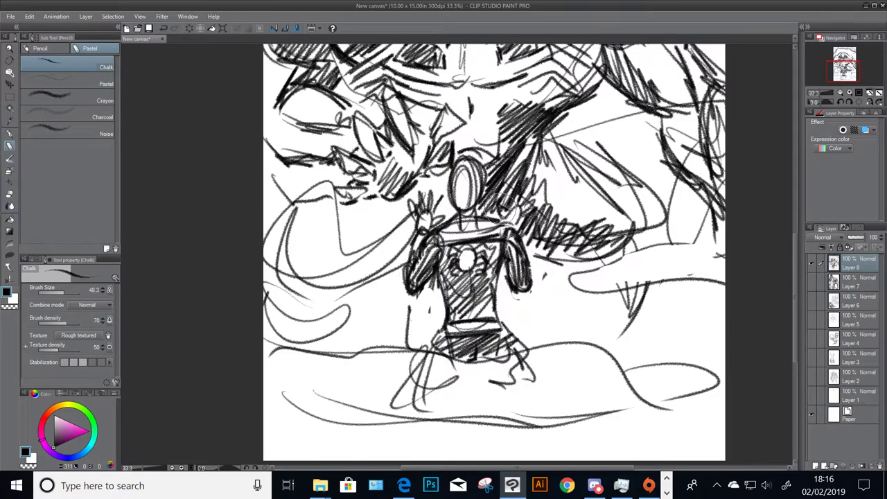
pyautogui.moveTo(527, 182)
pyautogui.mouseDown()
pyautogui.moveTo(507, 218)
pyautogui.moveTo(521, 213)
pyautogui.moveTo(527, 223)
pyautogui.moveTo(531, 200)
pyautogui.moveTo(498, 218)
pyautogui.mouseUp()
pyautogui.moveTo(528, 186)
pyautogui.mouseDown()
pyautogui.moveTo(513, 209)
pyautogui.moveTo(532, 212)
pyautogui.moveTo(521, 230)
pyautogui.mouseUp()
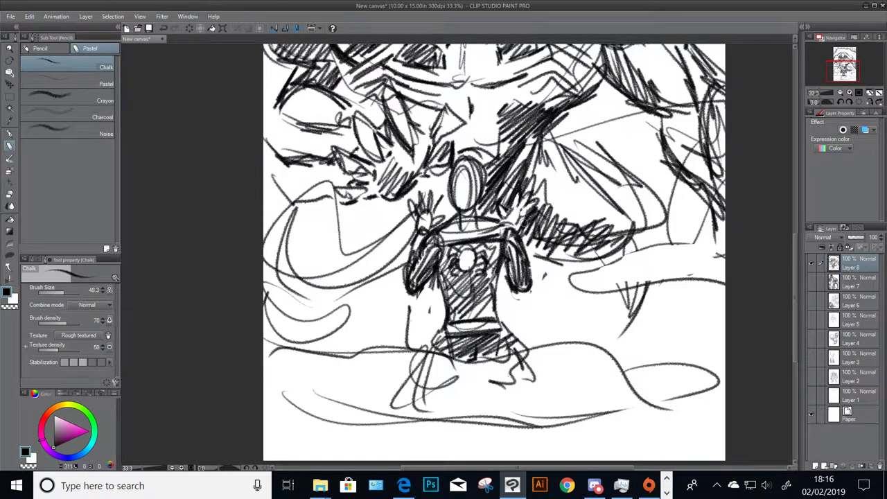
# Fit the whole canvas in view, hatch the small figure's two feet and erase the old leg and ground lines
pyautogui.click(869, 96)
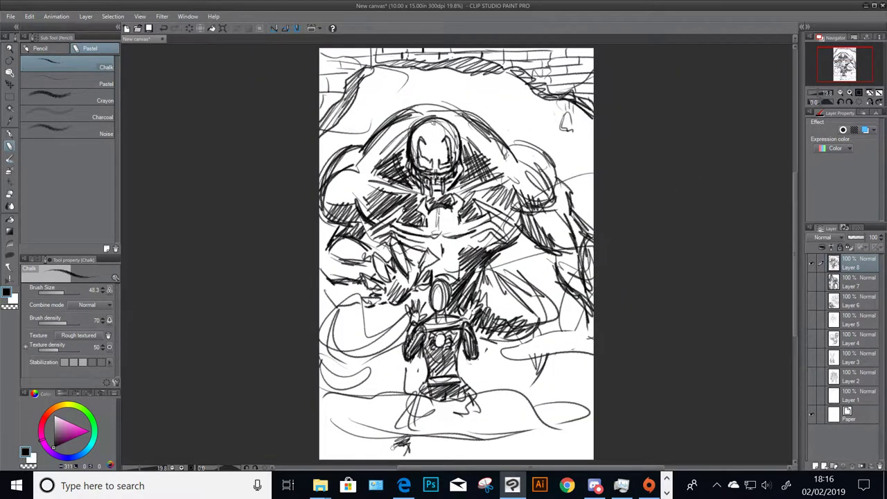
pyautogui.moveTo(391, 447); pyautogui.dragTo(410, 451)
pyautogui.moveTo(463, 438); pyautogui.dragTo(483, 452)
pyautogui.moveTo(564, 425)
pyautogui.mouseDown()
pyautogui.moveTo(371, 432)
pyautogui.moveTo(416, 413)
pyautogui.moveTo(376, 396)
pyautogui.mouseUp()
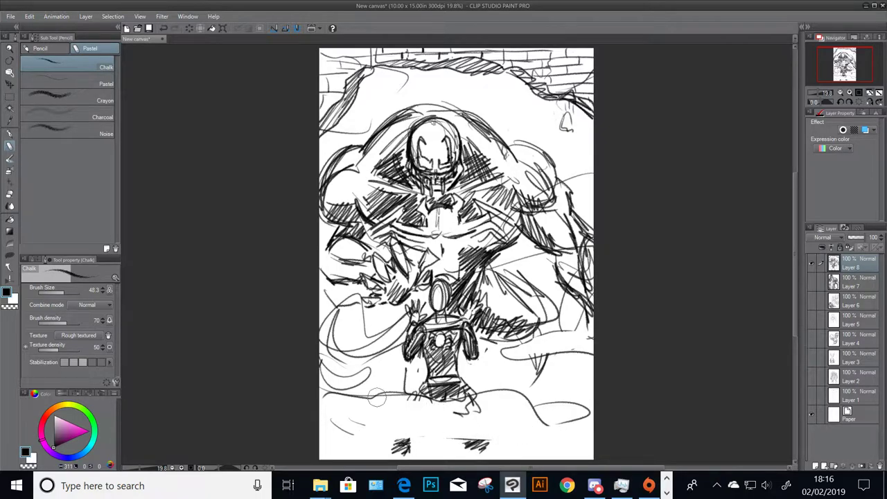
# Redraw short ground lines at both sides and scribble in the small figure's legs down to the feet
pyautogui.moveTo(535, 414); pyautogui.dragTo(594, 421)
pyautogui.moveTo(338, 419); pyautogui.dragTo(319, 432)
pyautogui.moveTo(319, 448); pyautogui.dragTo(342, 453)
pyautogui.moveTo(427, 403); pyautogui.dragTo(398, 443)
pyautogui.moveTo(482, 406)
pyautogui.mouseDown()
pyautogui.moveTo(464, 421)
pyautogui.moveTo(477, 440)
pyautogui.mouseUp()
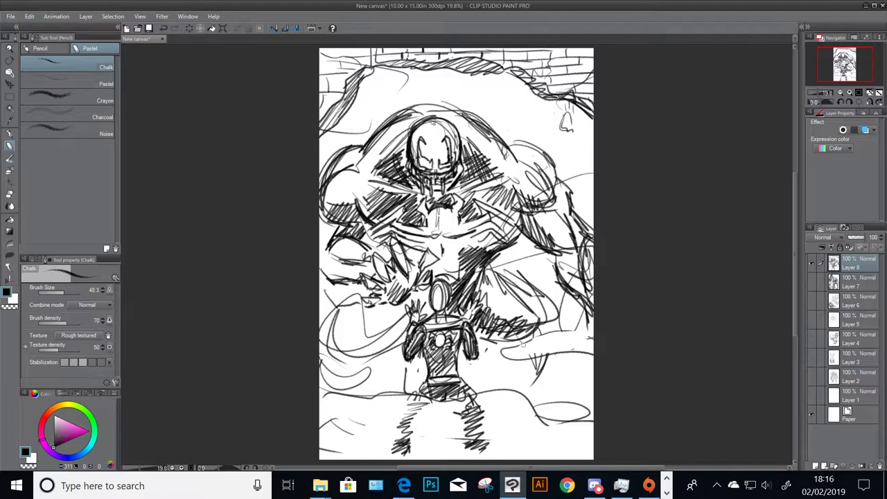
# Hatch Venom's right thigh and draw the shaded lower leg and foot beneath it
pyautogui.moveTo(499, 274)
pyautogui.mouseDown()
pyautogui.moveTo(550, 336)
pyautogui.moveTo(485, 305)
pyautogui.moveTo(512, 333)
pyautogui.moveTo(534, 338)
pyautogui.moveTo(558, 388)
pyautogui.moveTo(575, 389)
pyautogui.mouseUp()
pyautogui.moveTo(564, 354); pyautogui.dragTo(583, 391)
pyautogui.moveTo(534, 353); pyautogui.dragTo(589, 409)
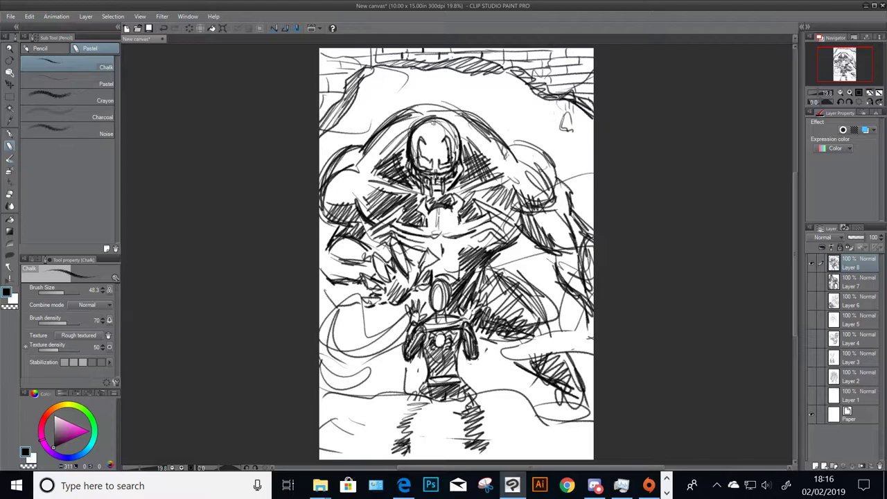
# Draw dark curved contours and hatching for Venom's left thigh and knee beside the small figure
pyautogui.moveTo(412, 299)
pyautogui.mouseDown()
pyautogui.moveTo(428, 288)
pyautogui.moveTo(419, 305)
pyautogui.mouseUp()
pyautogui.moveTo(408, 341); pyautogui.dragTo(341, 370)
pyautogui.moveTo(342, 313); pyautogui.dragTo(324, 344)
pyautogui.moveTo(353, 286); pyautogui.dragTo(326, 348)
pyautogui.moveTo(409, 318)
pyautogui.mouseDown()
pyautogui.moveTo(398, 342)
pyautogui.moveTo(370, 352)
pyautogui.moveTo(365, 343)
pyautogui.moveTo(393, 357)
pyautogui.moveTo(351, 370)
pyautogui.moveTo(327, 366)
pyautogui.moveTo(369, 393)
pyautogui.moveTo(333, 393)
pyautogui.mouseUp()
# Hatch Venom's left lower leg beneath the thigh and darken the knee's outer edge
pyautogui.moveTo(374, 356); pyautogui.dragTo(343, 384)
pyautogui.moveTo(375, 366); pyautogui.dragTo(351, 392)
pyautogui.moveTo(341, 344); pyautogui.dragTo(327, 371)
pyautogui.moveTo(339, 312)
pyautogui.mouseDown()
pyautogui.moveTo(320, 340)
pyautogui.moveTo(320, 363)
pyautogui.mouseUp()
pyautogui.moveTo(330, 359); pyautogui.dragTo(320, 374)
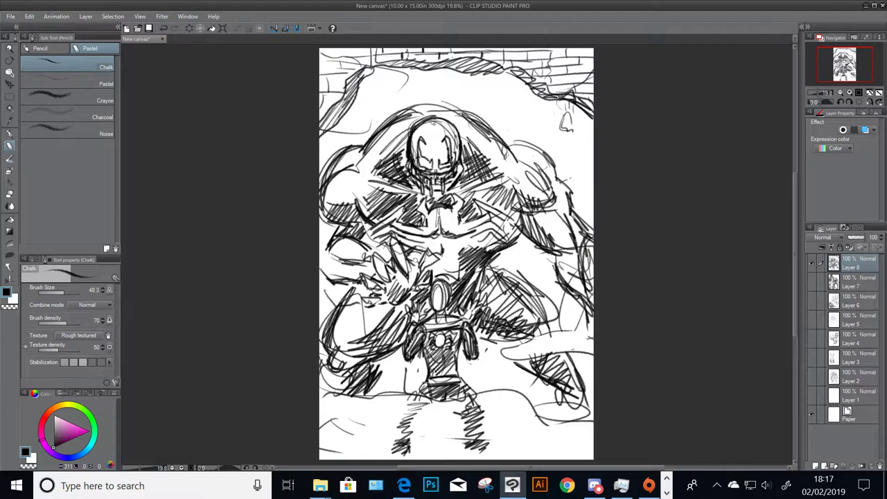
# Redraw the fingers and thumb of Venom's reaching left hand with bold dark outlines
pyautogui.moveTo(414, 262)
pyautogui.mouseDown()
pyautogui.moveTo(437, 253)
pyautogui.moveTo(400, 271)
pyautogui.mouseUp()
pyautogui.moveTo(394, 241)
pyautogui.mouseDown()
pyautogui.moveTo(409, 273)
pyautogui.moveTo(366, 294)
pyautogui.moveTo(378, 308)
pyautogui.moveTo(389, 295)
pyautogui.mouseUp()
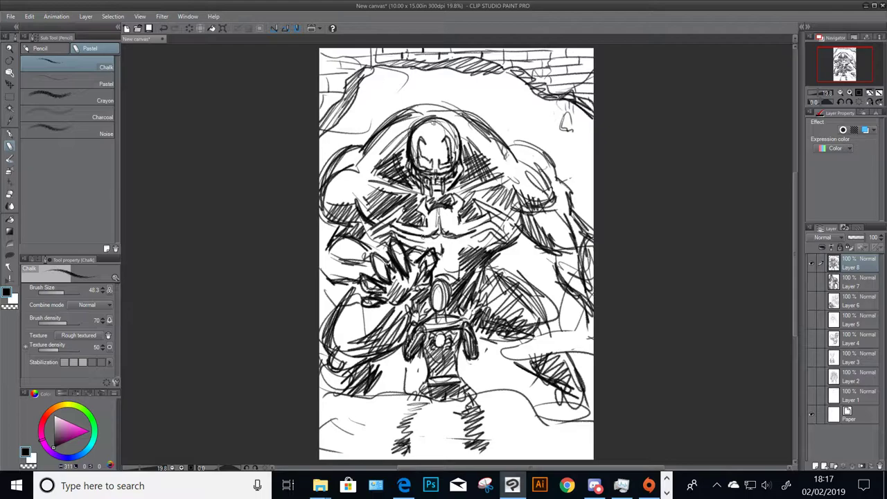
# Hatch Venom's forearm behind the reaching hand and darken its outer contours with black chalk strokes
pyautogui.moveTo(388, 229); pyautogui.dragTo(360, 254)
pyautogui.moveTo(365, 229); pyautogui.dragTo(334, 247)
pyautogui.moveTo(340, 237); pyautogui.dragTo(330, 259)
pyautogui.moveTo(325, 217)
pyautogui.mouseDown()
pyautogui.moveTo(322, 281)
pyautogui.moveTo(331, 266)
pyautogui.mouseUp()
pyautogui.moveTo(335, 259); pyautogui.dragTo(325, 275)
pyautogui.moveTo(345, 260); pyautogui.dragTo(335, 278)
pyautogui.moveTo(362, 263)
pyautogui.mouseDown()
pyautogui.moveTo(342, 280)
pyautogui.moveTo(353, 280)
pyautogui.mouseUp()
pyautogui.moveTo(344, 234); pyautogui.dragTo(337, 265)
pyautogui.moveTo(363, 242); pyautogui.dragTo(334, 260)
pyautogui.moveTo(370, 252); pyautogui.dragTo(342, 261)
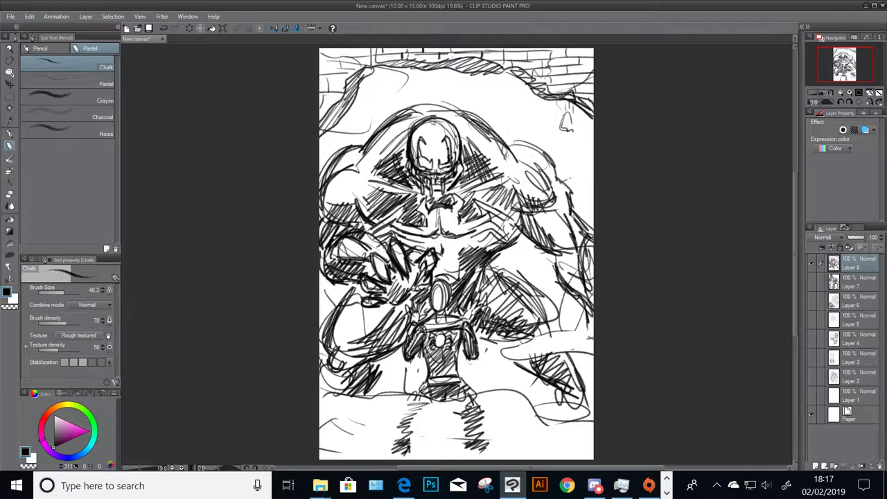
# Add a new layer beneath the sketch in Layer 8 and ready the Lasso fill in dark grey
pyautogui.click(815, 465)
pyautogui.moveTo(851, 264); pyautogui.dragTo(854, 284)
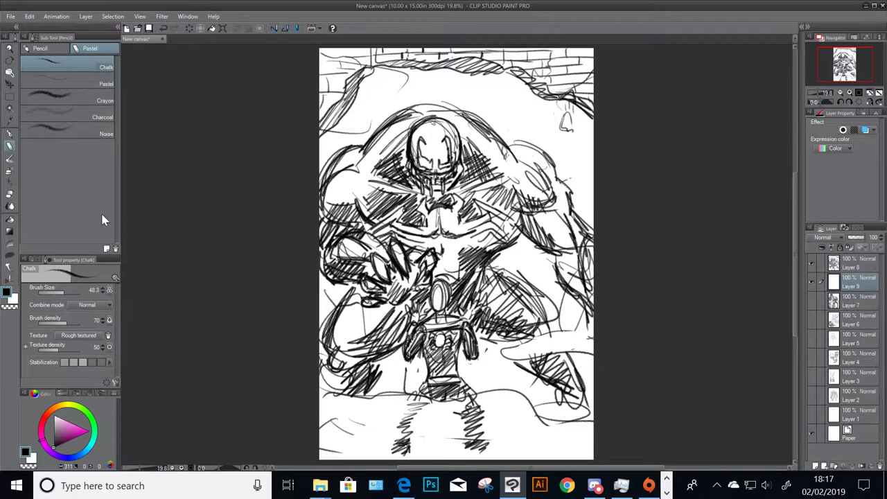
pyautogui.press('u')
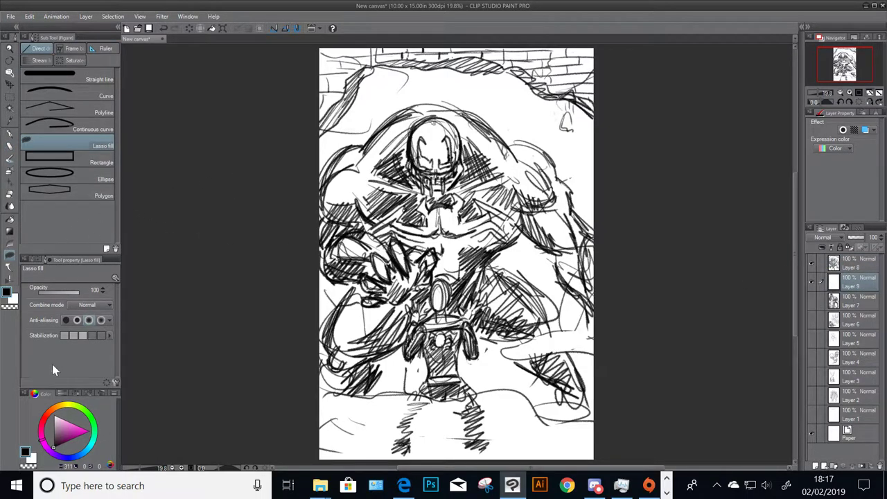
pyautogui.click(54, 438)
# Rework the shadow under Venom's upper arm beside the chest on Layer 8 with dense black chalk hatching
pyautogui.moveTo(555, 197)
pyautogui.mouseDown()
pyautogui.moveTo(562, 212)
pyautogui.moveTo(506, 200)
pyautogui.moveTo(517, 206)
pyautogui.mouseUp()
pyautogui.click(850, 265)
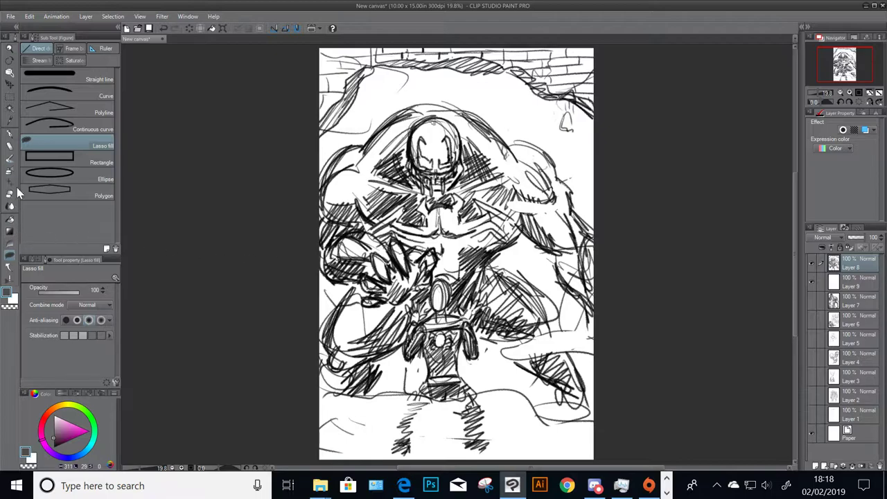
pyautogui.click(10, 158)
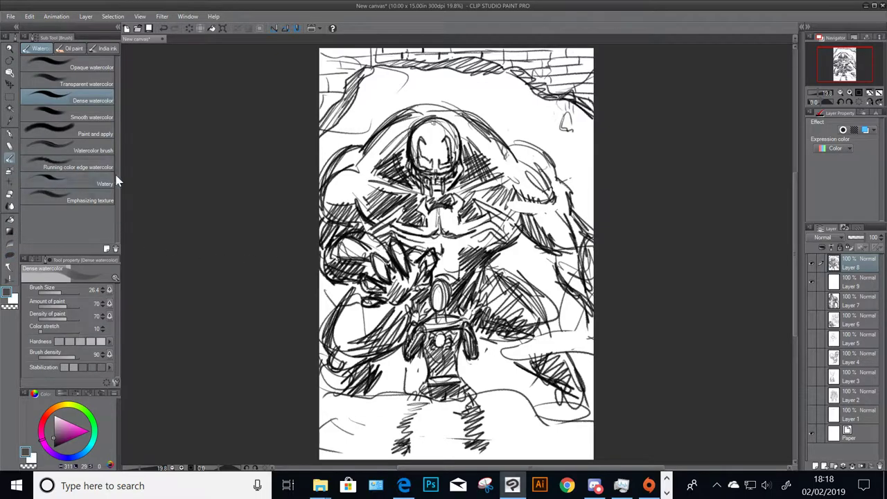
pyautogui.click(10, 146)
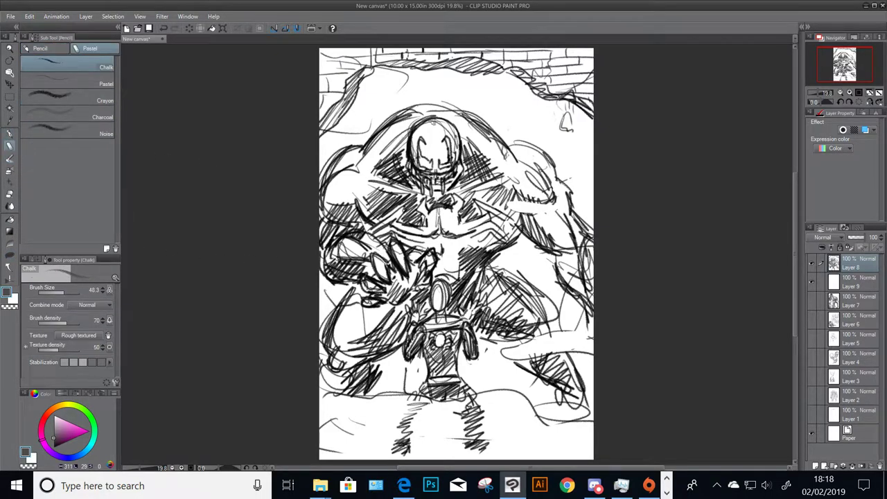
pyautogui.moveTo(517, 191)
pyautogui.mouseDown()
pyautogui.moveTo(554, 205)
pyautogui.moveTo(524, 227)
pyautogui.mouseUp()
pyautogui.moveTo(517, 196); pyautogui.dragTo(510, 215)
pyautogui.moveTo(517, 202); pyautogui.dragTo(512, 220)
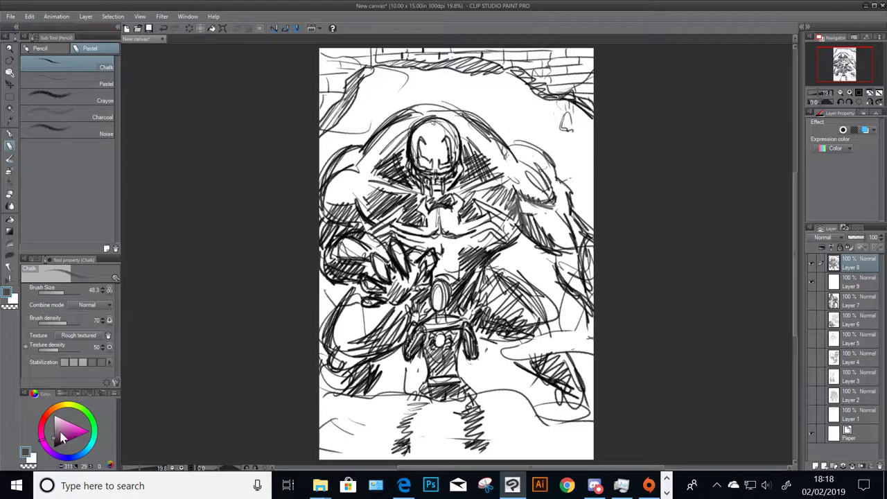
pyautogui.moveTo(61, 435); pyautogui.dragTo(53, 449)
pyautogui.moveTo(509, 216)
pyautogui.mouseDown()
pyautogui.moveTo(518, 192)
pyautogui.moveTo(533, 233)
pyautogui.mouseUp()
pyautogui.moveTo(515, 190)
pyautogui.mouseDown()
pyautogui.moveTo(536, 233)
pyautogui.moveTo(551, 199)
pyautogui.moveTo(541, 232)
pyautogui.mouseUp()
pyautogui.moveTo(564, 244); pyautogui.dragTo(570, 249)
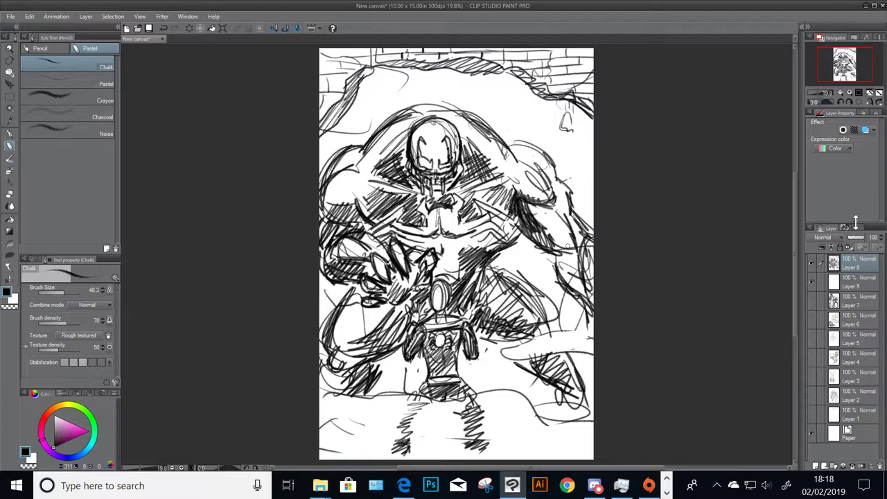
# Lasso-fill Venom's head, torso, reaching arm and thighs with dark grey on Layer 9, leaving the small figure unfilled
pyautogui.click(858, 284)
pyautogui.moveTo(63, 444); pyautogui.dragTo(51, 438)
pyautogui.click(10, 255)
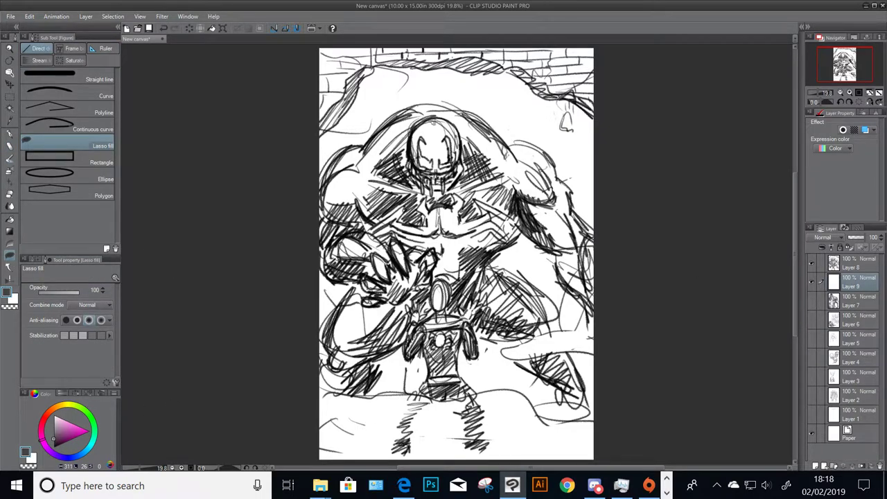
pyautogui.moveTo(435, 108)
pyautogui.mouseDown()
pyautogui.moveTo(413, 104)
pyautogui.moveTo(325, 170)
pyautogui.moveTo(339, 320)
pyautogui.moveTo(325, 377)
pyautogui.moveTo(370, 373)
pyautogui.moveTo(409, 327)
pyautogui.moveTo(419, 294)
pyautogui.moveTo(488, 186)
pyautogui.moveTo(425, 98)
pyautogui.moveTo(433, 106)
pyautogui.mouseUp()
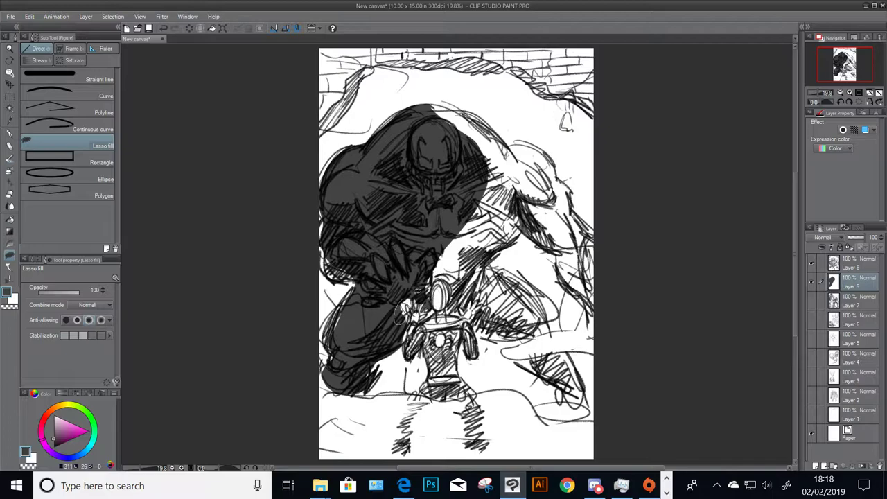
pyautogui.moveTo(404, 298)
pyautogui.mouseDown()
pyautogui.moveTo(406, 305)
pyautogui.moveTo(409, 293)
pyautogui.mouseUp()
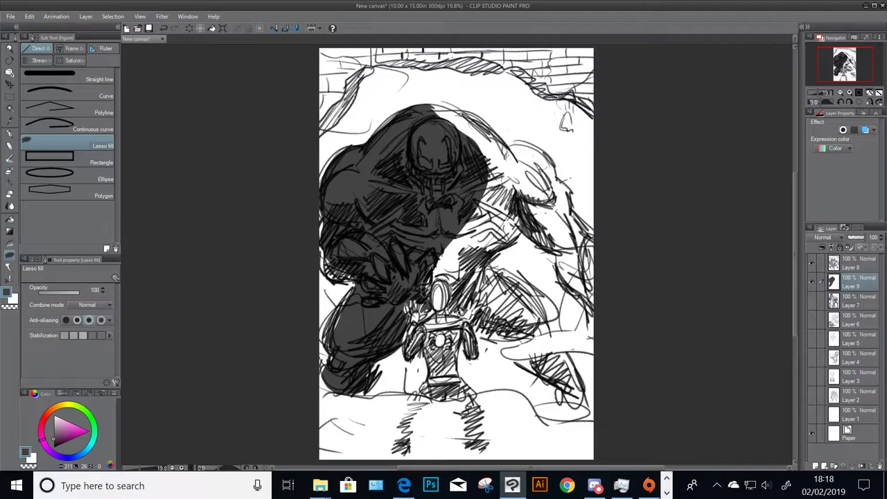
pyautogui.moveTo(468, 308)
pyautogui.mouseDown()
pyautogui.moveTo(510, 335)
pyautogui.moveTo(517, 291)
pyautogui.moveTo(500, 235)
pyautogui.moveTo(463, 249)
pyautogui.mouseUp()
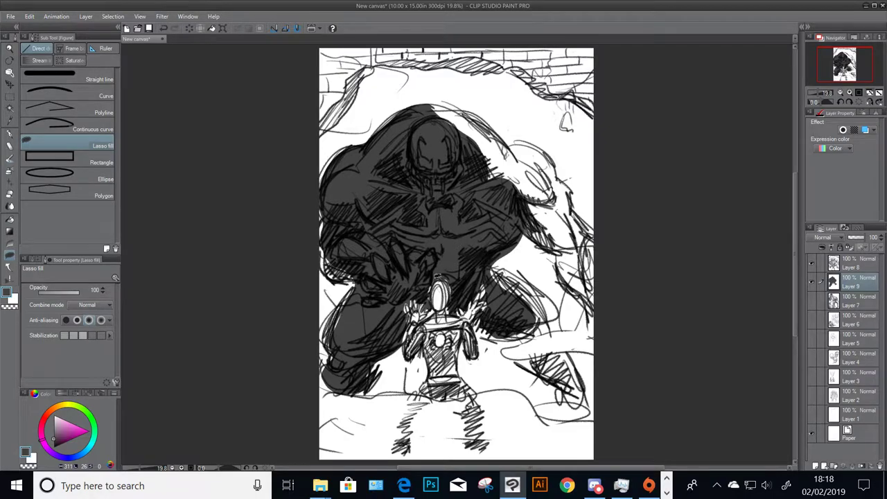
# Fill Venom's remaining shoulder, hanging arm, outer thigh and lower leg with the same dark grey
pyautogui.moveTo(427, 108)
pyautogui.mouseDown()
pyautogui.moveTo(506, 141)
pyautogui.moveTo(468, 189)
pyautogui.moveTo(443, 166)
pyautogui.mouseUp()
pyautogui.moveTo(504, 155)
pyautogui.mouseDown()
pyautogui.moveTo(544, 151)
pyautogui.moveTo(566, 185)
pyautogui.moveTo(591, 227)
pyautogui.moveTo(600, 315)
pyautogui.moveTo(510, 205)
pyautogui.moveTo(505, 160)
pyautogui.mouseUp()
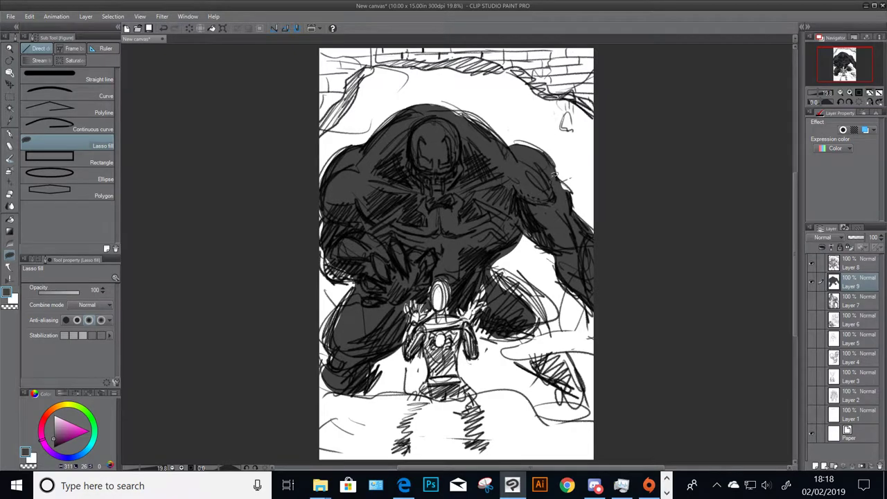
pyautogui.moveTo(556, 175); pyautogui.dragTo(560, 194)
pyautogui.moveTo(568, 353)
pyautogui.mouseDown()
pyautogui.moveTo(521, 366)
pyautogui.moveTo(586, 396)
pyautogui.moveTo(572, 356)
pyautogui.mouseUp()
pyautogui.moveTo(485, 269)
pyautogui.mouseDown()
pyautogui.moveTo(518, 277)
pyautogui.moveTo(562, 312)
pyautogui.moveTo(503, 272)
pyautogui.mouseUp()
pyautogui.moveTo(504, 327)
pyautogui.mouseDown()
pyautogui.moveTo(524, 329)
pyautogui.moveTo(536, 344)
pyautogui.mouseUp()
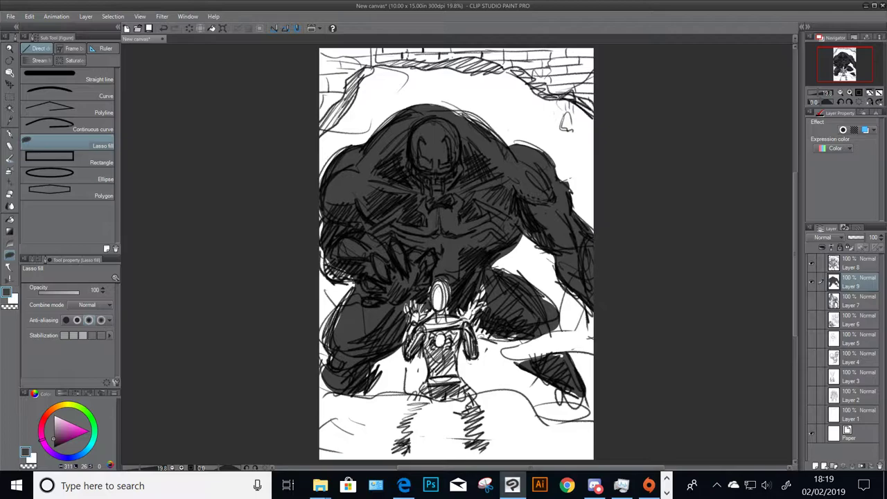
# Fill the small figure's back, sleeves and hips with a saturated dark blue
pyautogui.click(67, 460)
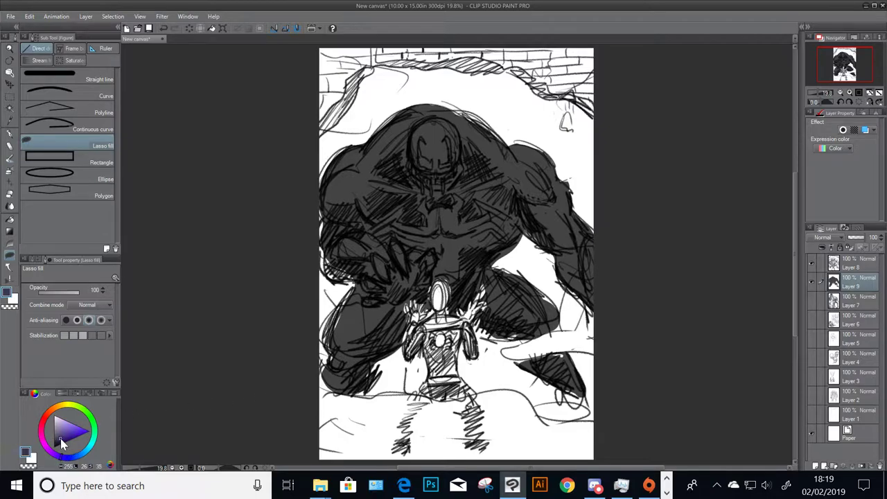
pyautogui.moveTo(64, 438)
pyautogui.mouseDown()
pyautogui.moveTo(79, 432)
pyautogui.moveTo(73, 437)
pyautogui.mouseUp()
pyautogui.moveTo(460, 343)
pyautogui.mouseDown()
pyautogui.moveTo(429, 327)
pyautogui.moveTo(429, 374)
pyautogui.moveTo(459, 367)
pyautogui.mouseUp()
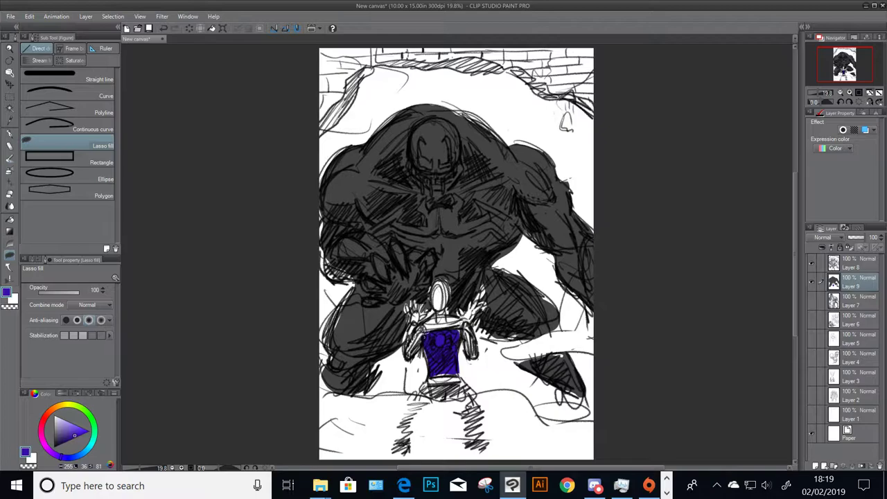
pyautogui.moveTo(424, 334)
pyautogui.mouseDown()
pyautogui.moveTo(422, 347)
pyautogui.moveTo(474, 351)
pyautogui.moveTo(467, 338)
pyautogui.mouseUp()
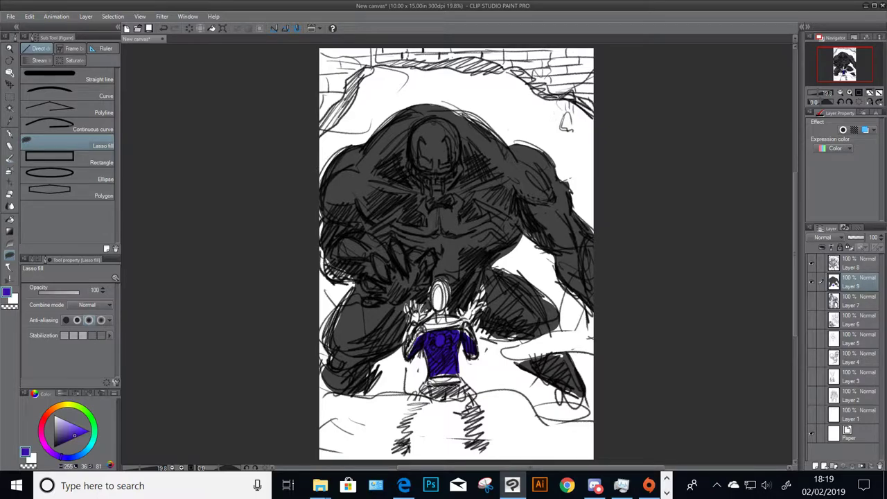
pyautogui.moveTo(421, 386); pyautogui.dragTo(424, 392)
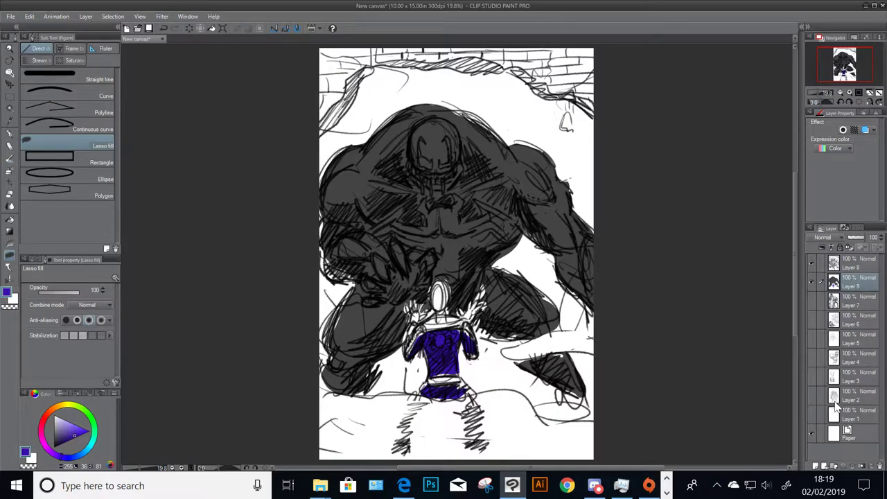
# Fill the small figure's head, back spider emblem, shoulders, arms, hands and belt with red on a new layer
pyautogui.click(816, 465)
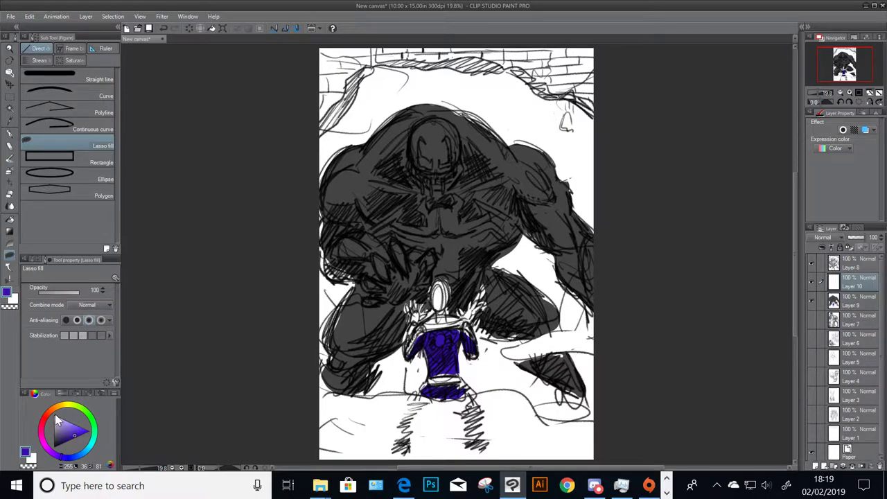
pyautogui.click(43, 418)
pyautogui.moveTo(73, 437); pyautogui.dragTo(83, 433)
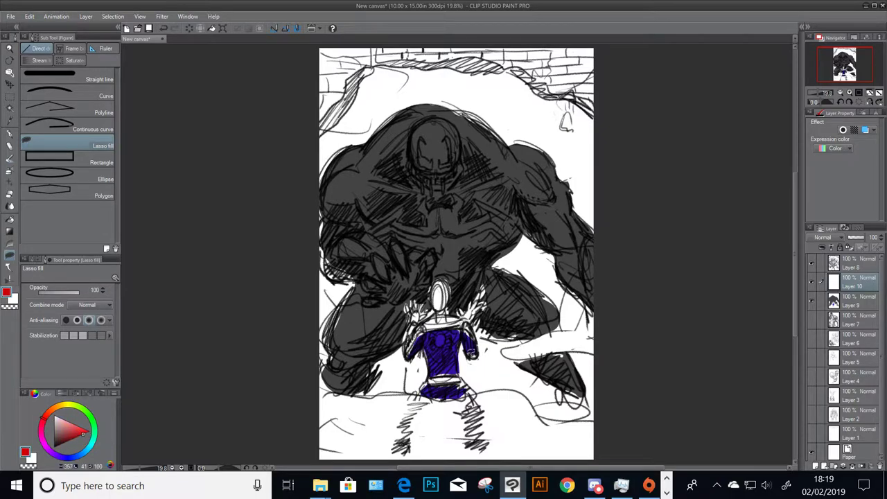
pyautogui.moveTo(443, 340)
pyautogui.mouseDown()
pyautogui.moveTo(445, 331)
pyautogui.moveTo(434, 340)
pyautogui.moveTo(443, 347)
pyautogui.moveTo(450, 337)
pyautogui.moveTo(434, 286)
pyautogui.moveTo(446, 291)
pyautogui.moveTo(445, 314)
pyautogui.mouseUp()
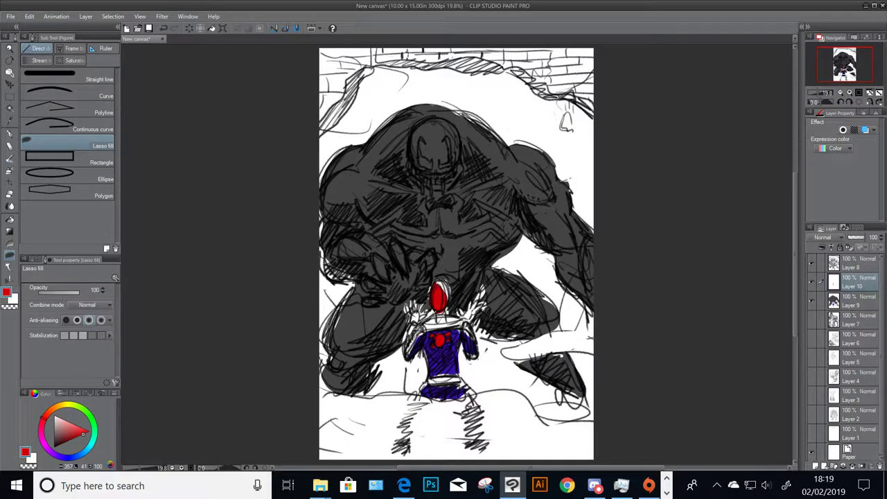
pyautogui.moveTo(411, 345)
pyautogui.mouseDown()
pyautogui.moveTo(454, 311)
pyautogui.moveTo(468, 317)
pyautogui.moveTo(472, 339)
pyautogui.moveTo(457, 325)
pyautogui.moveTo(478, 312)
pyautogui.moveTo(465, 320)
pyautogui.moveTo(449, 277)
pyautogui.mouseUp()
pyautogui.moveTo(426, 313)
pyautogui.mouseDown()
pyautogui.moveTo(412, 297)
pyautogui.moveTo(409, 317)
pyautogui.moveTo(424, 342)
pyautogui.moveTo(409, 352)
pyautogui.moveTo(459, 386)
pyautogui.mouseUp()
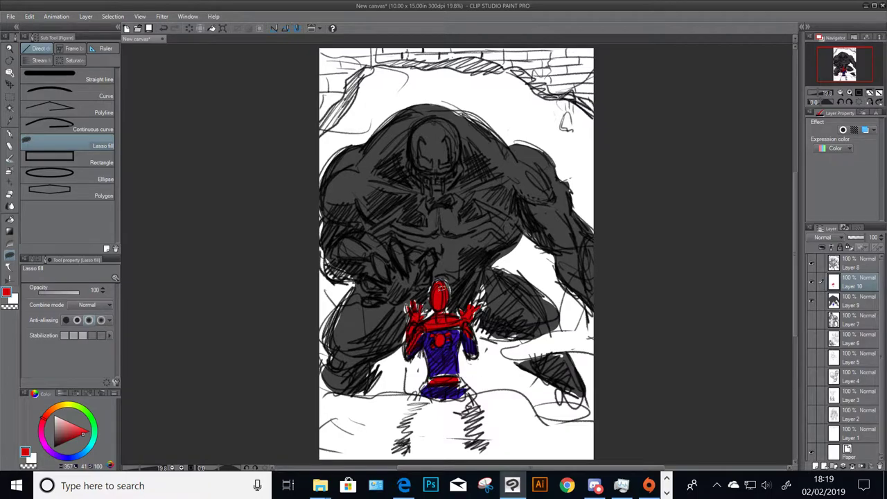
# Fill Venom's eyes, teeth and spider chest emblem with white
pyautogui.press('x')
pyautogui.moveTo(438, 163)
pyautogui.mouseDown()
pyautogui.moveTo(453, 149)
pyautogui.moveTo(448, 136)
pyautogui.moveTo(438, 168)
pyautogui.moveTo(423, 136)
pyautogui.moveTo(417, 161)
pyautogui.moveTo(444, 173)
pyautogui.moveTo(420, 171)
pyautogui.moveTo(437, 182)
pyautogui.moveTo(460, 171)
pyautogui.mouseUp()
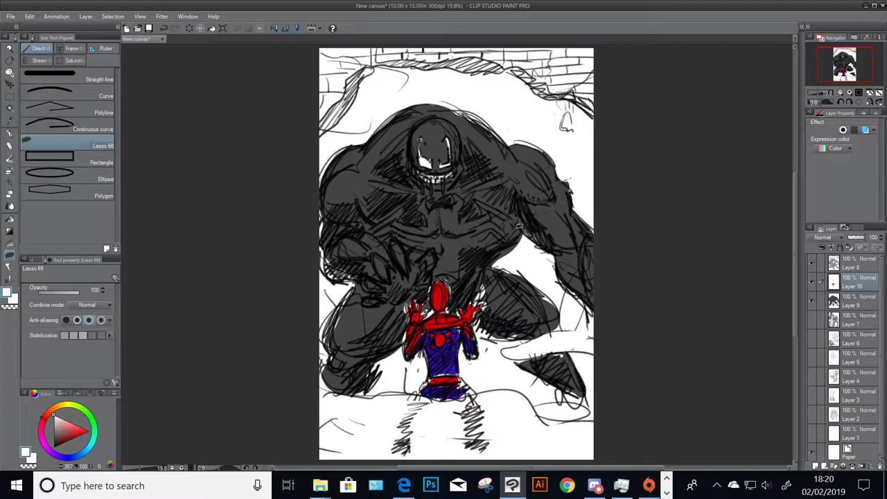
pyautogui.moveTo(519, 226)
pyautogui.mouseDown()
pyautogui.moveTo(475, 196)
pyautogui.moveTo(480, 219)
pyautogui.moveTo(462, 222)
pyautogui.moveTo(462, 195)
pyautogui.moveTo(426, 198)
pyautogui.moveTo(423, 228)
pyautogui.moveTo(399, 218)
pyautogui.moveTo(413, 224)
pyautogui.moveTo(370, 226)
pyautogui.moveTo(391, 244)
pyautogui.moveTo(432, 249)
pyautogui.moveTo(446, 279)
pyautogui.moveTo(463, 277)
pyautogui.moveTo(483, 243)
pyautogui.moveTo(519, 240)
pyautogui.mouseUp()
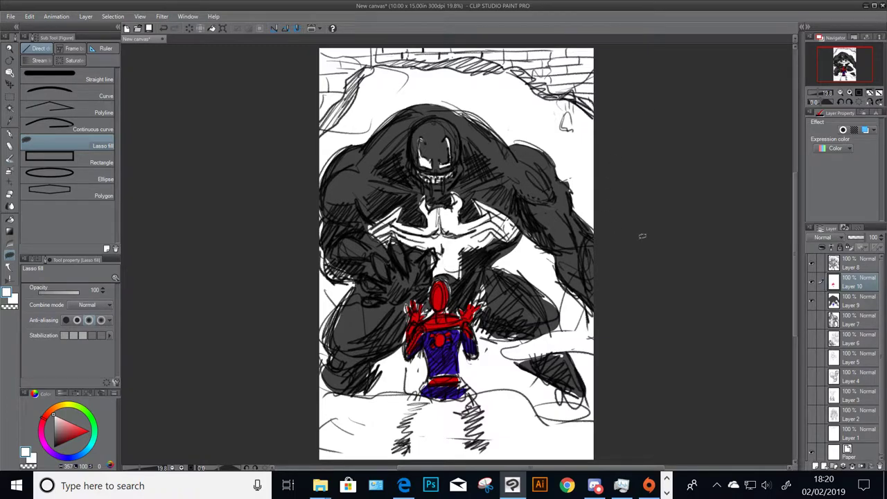
# Add a new layer and fill the drool below Venom's teeth and the splash on the small figure's head with muted green
pyautogui.click(816, 466)
pyautogui.click(89, 423)
pyautogui.click(62, 420)
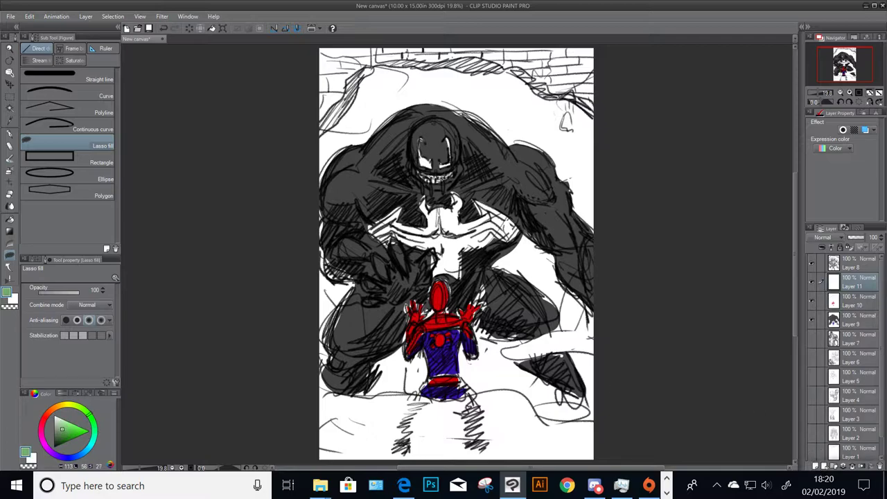
pyautogui.moveTo(435, 188); pyautogui.dragTo(423, 187)
pyautogui.moveTo(443, 277); pyautogui.dragTo(453, 285)
# Add a layer below Venom's grey fill and fill the wall behind his head and shoulders with muted brown
pyautogui.click(856, 321)
pyautogui.click(816, 466)
pyautogui.moveTo(864, 322); pyautogui.dragTo(863, 346)
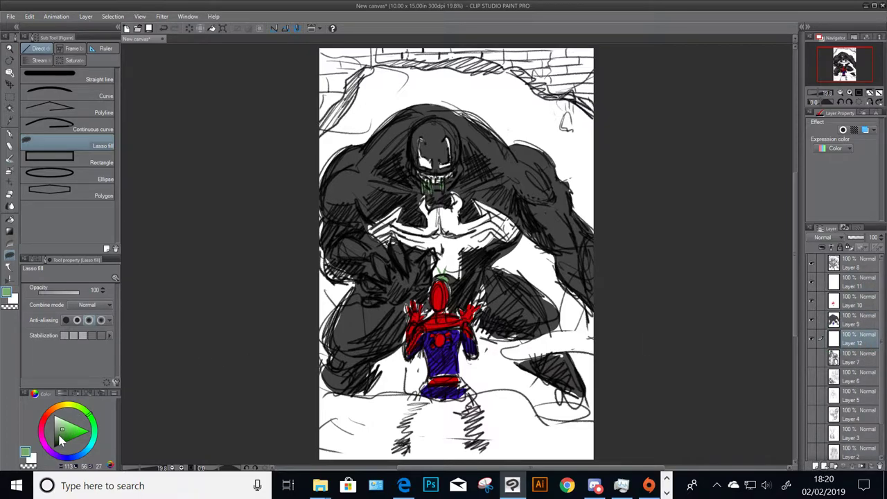
pyautogui.click(52, 410)
pyautogui.moveTo(80, 431)
pyautogui.mouseDown()
pyautogui.moveTo(64, 440)
pyautogui.moveTo(58, 434)
pyautogui.mouseUp()
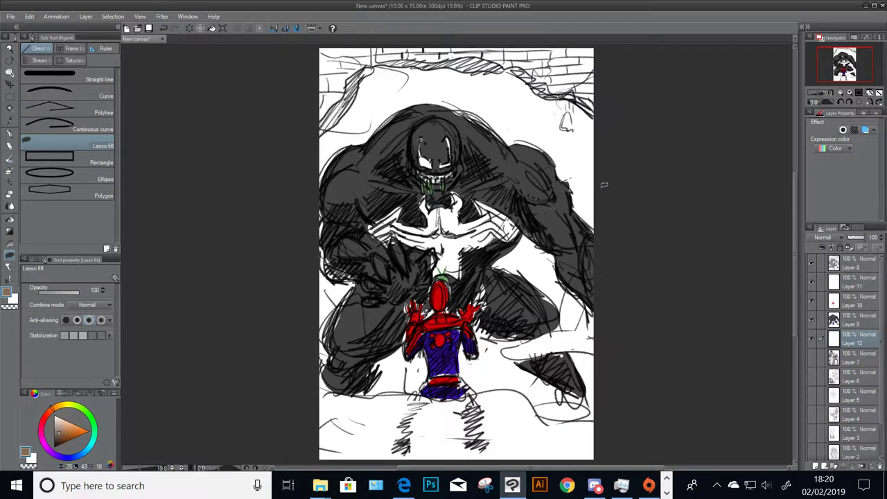
pyautogui.moveTo(606, 237)
pyautogui.mouseDown()
pyautogui.moveTo(537, 175)
pyautogui.moveTo(388, 129)
pyautogui.moveTo(289, 153)
pyautogui.moveTo(298, 56)
pyautogui.moveTo(338, 42)
pyautogui.moveTo(465, 43)
pyautogui.moveTo(649, 95)
pyautogui.moveTo(625, 276)
pyautogui.mouseUp()
pyautogui.moveTo(398, 133); pyautogui.dragTo(492, 149)
pyautogui.moveTo(600, 53)
pyautogui.mouseDown()
pyautogui.moveTo(597, 75)
pyautogui.moveTo(602, 68)
pyautogui.mouseUp()
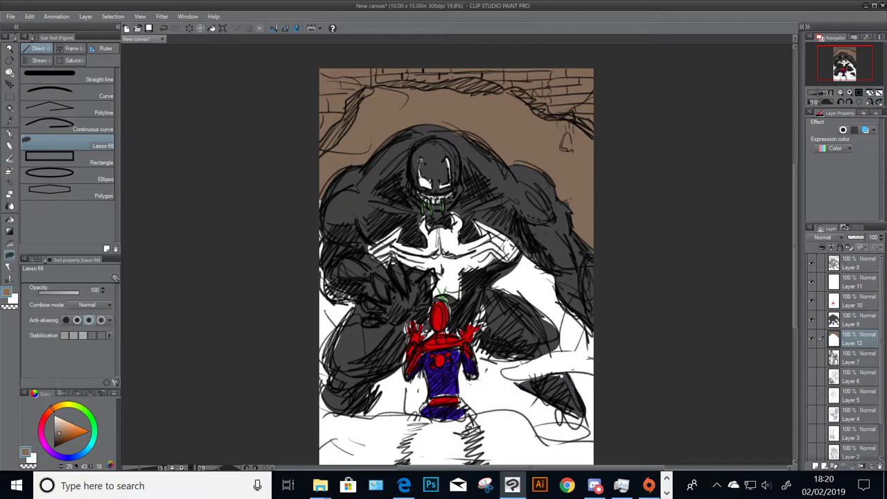
# Fill the remaining background gaps beside Venom's arms, between his legs and around the small figure with brown
pyautogui.moveTo(316, 221)
pyautogui.mouseDown()
pyautogui.moveTo(352, 298)
pyautogui.moveTo(330, 357)
pyautogui.moveTo(304, 380)
pyautogui.moveTo(310, 228)
pyautogui.mouseUp()
pyautogui.moveTo(494, 249)
pyautogui.mouseDown()
pyautogui.moveTo(539, 313)
pyautogui.moveTo(594, 341)
pyautogui.moveTo(567, 275)
pyautogui.moveTo(544, 263)
pyautogui.mouseUp()
pyautogui.moveTo(568, 338)
pyautogui.mouseDown()
pyautogui.moveTo(557, 339)
pyautogui.moveTo(570, 335)
pyautogui.mouseUp()
pyautogui.moveTo(461, 357)
pyautogui.mouseDown()
pyautogui.moveTo(488, 405)
pyautogui.moveTo(548, 419)
pyautogui.moveTo(523, 396)
pyautogui.moveTo(516, 371)
pyautogui.moveTo(462, 355)
pyautogui.mouseUp()
pyautogui.moveTo(400, 415)
pyautogui.mouseDown()
pyautogui.moveTo(397, 374)
pyautogui.moveTo(433, 372)
pyautogui.moveTo(423, 404)
pyautogui.mouseUp()
pyautogui.moveTo(564, 417); pyautogui.dragTo(547, 394)
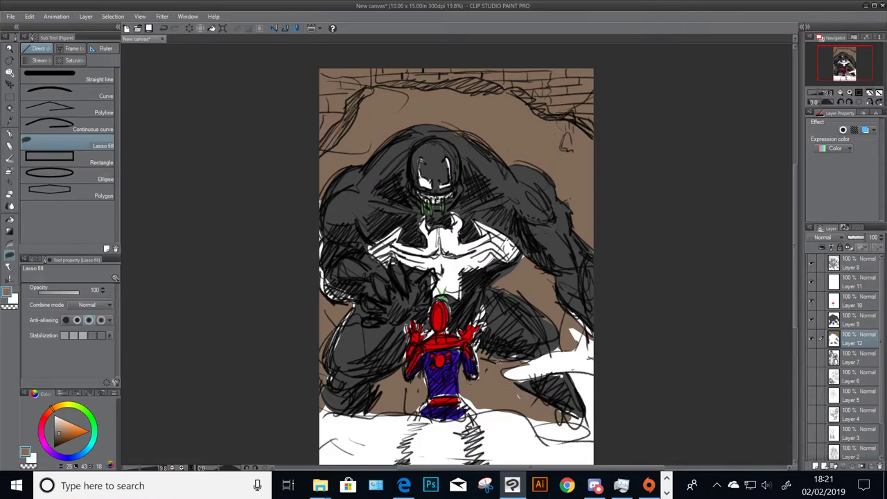
# Fill the ground and the pointed shape reaching in behind Venom's lower leg with light grey
pyautogui.moveTo(60, 433); pyautogui.dragTo(58, 424)
pyautogui.moveTo(739, 181); pyautogui.dragTo(727, 120)
pyautogui.moveTo(59, 429); pyautogui.dragTo(53, 420)
pyautogui.moveTo(587, 380)
pyautogui.mouseDown()
pyautogui.moveTo(547, 361)
pyautogui.moveTo(409, 354)
pyautogui.moveTo(271, 415)
pyautogui.moveTo(615, 380)
pyautogui.mouseUp()
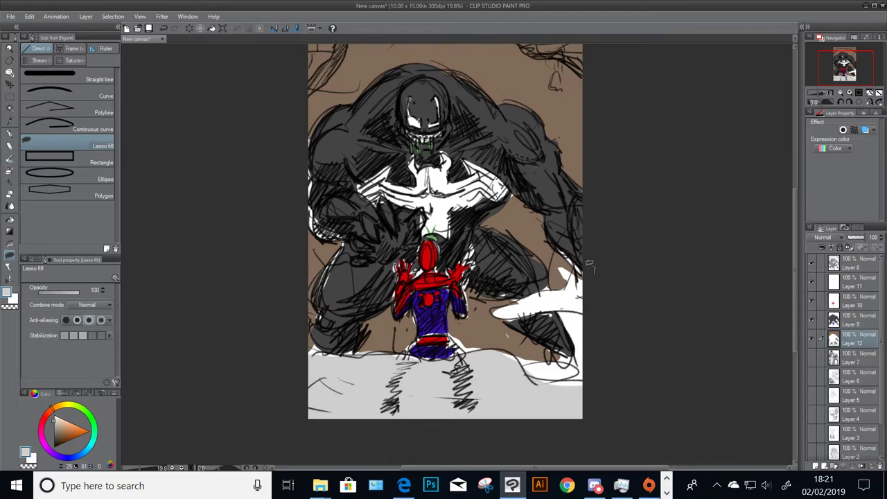
pyautogui.moveTo(586, 267)
pyautogui.mouseDown()
pyautogui.moveTo(509, 297)
pyautogui.moveTo(575, 312)
pyautogui.moveTo(584, 269)
pyautogui.mouseUp()
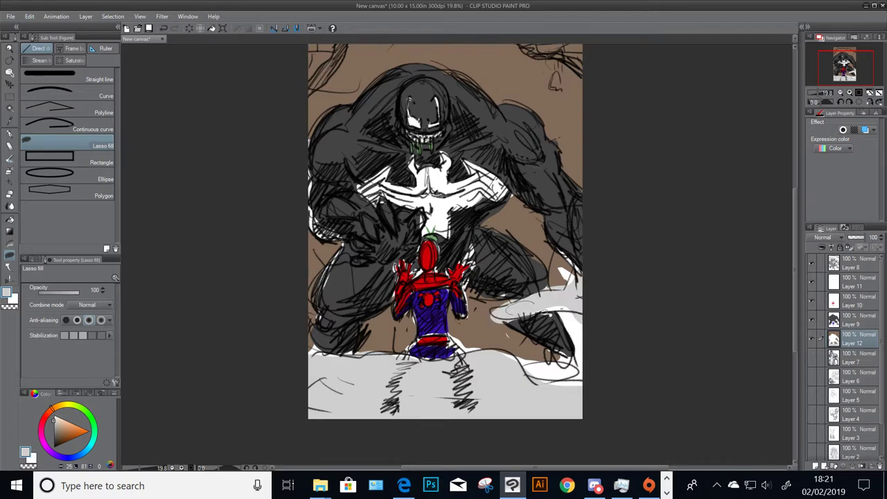
pyautogui.moveTo(534, 305); pyautogui.dragTo(571, 311)
pyautogui.moveTo(580, 266)
pyautogui.mouseDown()
pyautogui.moveTo(571, 286)
pyautogui.moveTo(584, 262)
pyautogui.mouseUp()
pyautogui.moveTo(582, 301); pyautogui.dragTo(580, 358)
pyautogui.moveTo(604, 405)
pyautogui.mouseDown()
pyautogui.moveTo(590, 367)
pyautogui.moveTo(590, 391)
pyautogui.mouseUp()
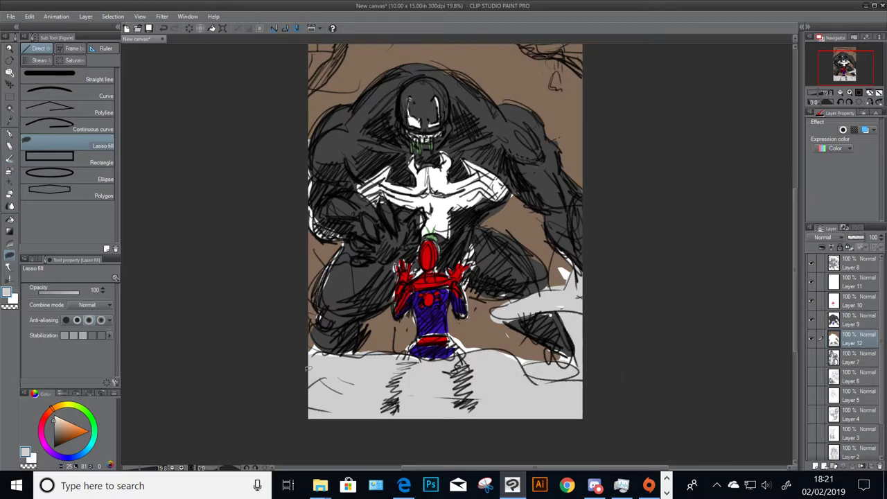
# Add a new layer above the color fills and rename Layer 11 as venom
pyautogui.click(816, 468)
pyautogui.moveTo(865, 341); pyautogui.dragTo(862, 300)
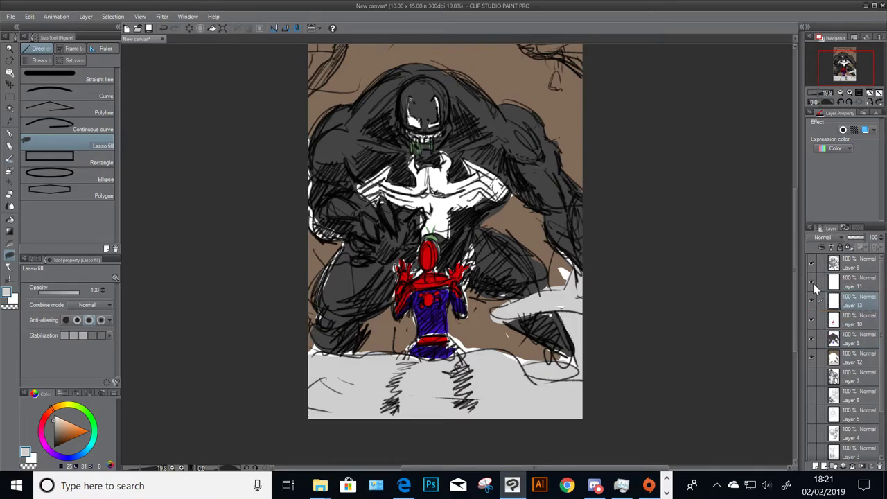
pyautogui.moveTo(854, 303)
pyautogui.mouseDown()
pyautogui.moveTo(854, 282)
pyautogui.moveTo(856, 303)
pyautogui.mouseUp()
pyautogui.doubleClick(853, 305)
pyautogui.write('venom')
# Fill a black shadow under Venom's chin and across his upper chest on Layer 13
pyautogui.click(847, 284)
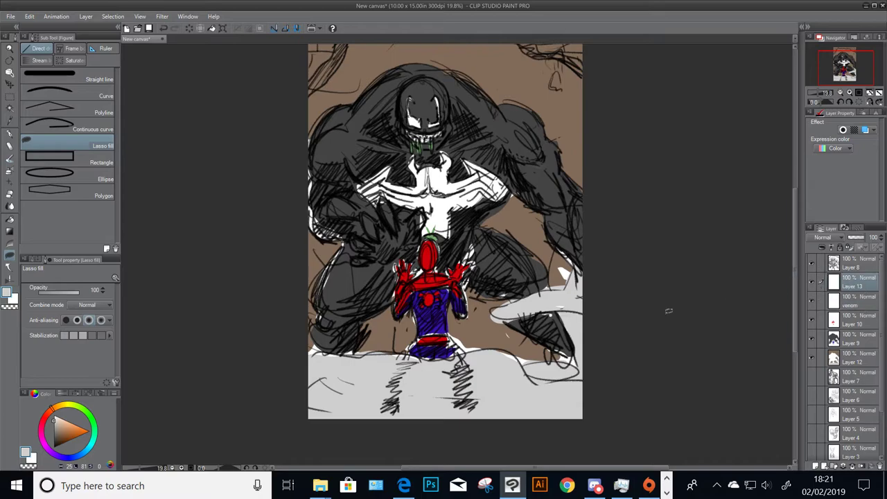
pyautogui.moveTo(74, 427); pyautogui.dragTo(81, 458)
pyautogui.moveTo(449, 122)
pyautogui.mouseDown()
pyautogui.moveTo(436, 156)
pyautogui.moveTo(463, 123)
pyautogui.moveTo(426, 160)
pyautogui.moveTo(413, 147)
pyautogui.moveTo(397, 159)
pyautogui.moveTo(409, 182)
pyautogui.moveTo(413, 150)
pyautogui.mouseUp()
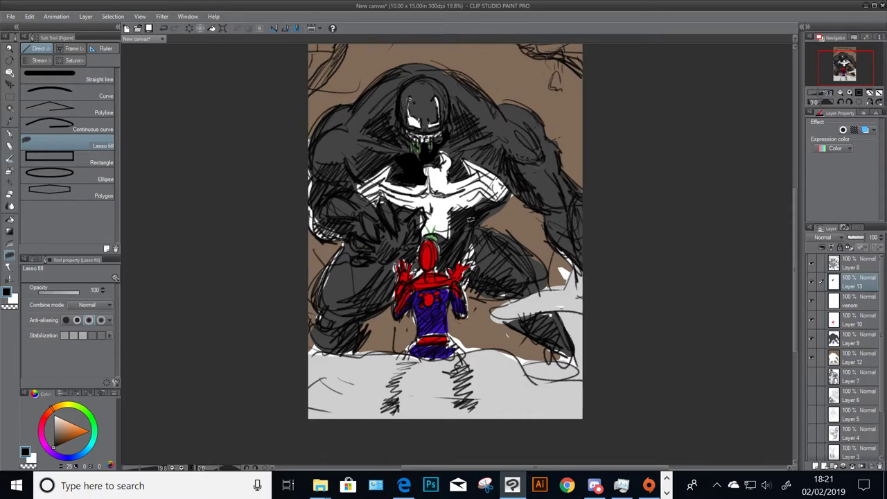
# Try Overlay blending on the shadow layer, return it to Normal and set its opacity to 43%
pyautogui.click(840, 238)
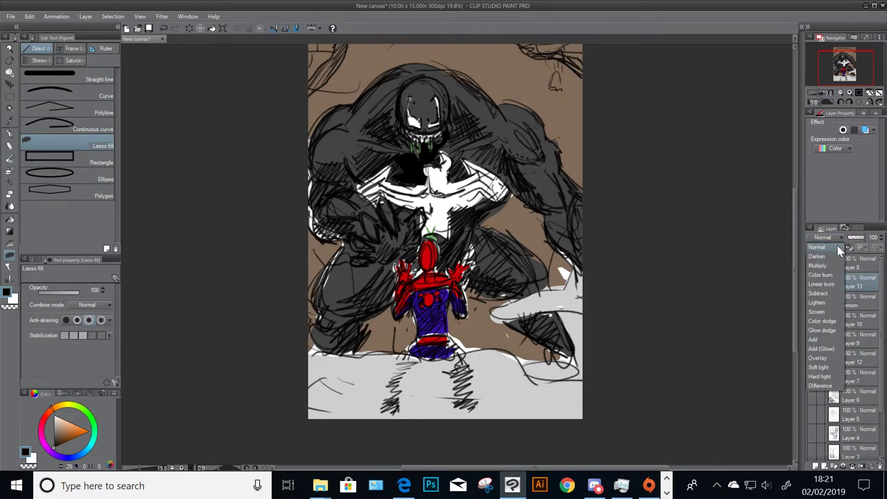
pyautogui.click(827, 357)
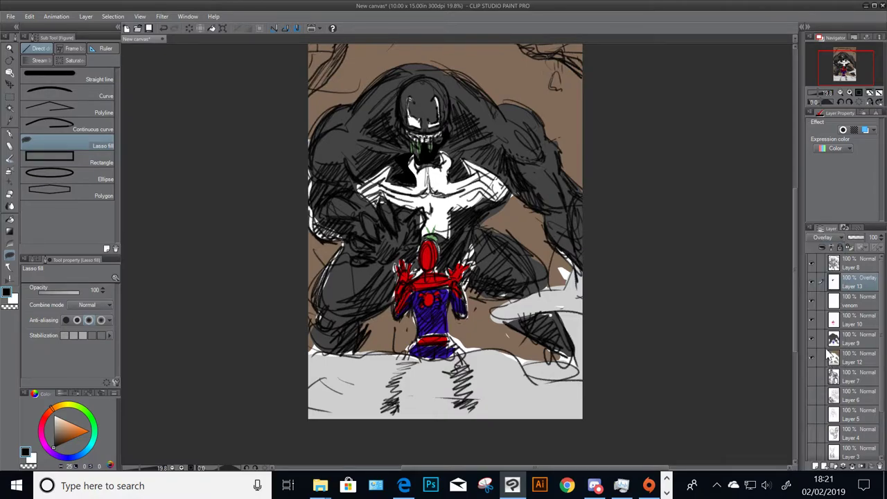
pyautogui.click(840, 238)
pyautogui.click(829, 247)
pyautogui.moveTo(870, 238); pyautogui.dragTo(858, 240)
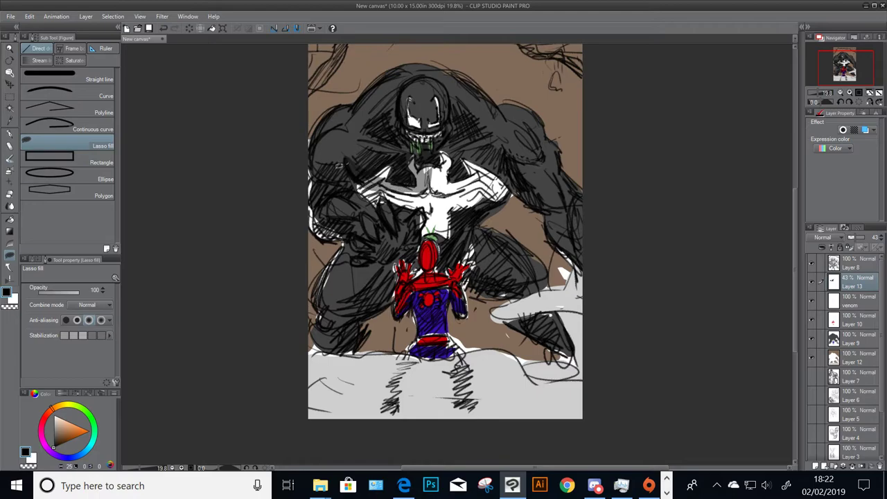
# Fill shadow shapes on Venom's reaching arm and hand, lower torso, legs and foot, and on Spider-Man's body
pyautogui.moveTo(364, 231)
pyautogui.mouseDown()
pyautogui.moveTo(318, 229)
pyautogui.moveTo(377, 232)
pyautogui.moveTo(392, 254)
pyautogui.moveTo(408, 241)
pyautogui.moveTo(381, 232)
pyautogui.mouseUp()
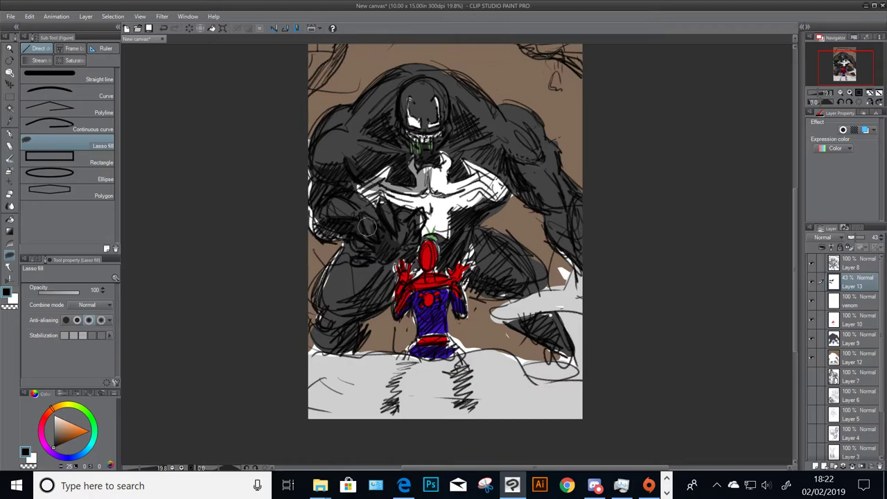
pyautogui.moveTo(378, 265)
pyautogui.mouseDown()
pyautogui.moveTo(343, 316)
pyautogui.moveTo(399, 291)
pyautogui.moveTo(401, 257)
pyautogui.moveTo(438, 267)
pyautogui.moveTo(457, 260)
pyautogui.moveTo(447, 240)
pyautogui.mouseUp()
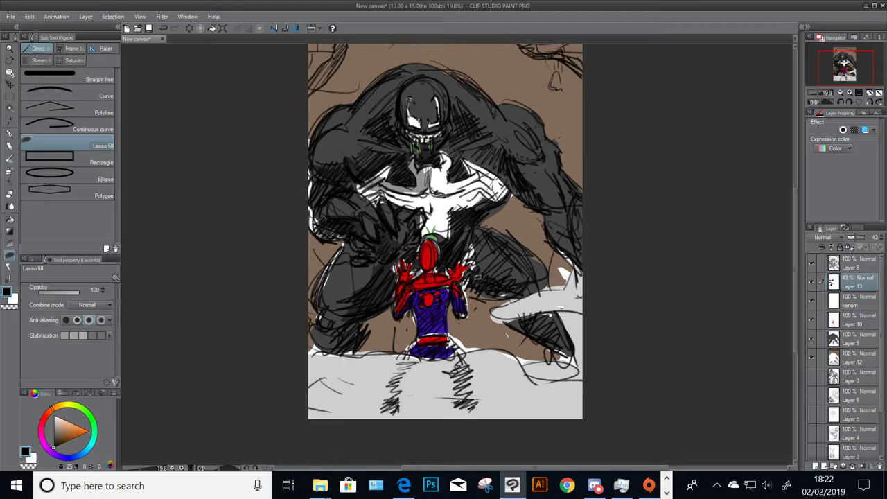
pyautogui.moveTo(473, 273)
pyautogui.mouseDown()
pyautogui.moveTo(520, 283)
pyautogui.moveTo(513, 294)
pyautogui.moveTo(466, 280)
pyautogui.mouseUp()
pyautogui.moveTo(364, 308)
pyautogui.mouseDown()
pyautogui.moveTo(344, 335)
pyautogui.moveTo(347, 315)
pyautogui.moveTo(366, 323)
pyautogui.mouseUp()
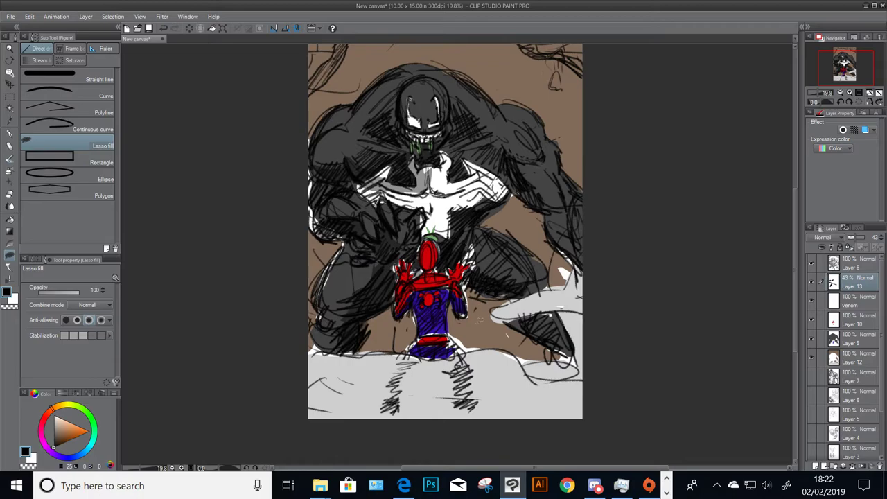
pyautogui.moveTo(413, 295); pyautogui.dragTo(410, 302)
pyautogui.moveTo(562, 341); pyautogui.dragTo(515, 320)
# Fill shadows on Venom's other arm, the edge of his chest emblem, his face, upper chest and shoulders
pyautogui.moveTo(511, 156)
pyautogui.mouseDown()
pyautogui.moveTo(507, 164)
pyautogui.moveTo(508, 156)
pyautogui.mouseUp()
pyautogui.moveTo(550, 216)
pyautogui.mouseDown()
pyautogui.moveTo(577, 237)
pyautogui.moveTo(550, 214)
pyautogui.mouseUp()
pyautogui.moveTo(508, 158)
pyautogui.mouseDown()
pyautogui.moveTo(493, 154)
pyautogui.moveTo(478, 203)
pyautogui.moveTo(510, 150)
pyautogui.mouseUp()
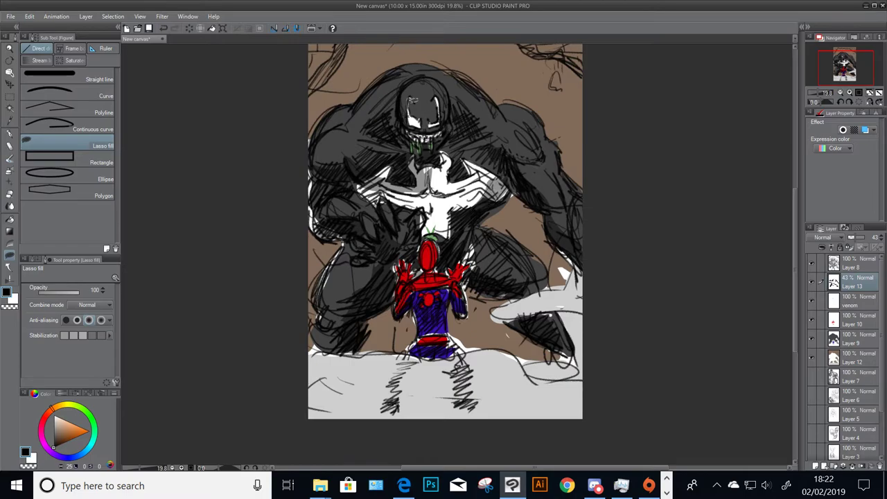
pyautogui.moveTo(408, 111)
pyautogui.mouseDown()
pyautogui.moveTo(437, 86)
pyautogui.moveTo(449, 115)
pyautogui.moveTo(364, 119)
pyautogui.moveTo(409, 143)
pyautogui.moveTo(405, 91)
pyautogui.moveTo(452, 146)
pyautogui.moveTo(450, 98)
pyautogui.moveTo(447, 144)
pyautogui.mouseUp()
pyautogui.moveTo(396, 154)
pyautogui.mouseDown()
pyautogui.moveTo(358, 162)
pyautogui.moveTo(373, 167)
pyautogui.mouseUp()
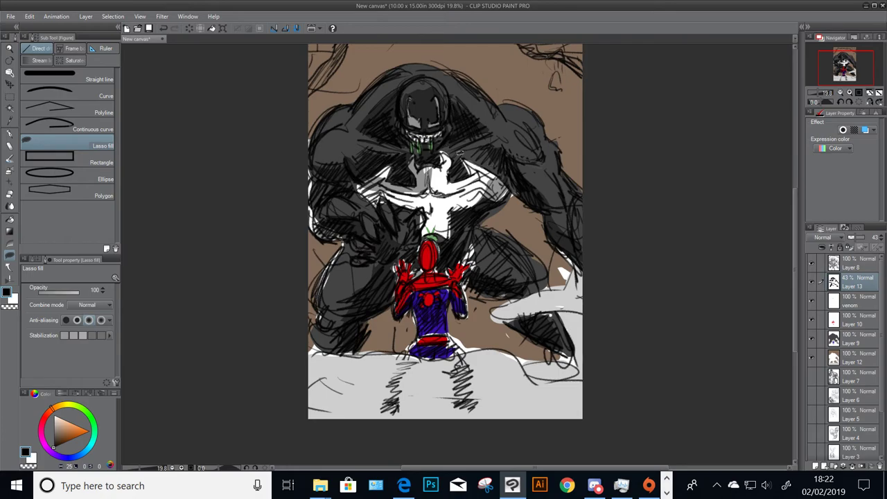
pyautogui.moveTo(458, 152)
pyautogui.mouseDown()
pyautogui.moveTo(500, 145)
pyautogui.moveTo(485, 178)
pyautogui.moveTo(453, 158)
pyautogui.moveTo(509, 165)
pyautogui.mouseUp()
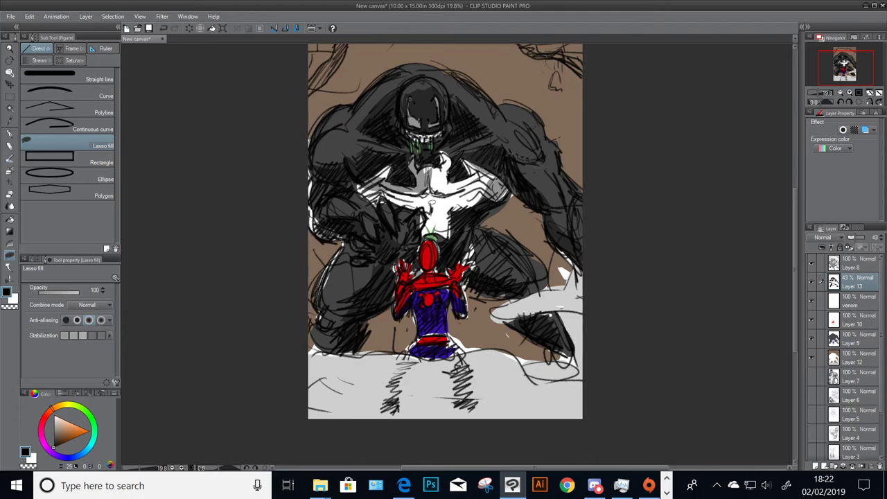
pyautogui.moveTo(431, 199)
pyautogui.mouseDown()
pyautogui.moveTo(414, 219)
pyautogui.moveTo(437, 216)
pyautogui.mouseUp()
# Darken the hole in the wall behind Venom's head and shoulders with the translucent black fill
pyautogui.moveTo(588, 92)
pyautogui.mouseDown()
pyautogui.moveTo(585, 184)
pyautogui.moveTo(537, 106)
pyautogui.moveTo(492, 91)
pyautogui.moveTo(469, 60)
pyautogui.moveTo(485, 38)
pyautogui.moveTo(589, 89)
pyautogui.mouseUp()
pyautogui.scroll(1, 488, 52)
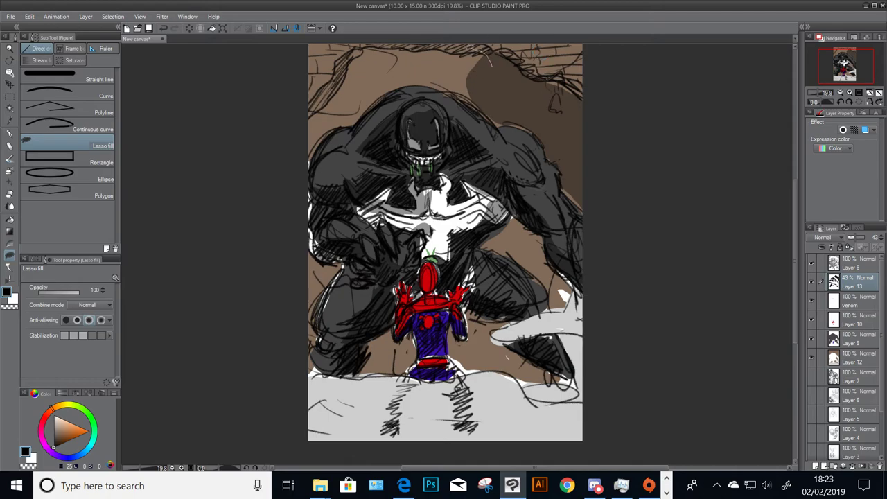
pyautogui.moveTo(489, 57)
pyautogui.mouseDown()
pyautogui.moveTo(395, 47)
pyautogui.moveTo(346, 69)
pyautogui.moveTo(302, 158)
pyautogui.moveTo(327, 133)
pyautogui.mouseUp()
pyautogui.moveTo(418, 83)
pyautogui.mouseDown()
pyautogui.moveTo(477, 95)
pyautogui.moveTo(503, 77)
pyautogui.mouseUp()
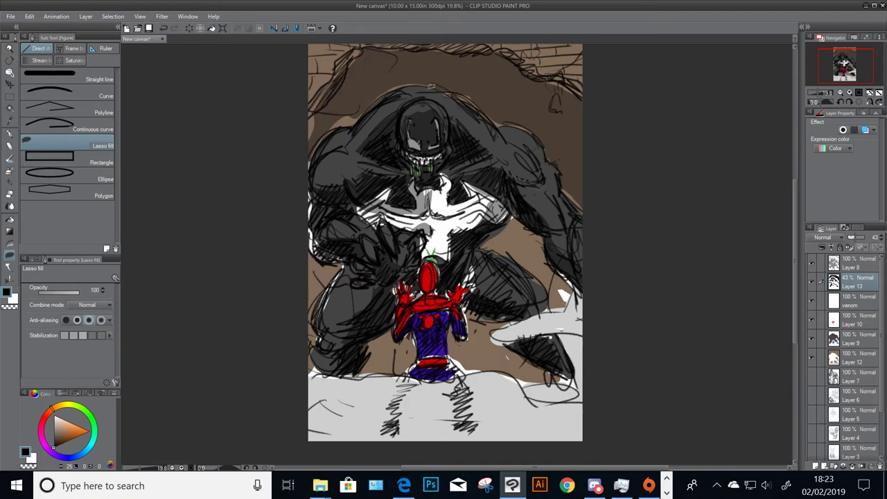
pyautogui.moveTo(435, 84)
pyautogui.mouseDown()
pyautogui.moveTo(399, 81)
pyautogui.moveTo(327, 124)
pyautogui.mouseUp()
pyautogui.moveTo(406, 73); pyautogui.dragTo(407, 84)
pyautogui.moveTo(352, 114)
pyautogui.mouseDown()
pyautogui.moveTo(342, 125)
pyautogui.moveTo(350, 116)
pyautogui.mouseUp()
pyautogui.moveTo(474, 90)
pyautogui.mouseDown()
pyautogui.moveTo(486, 114)
pyautogui.moveTo(490, 93)
pyautogui.moveTo(533, 138)
pyautogui.mouseUp()
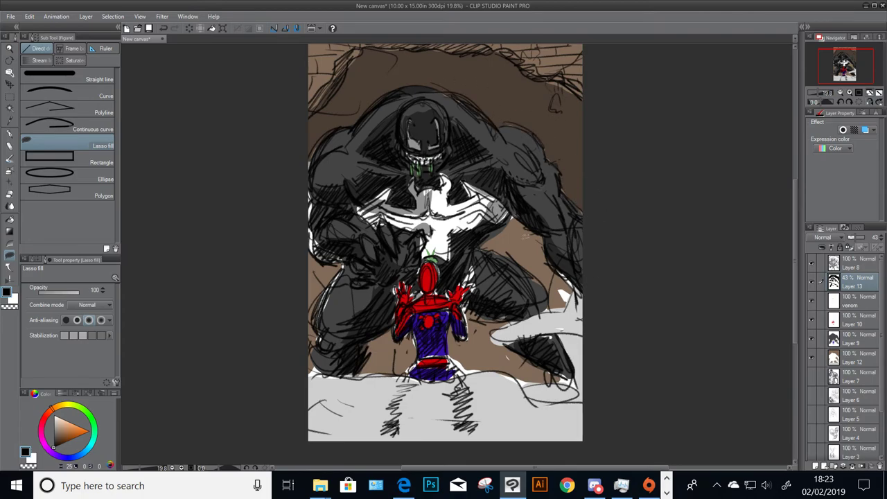
# Darken the remaining brown background beside Venom's arms, between his legs and around Spider-Man
pyautogui.moveTo(575, 290)
pyautogui.mouseDown()
pyautogui.moveTo(568, 304)
pyautogui.moveTo(486, 241)
pyautogui.moveTo(523, 218)
pyautogui.moveTo(575, 294)
pyautogui.mouseUp()
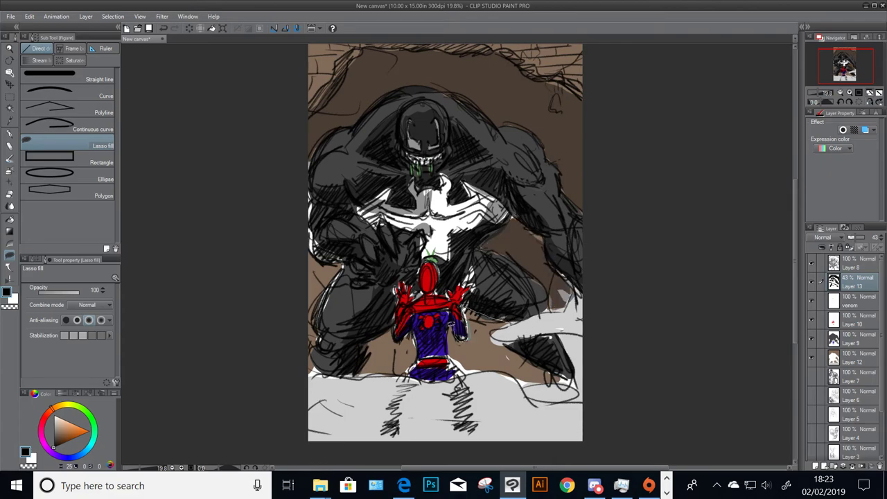
pyautogui.moveTo(493, 372)
pyautogui.mouseDown()
pyautogui.moveTo(549, 382)
pyautogui.moveTo(522, 353)
pyautogui.mouseUp()
pyautogui.moveTo(510, 321); pyautogui.dragTo(491, 335)
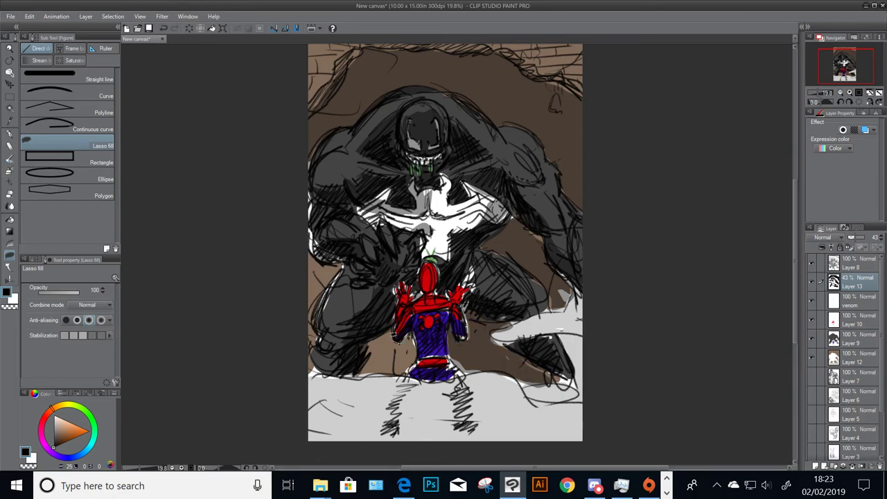
pyautogui.moveTo(366, 367)
pyautogui.mouseDown()
pyautogui.moveTo(414, 366)
pyautogui.moveTo(416, 334)
pyautogui.mouseUp()
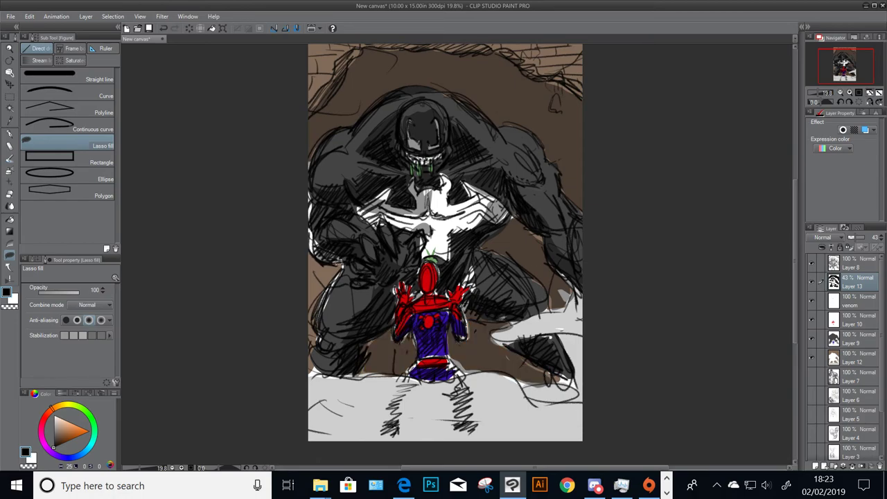
pyautogui.moveTo(339, 264)
pyautogui.mouseDown()
pyautogui.moveTo(306, 250)
pyautogui.moveTo(311, 356)
pyautogui.moveTo(345, 249)
pyautogui.mouseUp()
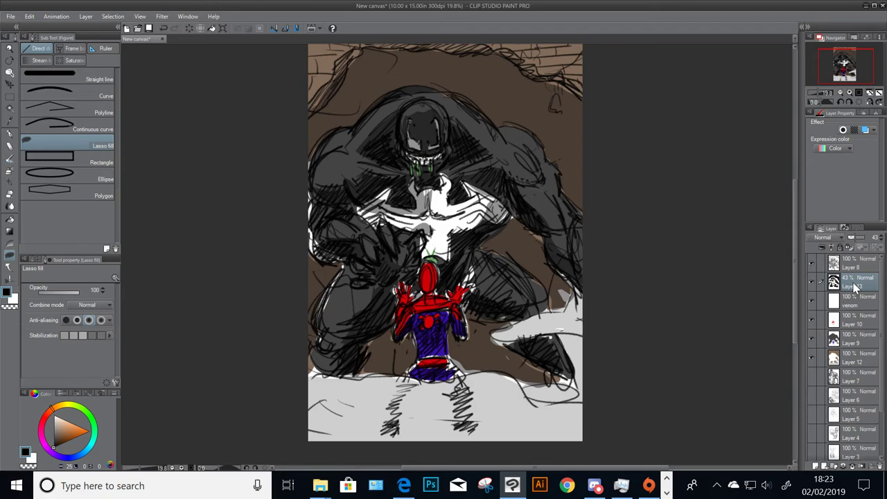
# Try recoloring Venom's grey body on Layer 9 with a dark navy fill
pyautogui.click(811, 341)
pyautogui.click(812, 339)
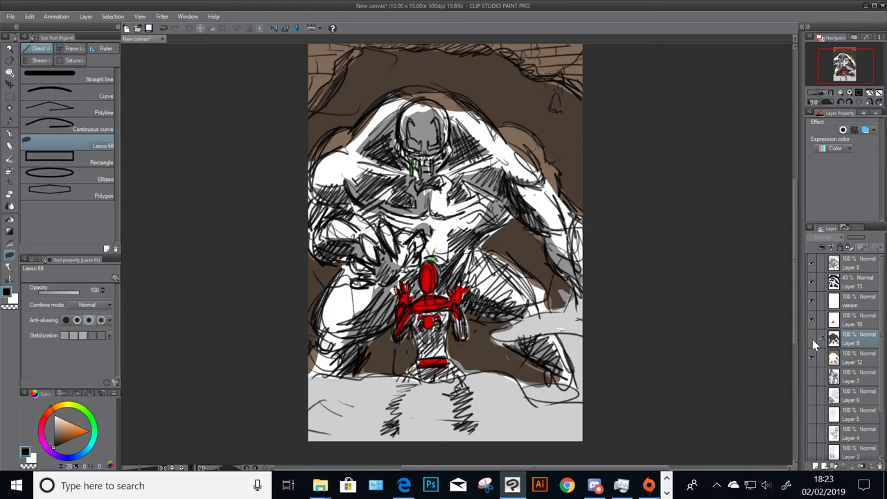
pyautogui.click(813, 340)
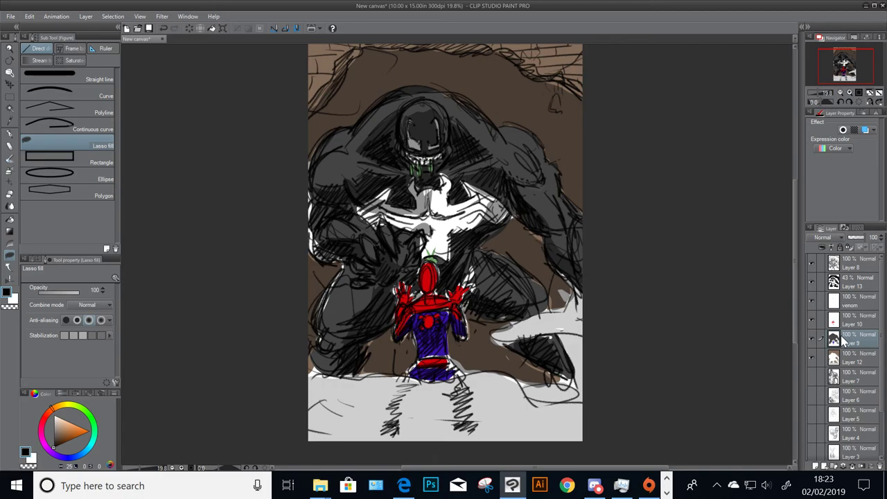
pyautogui.press('g')
pyautogui.press('g')
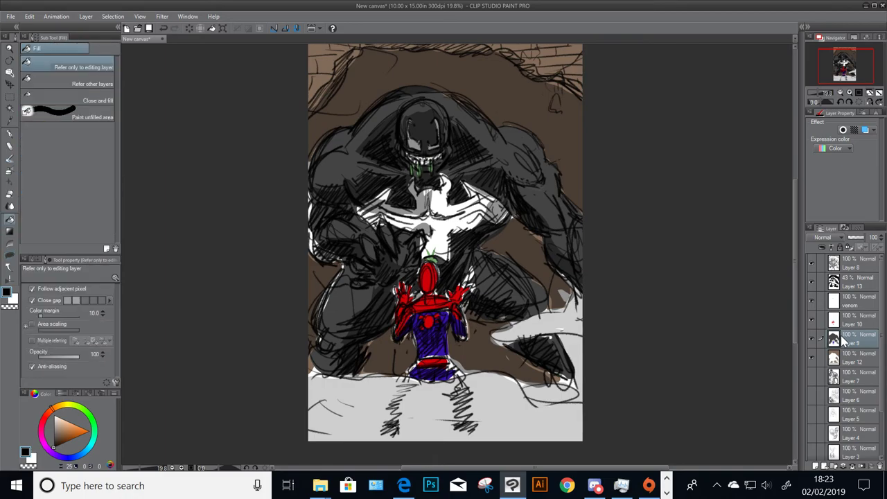
pyautogui.click(63, 462)
pyautogui.click(57, 443)
pyautogui.click(67, 459)
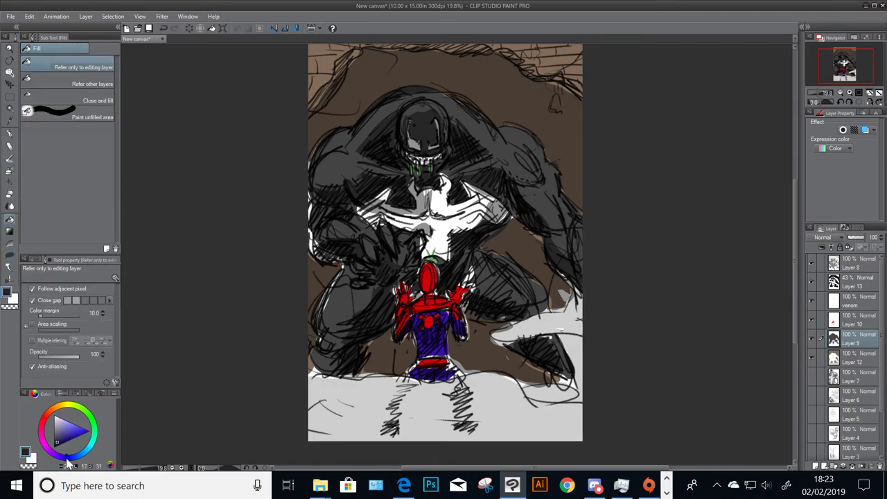
pyautogui.click(514, 155)
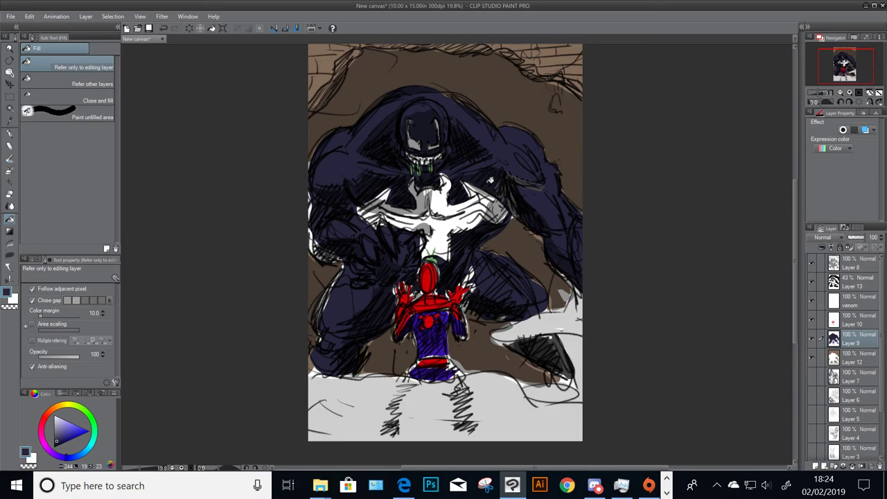
# Try a brighter blue fill on Venom's body and undo the recoloring
pyautogui.click(63, 437)
pyautogui.click(542, 167)
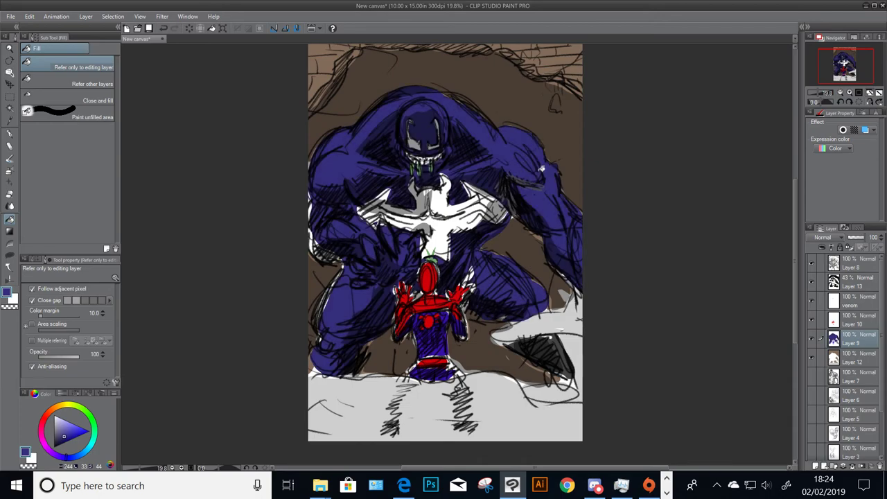
pyautogui.hotkey('ctrl', 'z')
pyautogui.click(64, 438)
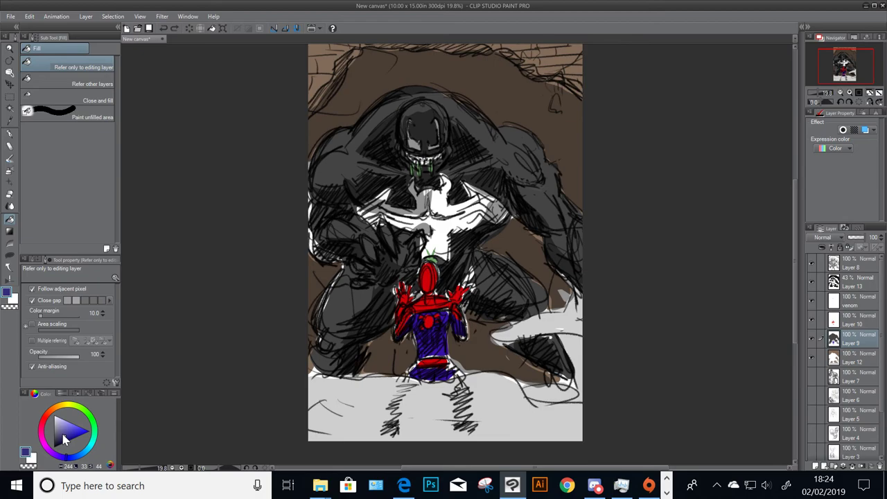
# Try blue lasso-filled patches on Venom's arms and chest on the venom layer, and undo them
pyautogui.click(10, 255)
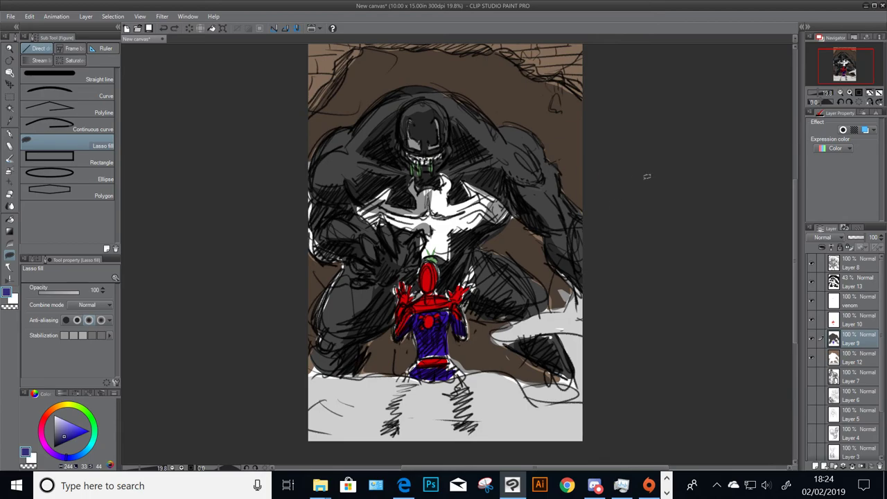
pyautogui.click(863, 309)
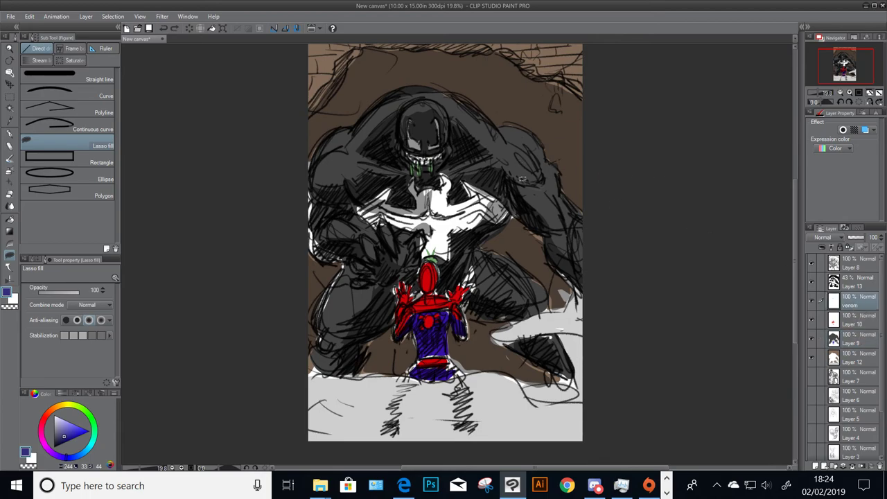
pyautogui.moveTo(518, 179)
pyautogui.mouseDown()
pyautogui.moveTo(551, 233)
pyautogui.moveTo(553, 223)
pyautogui.mouseUp()
pyautogui.moveTo(403, 166)
pyautogui.mouseDown()
pyautogui.moveTo(351, 181)
pyautogui.moveTo(399, 174)
pyautogui.mouseUp()
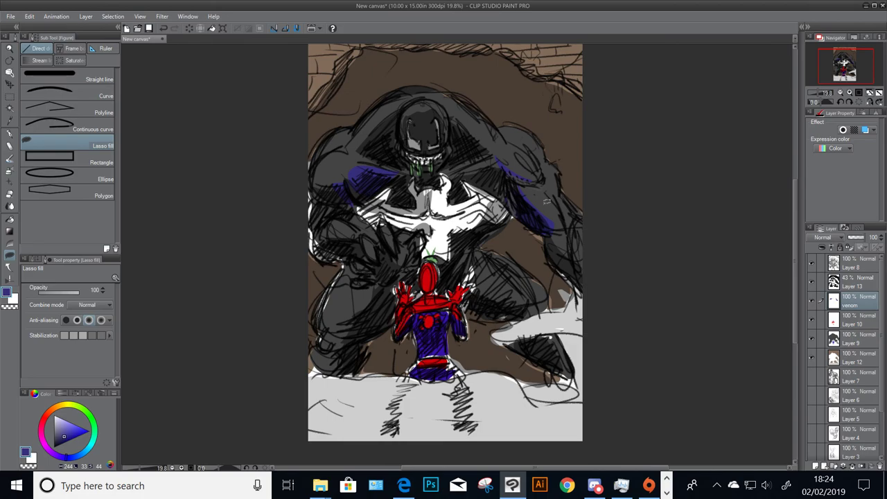
pyautogui.hotkey('ctrl', 'z')
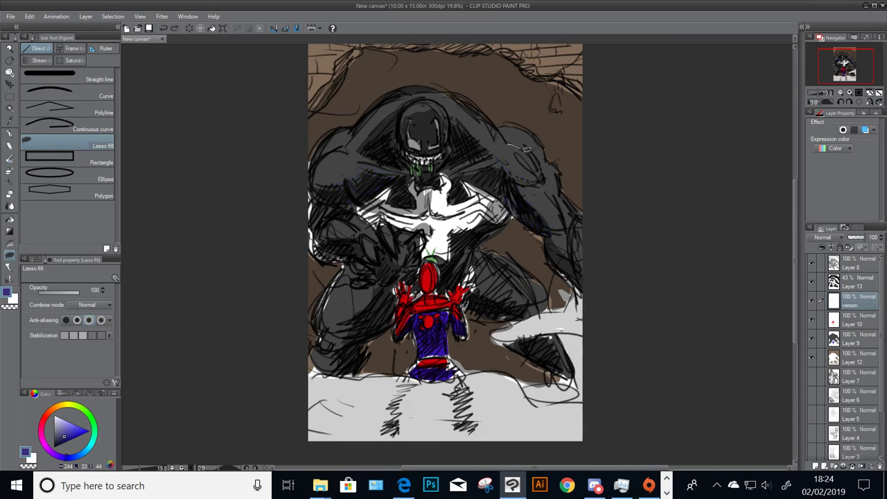
# Try thin blue accents along Venom's arm and head on the venom layer, and undo them
pyautogui.moveTo(533, 159)
pyautogui.mouseDown()
pyautogui.moveTo(566, 196)
pyautogui.moveTo(555, 165)
pyautogui.mouseUp()
pyautogui.moveTo(580, 209); pyautogui.dragTo(568, 203)
pyautogui.moveTo(432, 101)
pyautogui.mouseDown()
pyautogui.moveTo(449, 120)
pyautogui.moveTo(438, 99)
pyautogui.moveTo(445, 95)
pyautogui.moveTo(428, 117)
pyautogui.moveTo(453, 96)
pyautogui.moveTo(406, 114)
pyautogui.moveTo(402, 129)
pyautogui.moveTo(448, 94)
pyautogui.mouseUp()
pyautogui.hotkey('ctrl', 'z')
pyautogui.hotkey('ctrl', 'z')
# Hide the finished drawing's layers and view the earlier sketches on Layers 1, 2 and 3 one at a time
pyautogui.moveTo(812, 262); pyautogui.dragTo(814, 360)
pyautogui.moveTo(882, 341); pyautogui.dragTo(881, 402)
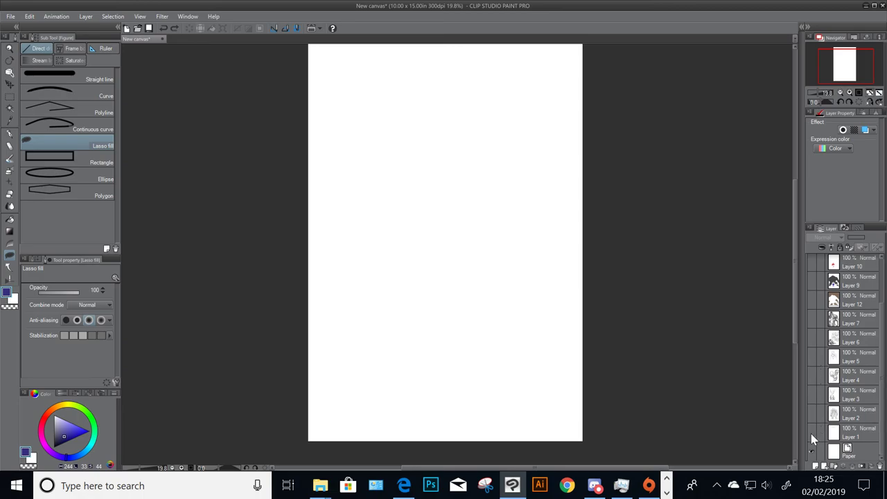
pyautogui.click(812, 433)
pyautogui.click(813, 434)
pyautogui.click(811, 415)
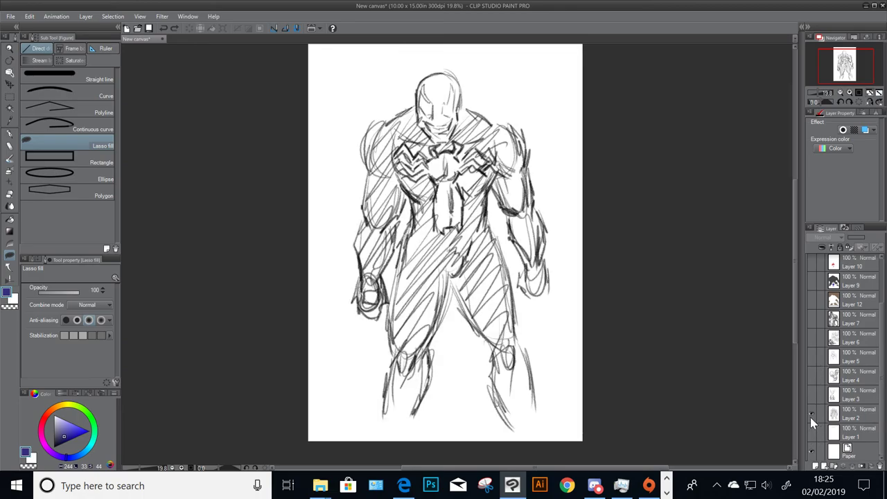
pyautogui.click(811, 419)
pyautogui.click(811, 399)
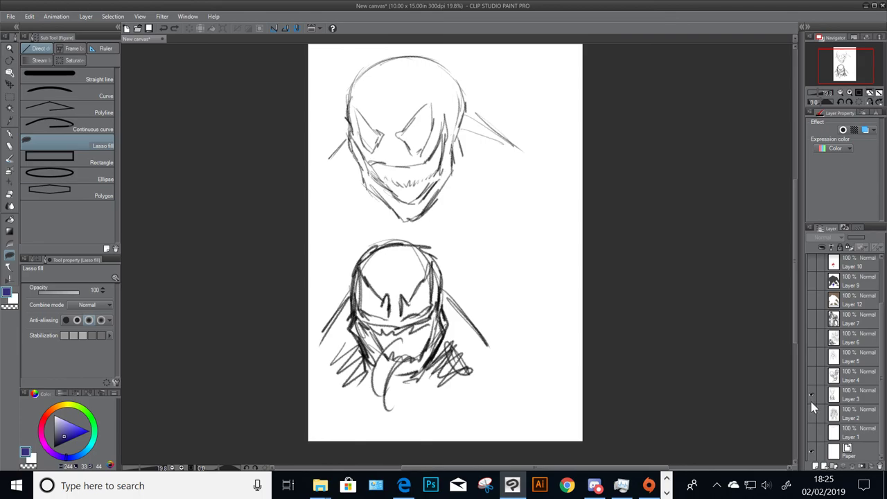
pyautogui.click(811, 398)
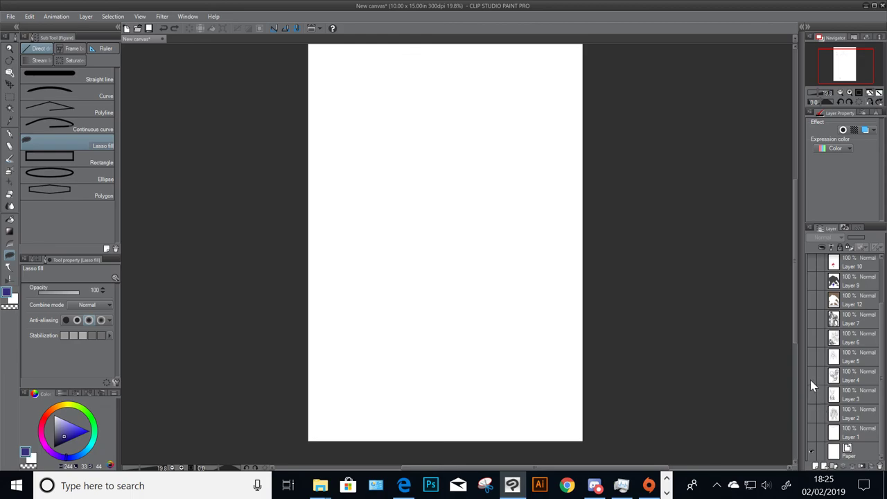
# View the earlier Venom sketches on Layers 4, 5, 6 and 7 one at a time
pyautogui.click(811, 377)
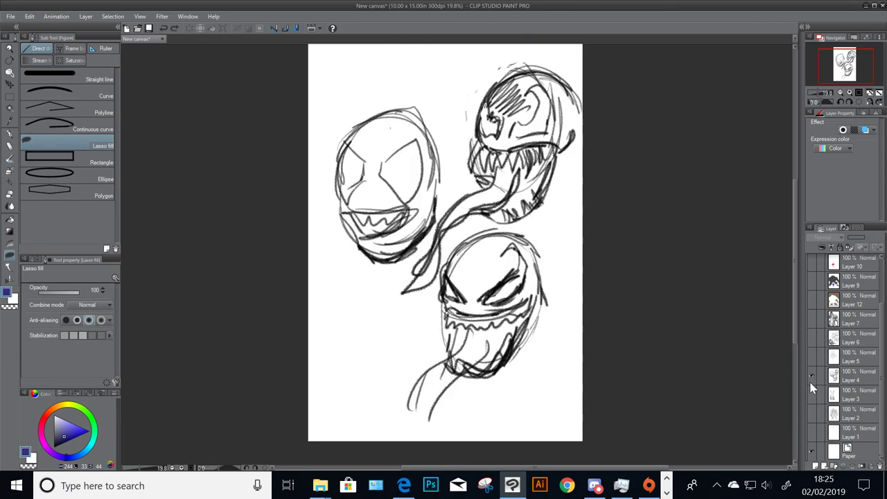
pyautogui.click(812, 377)
pyautogui.click(811, 357)
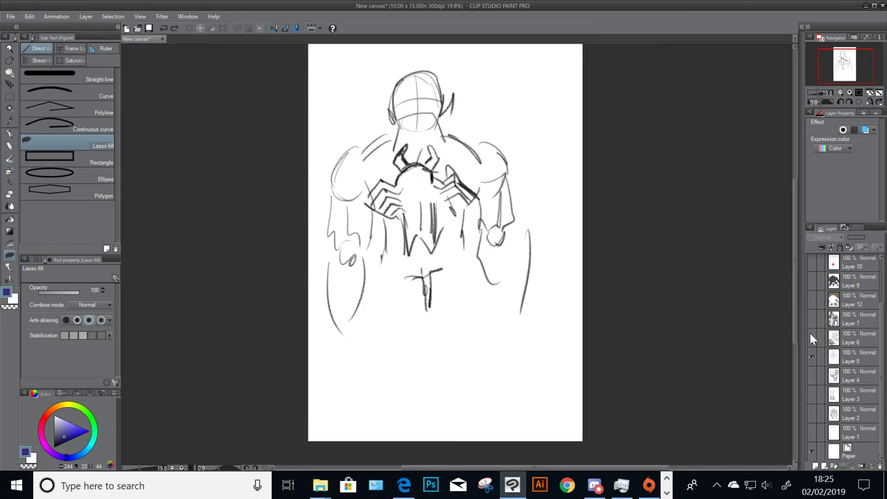
pyautogui.click(812, 340)
pyautogui.click(813, 341)
pyautogui.click(812, 357)
pyautogui.click(809, 339)
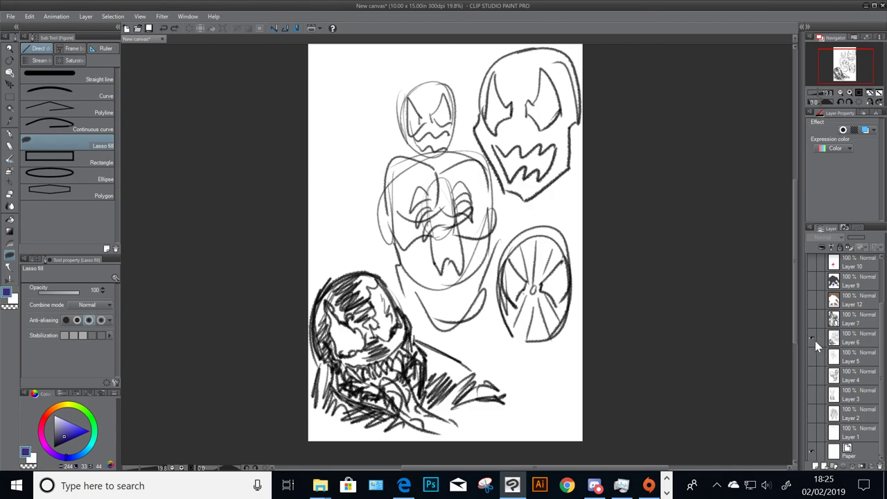
pyautogui.click(810, 336)
pyautogui.click(808, 322)
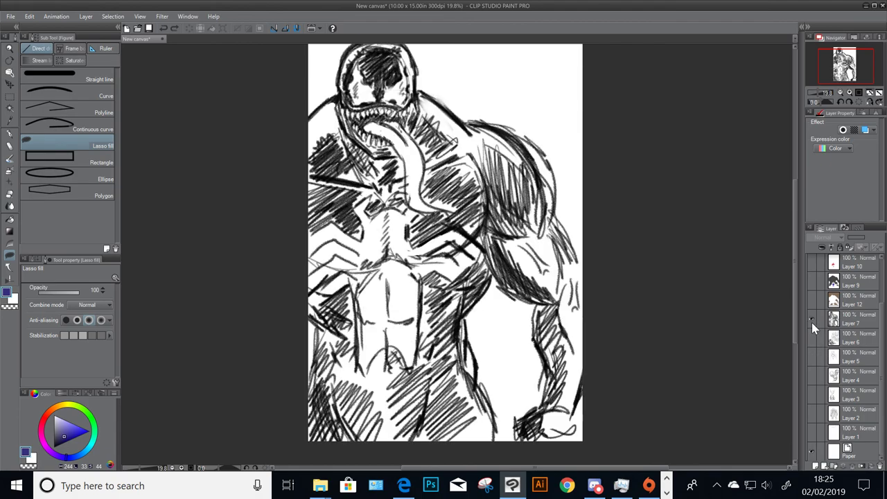
# Hide Layer 7 and show all color, shadow and line layers of the Venom and Spider-Man drawing again
pyautogui.click(811, 319)
pyautogui.click(810, 300)
pyautogui.click(811, 280)
pyautogui.click(811, 266)
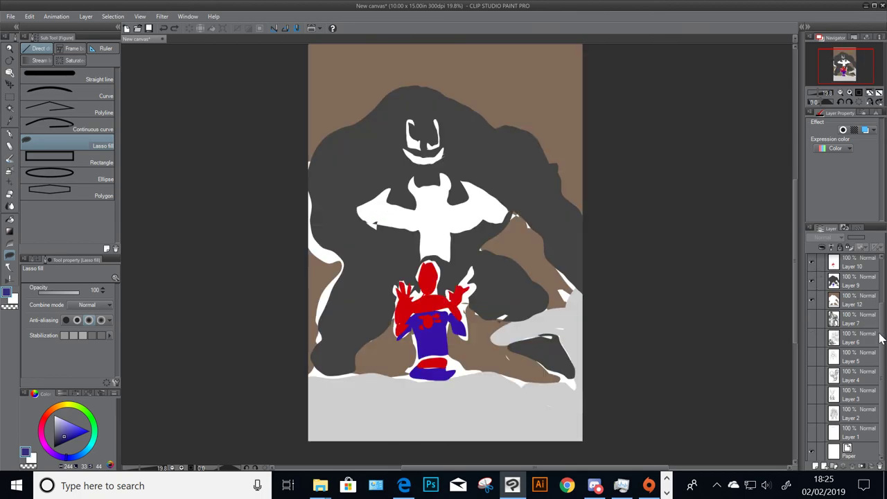
pyautogui.moveTo(880, 333); pyautogui.dragTo(883, 318)
pyautogui.scroll(2, 884, 323)
pyautogui.click(812, 282)
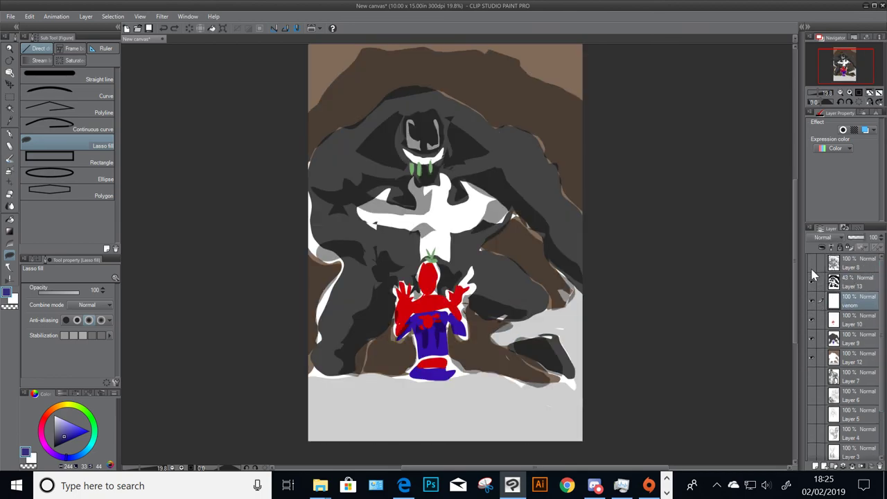
pyautogui.click(811, 265)
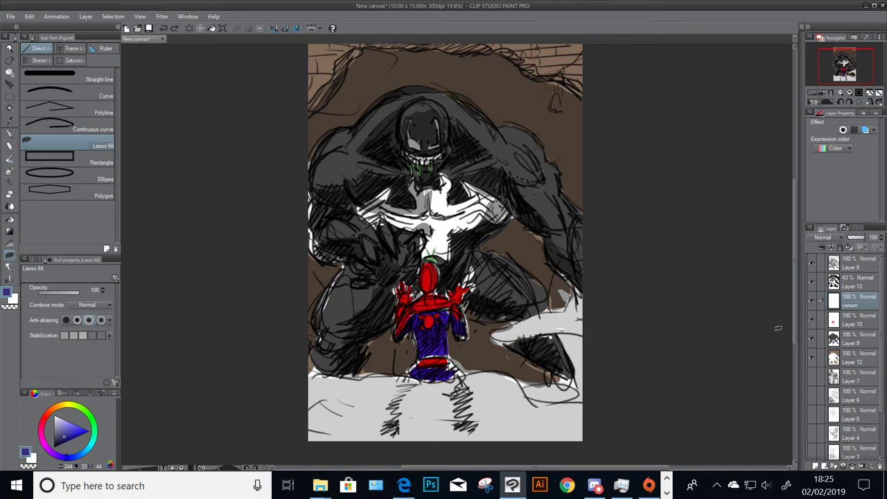